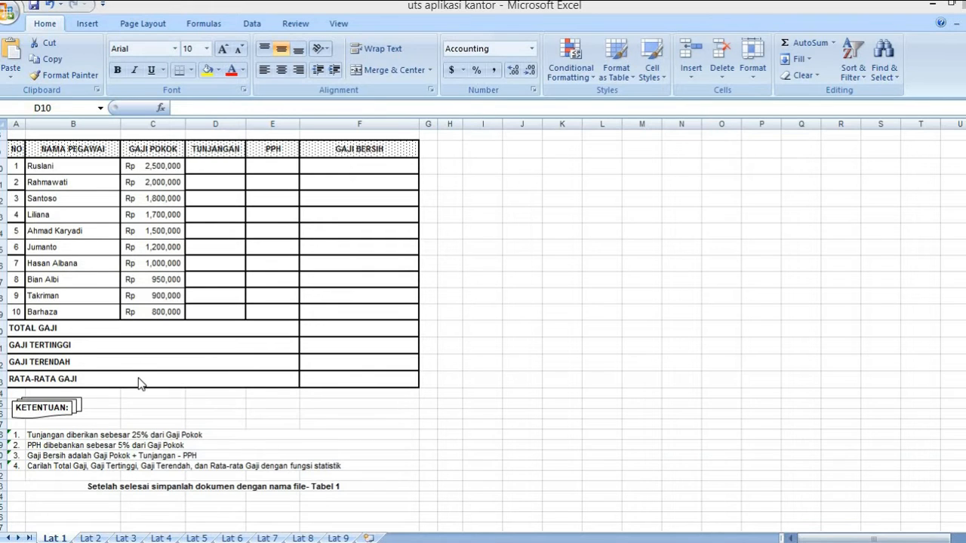
Calculate TUNJANGAN for the first employee in D10 with =C10*25% and fill the formula down to D19.
left_click(216, 165)
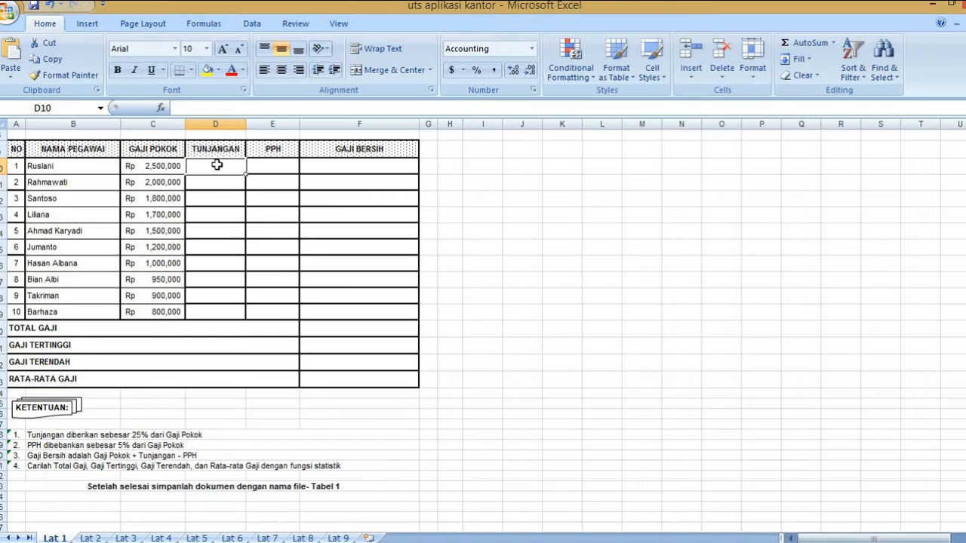
type("=")
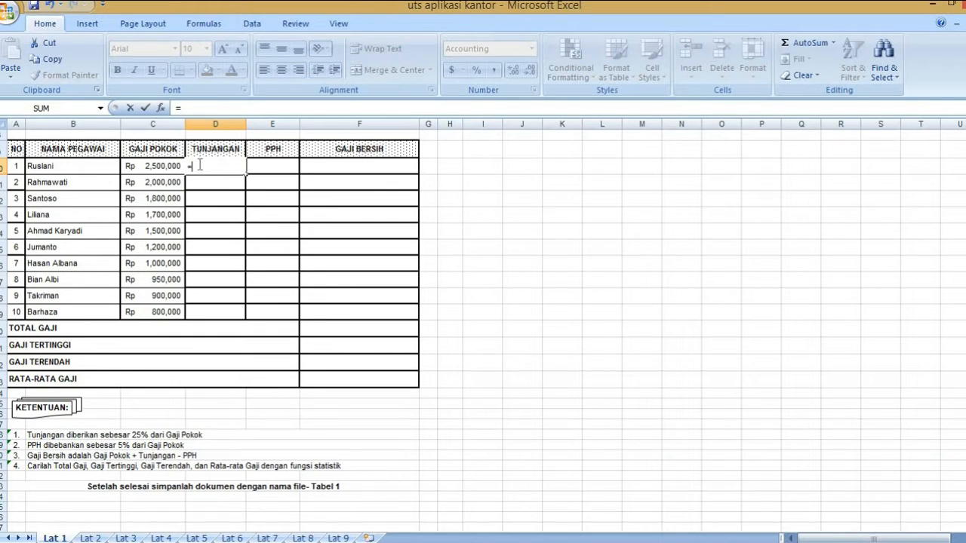
left_click(158, 166)
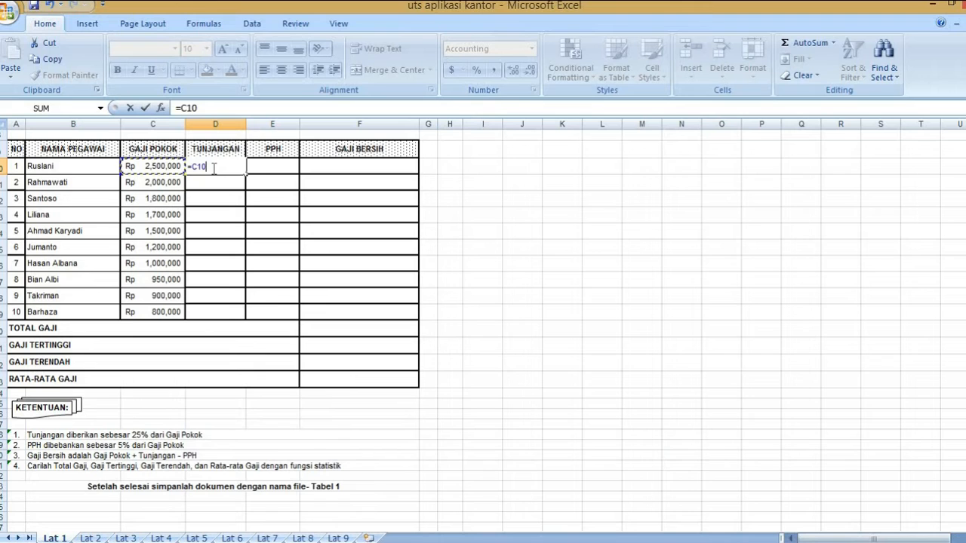
type("*25%")
key("Return")
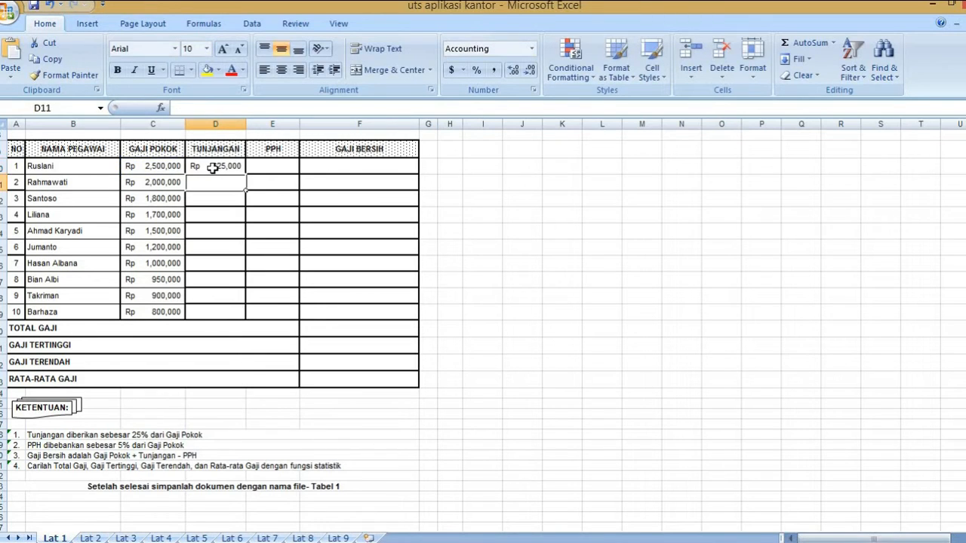
left_click(237, 167)
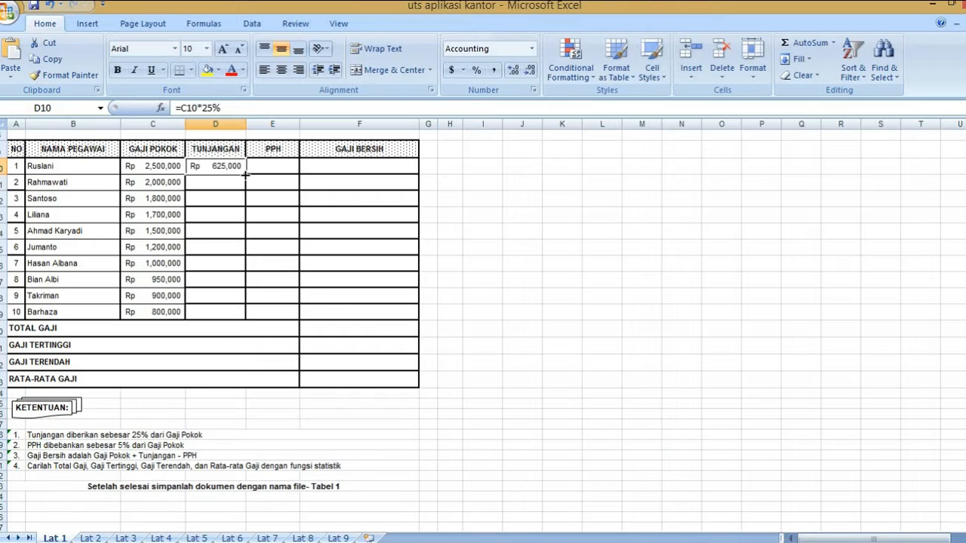
left_click_drag(245, 174, 244, 318)
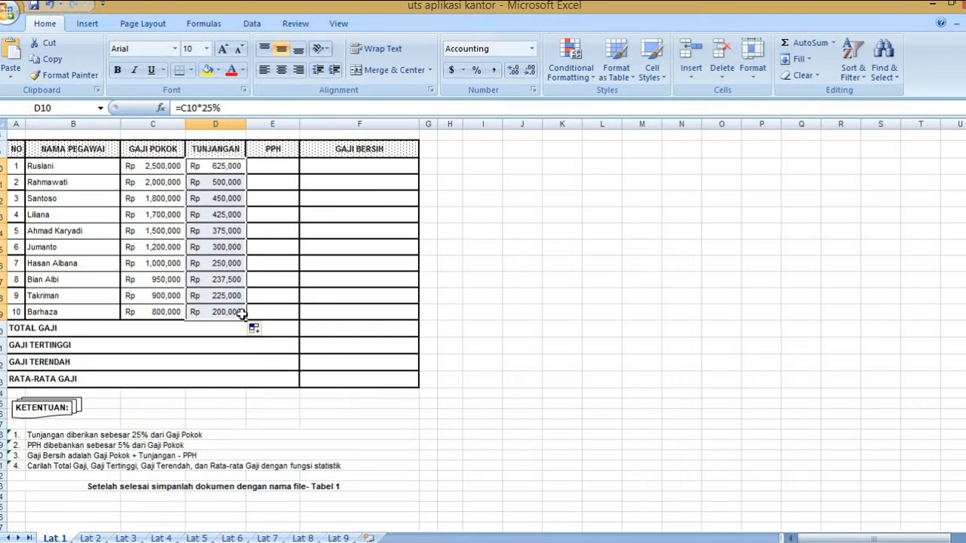
Calculate PPH for the first employee in E10 with =C10*5% and fill the formula down to E19.
left_click(274, 167)
type("=")
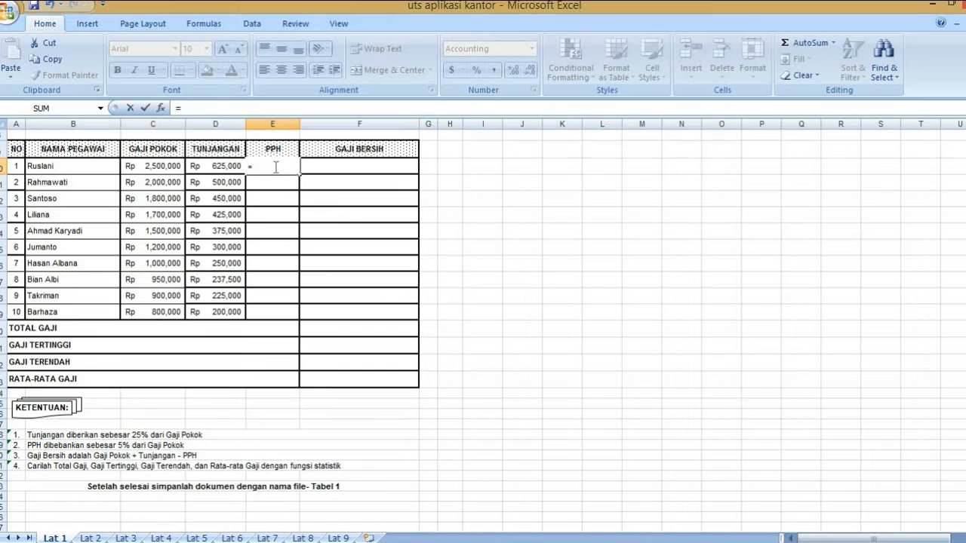
left_click(162, 166)
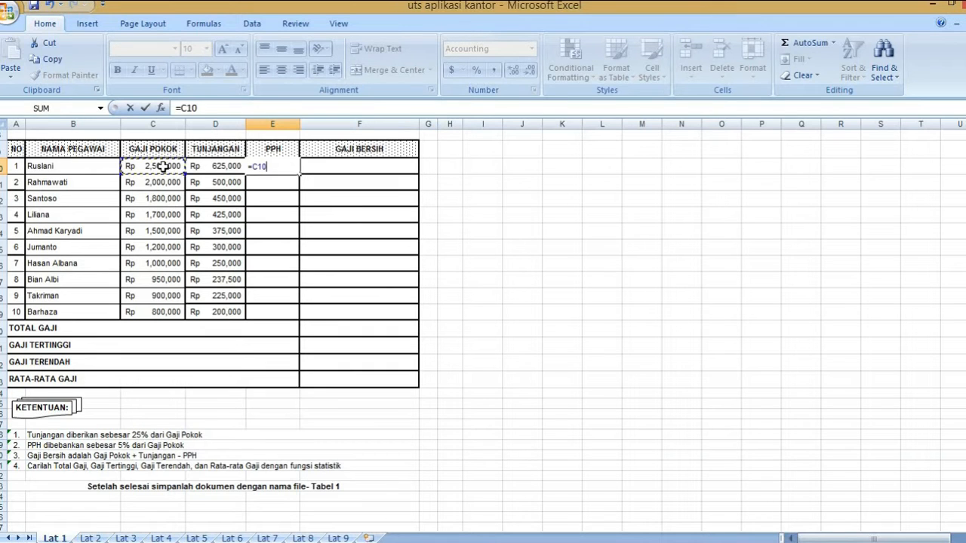
type("*")
key("Return")
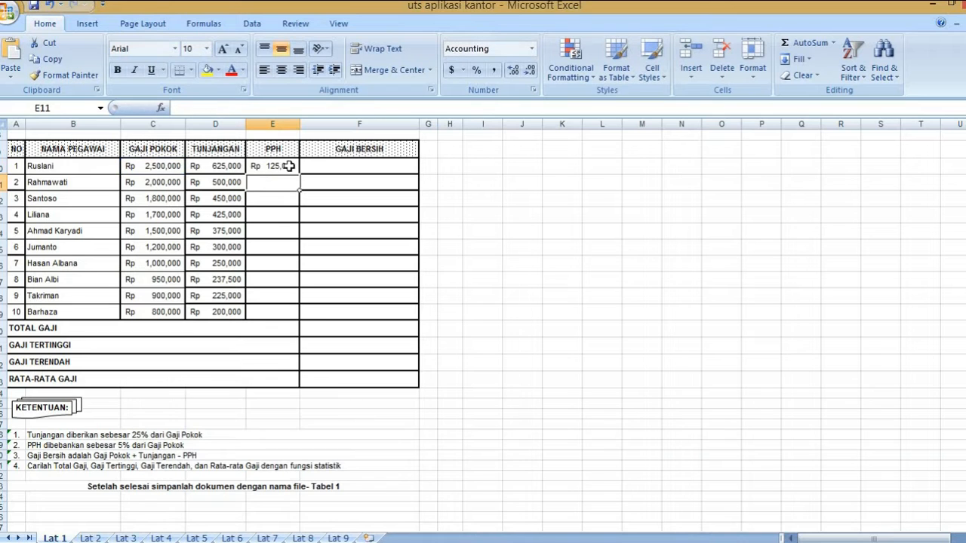
left_click(293, 166)
left_click_drag(295, 199, 296, 318)
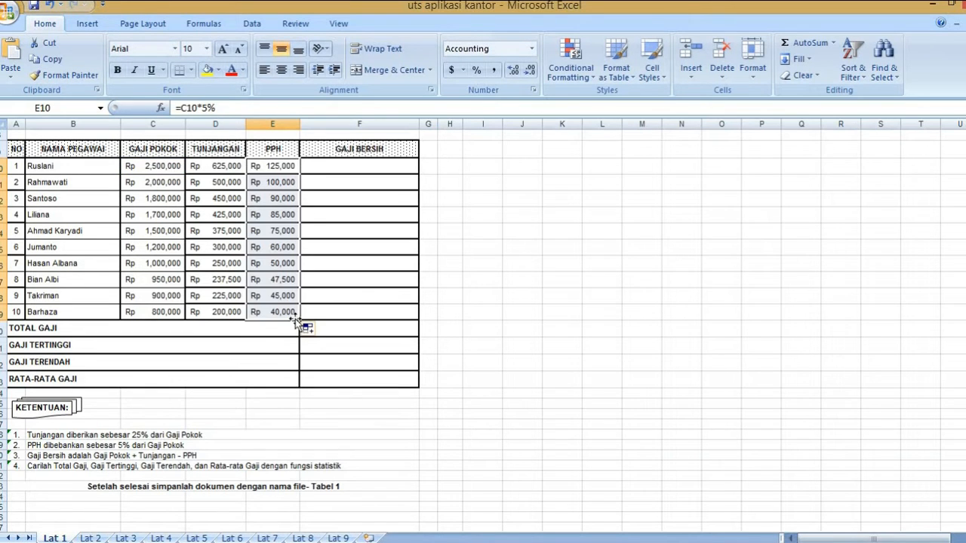
Calculate GAJI BERSIH in F10 with =C10+D10-E10 and fill the formula down to F19.
left_click(350, 167)
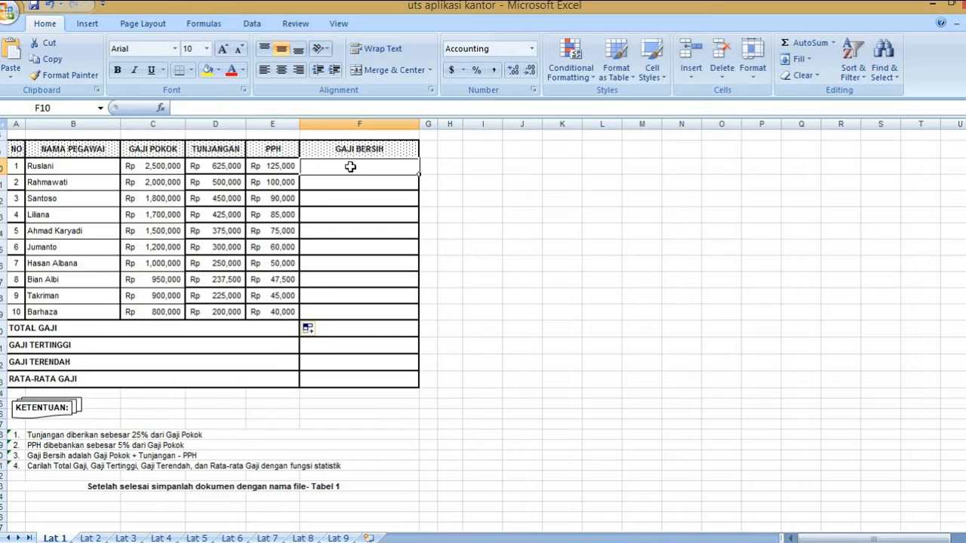
type("=")
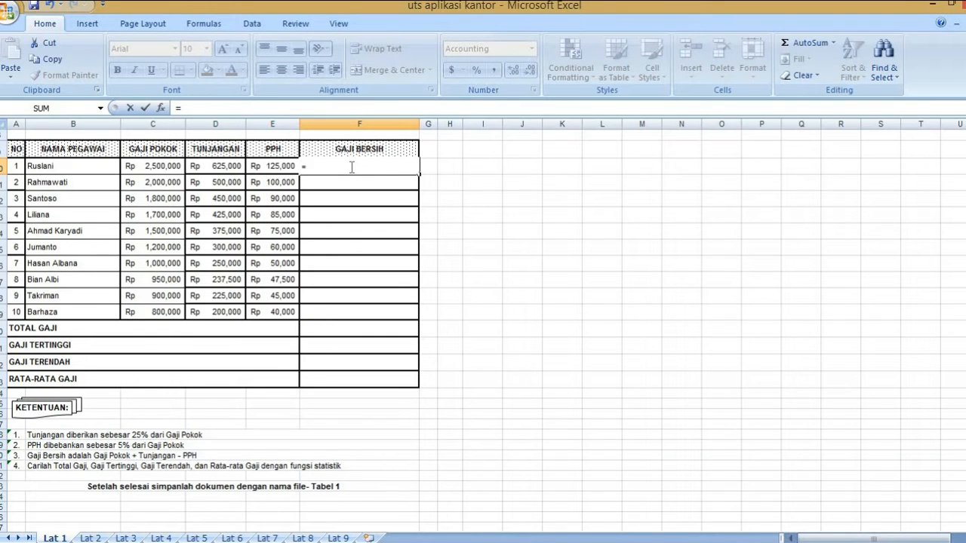
left_click(166, 167)
type("+")
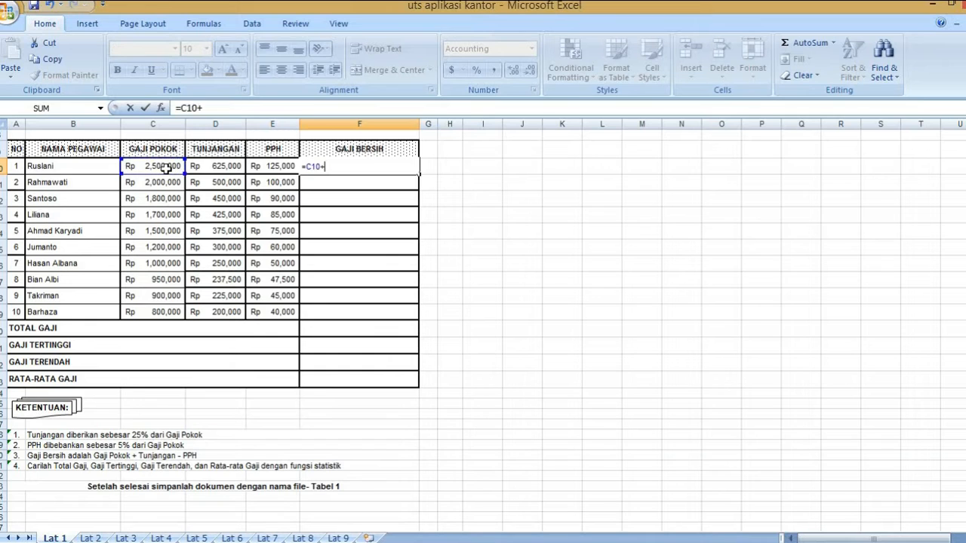
left_click(209, 167)
type("=")
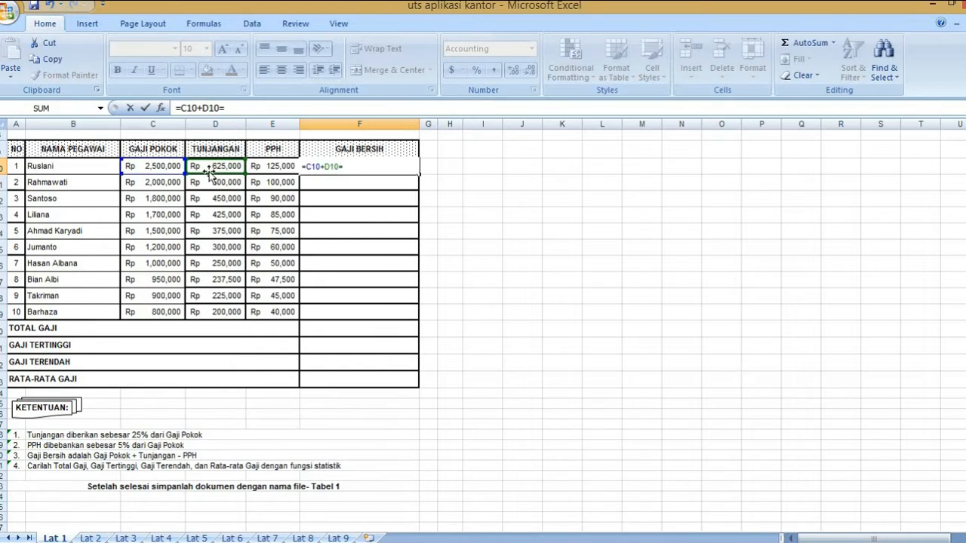
left_click(271, 165)
key("Return")
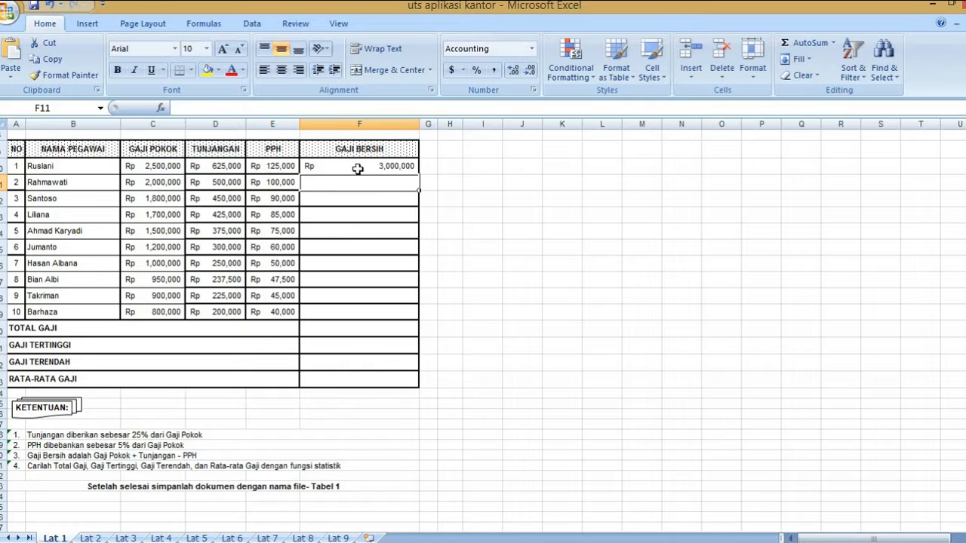
left_click(411, 165)
left_click_drag(419, 174, 410, 316)
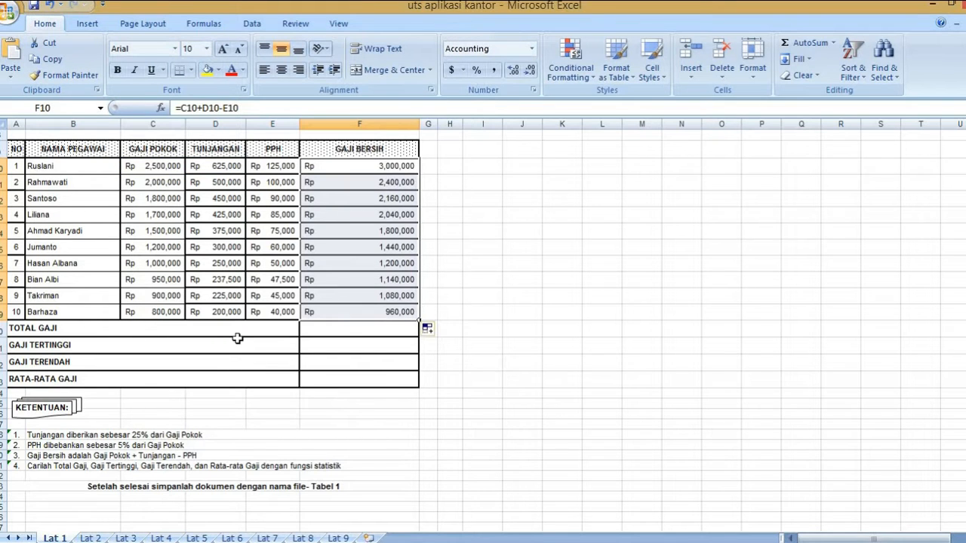
Enter a SUM formula over F10:F19 in the TOTAL GAJI row of the GAJI BERSIH column.
left_click(337, 332)
type("=sum")
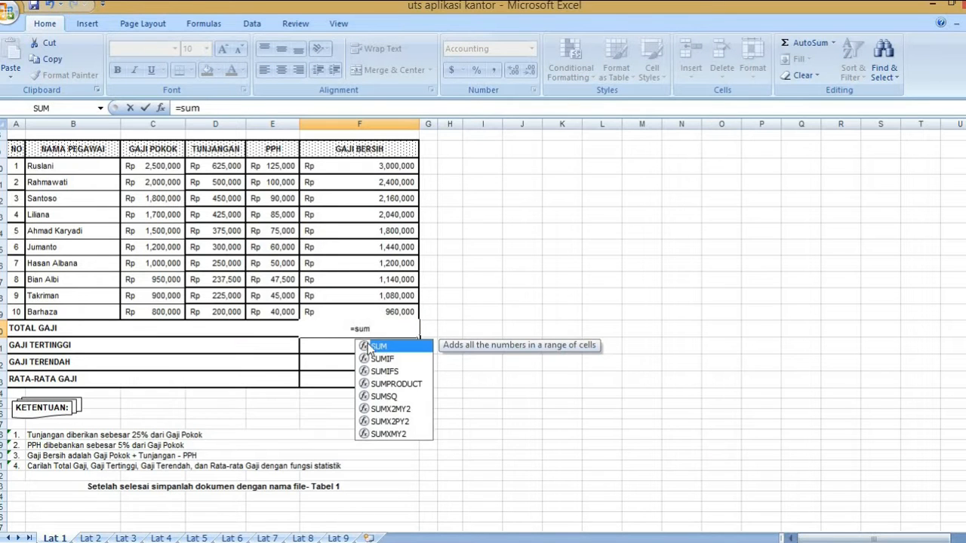
double_click(387, 346)
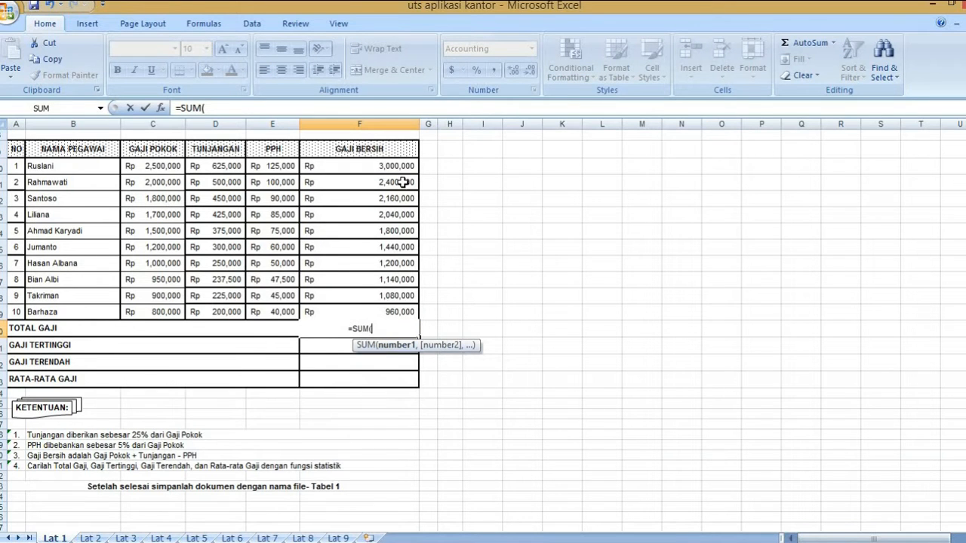
left_click_drag(401, 166, 399, 311)
key("Return")
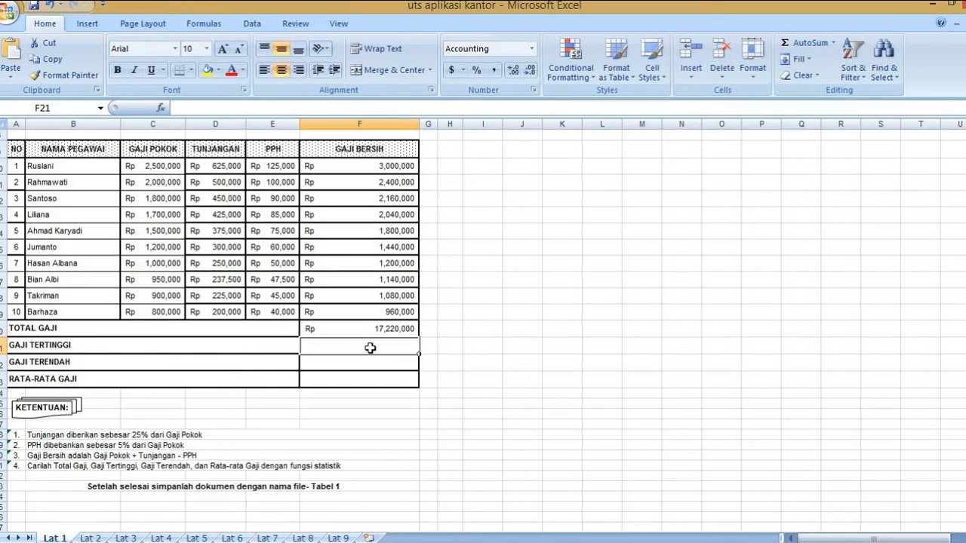
Enter =MAX(F10:F19) in F21 to find the GAJI TERTINGGI.
type("=ma")
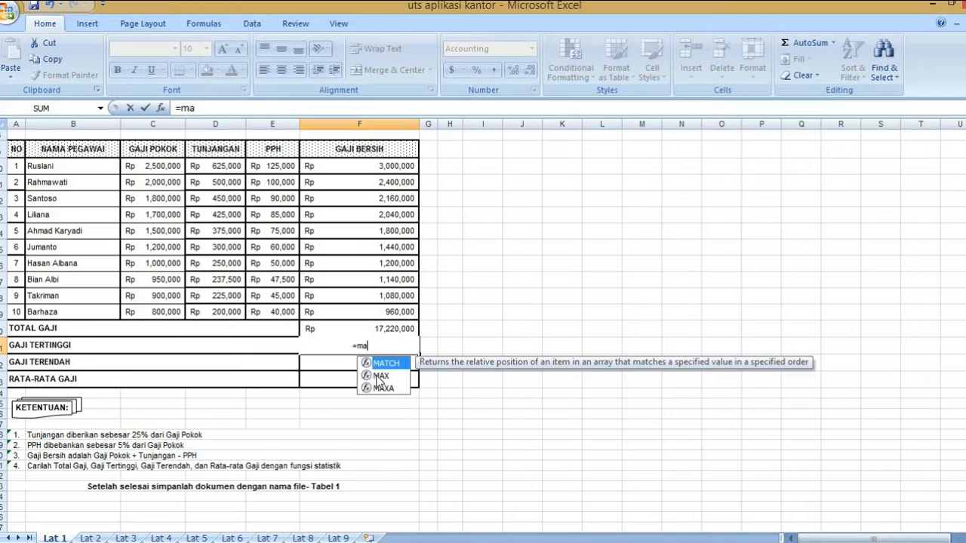
double_click(379, 376)
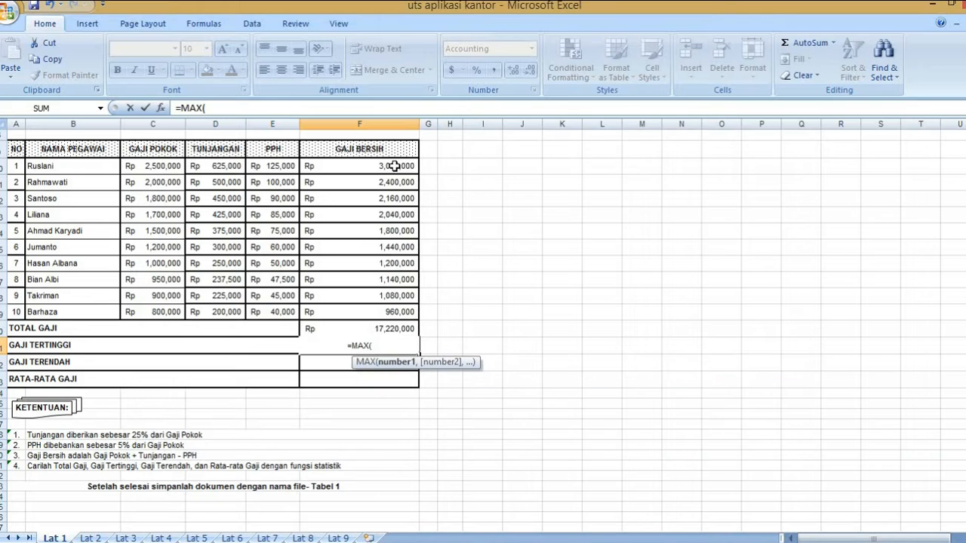
left_click_drag(396, 167, 401, 310)
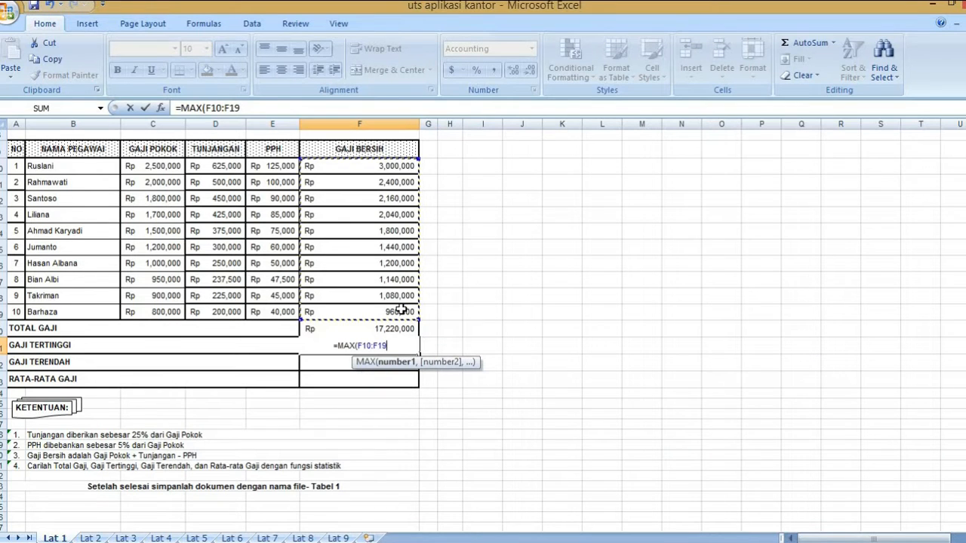
type(")")
key("Return")
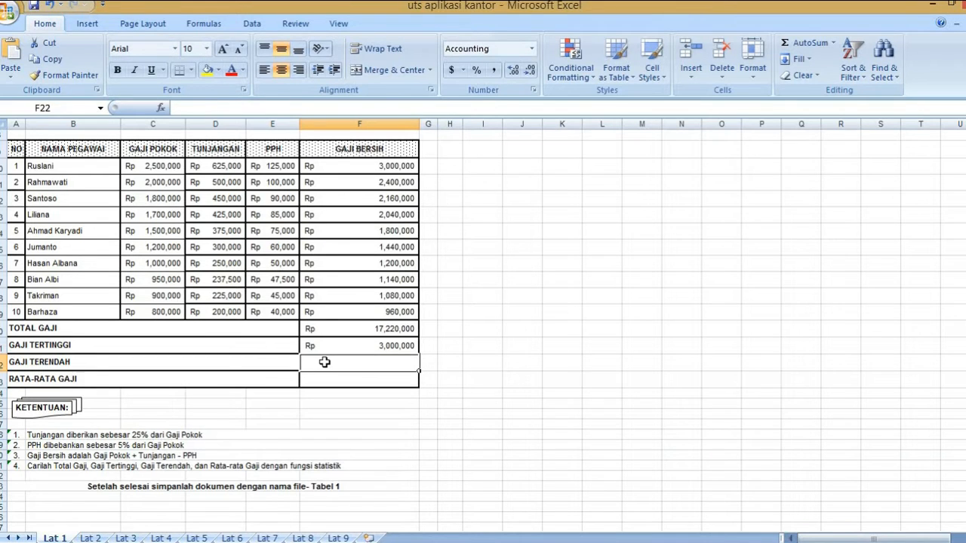
Enter =MIN(F10:F19) in F22 to find the GAJI TERENDAH.
type("=MIN")
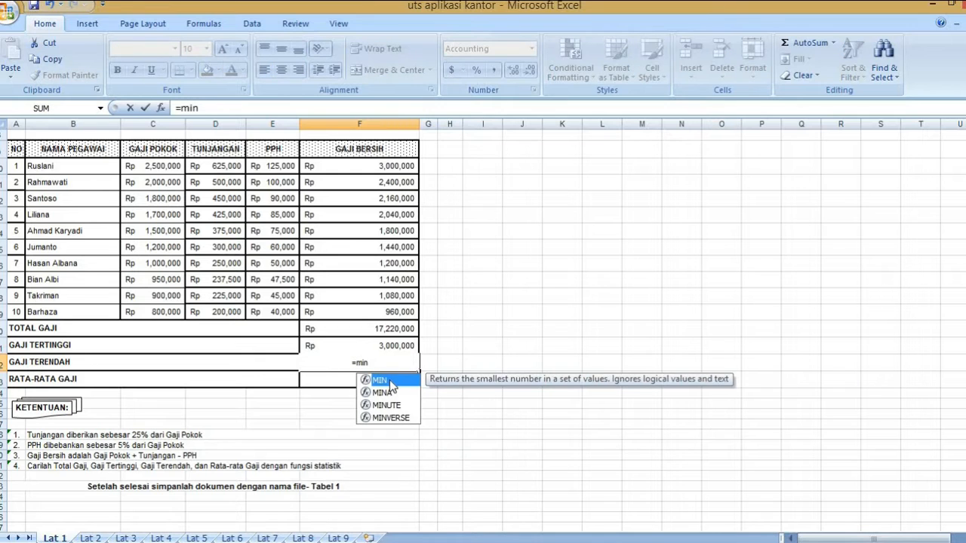
double_click(391, 379)
left_click_drag(391, 167, 389, 311)
type(")")
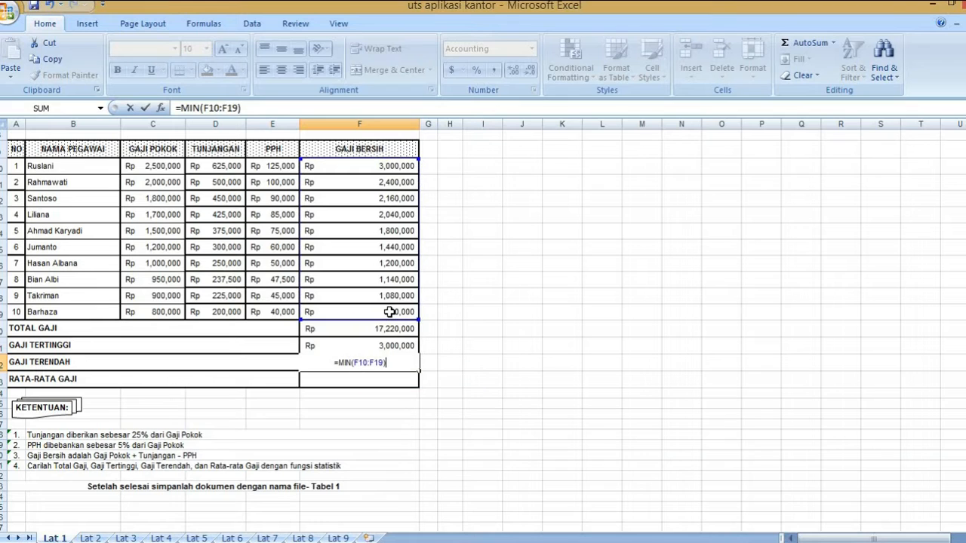
key("Return")
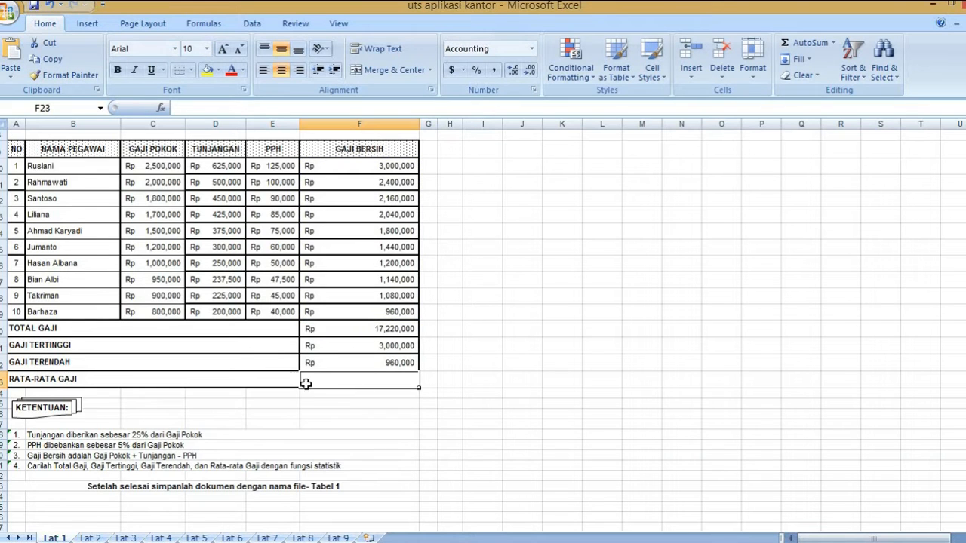
Enter =AVERAGE(F10:F19) in F23 to calculate the RATA-RATA GAJI.
type("=")
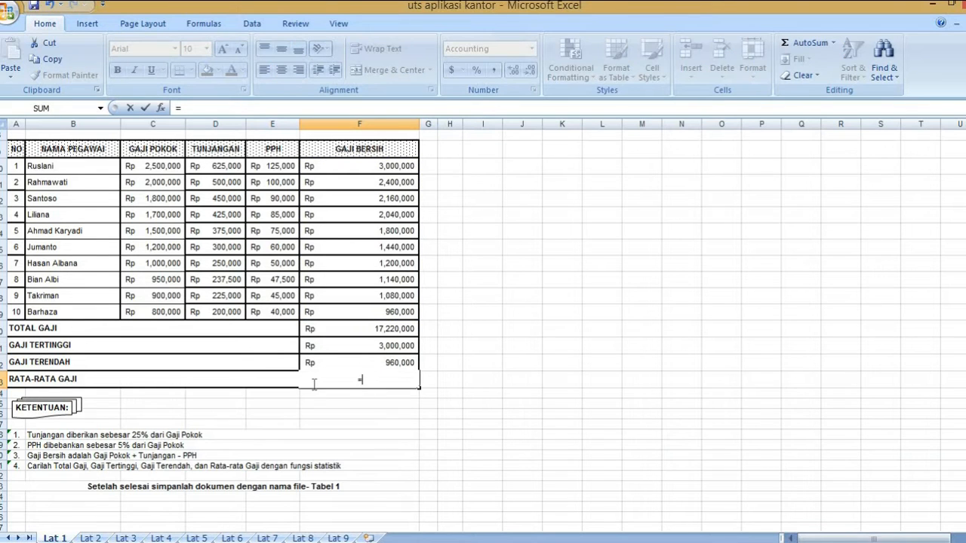
type("av")
double_click(391, 410)
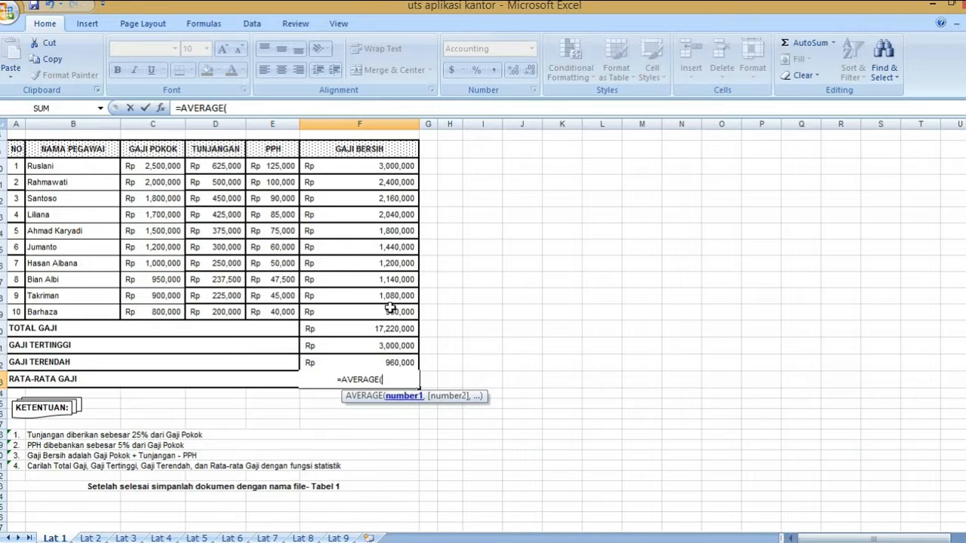
left_click_drag(402, 166, 399, 311)
type(")")
key("Return")
On sheet Lat 2, calculate TOTAL HARGA in F8 with =D8*E8 and fill the formula down to F17.
key("ctrl+Page_Down")
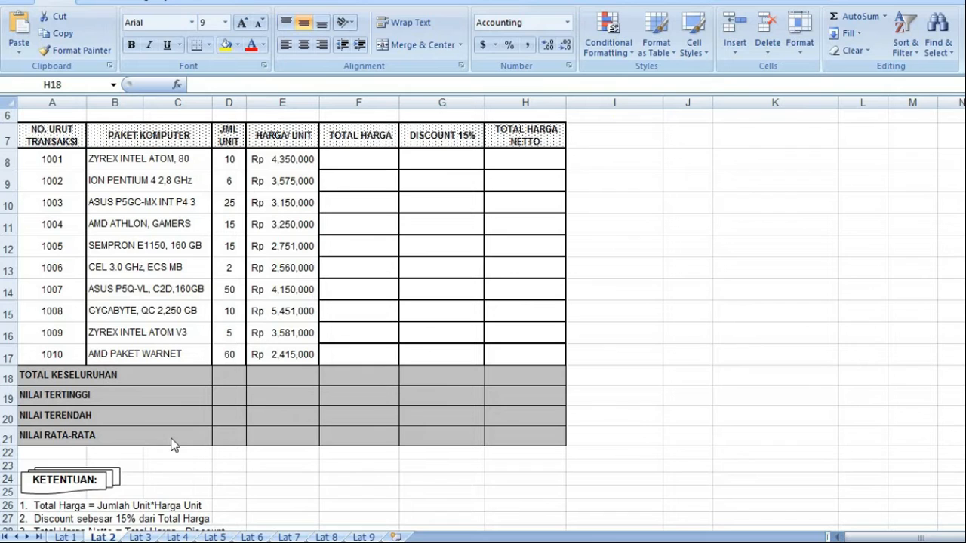
left_click(337, 160)
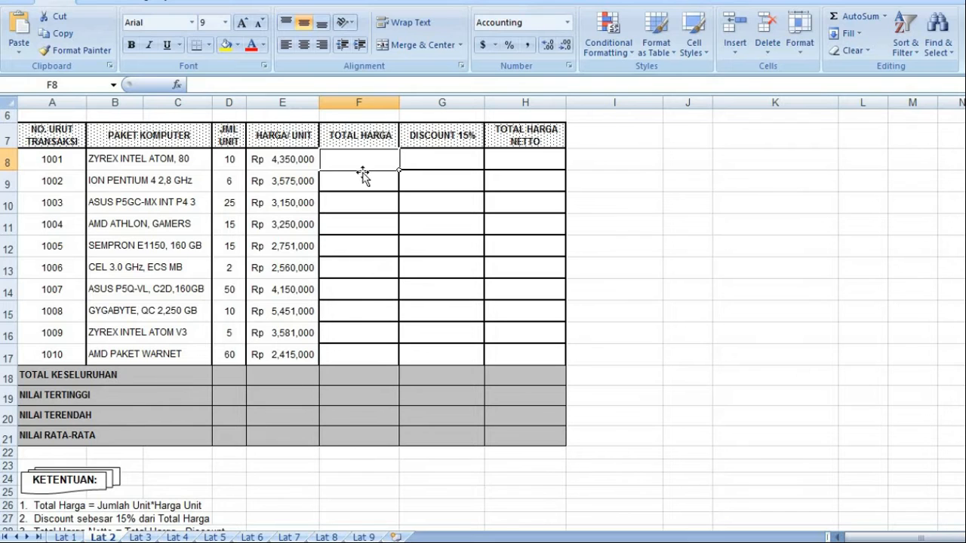
type("=")
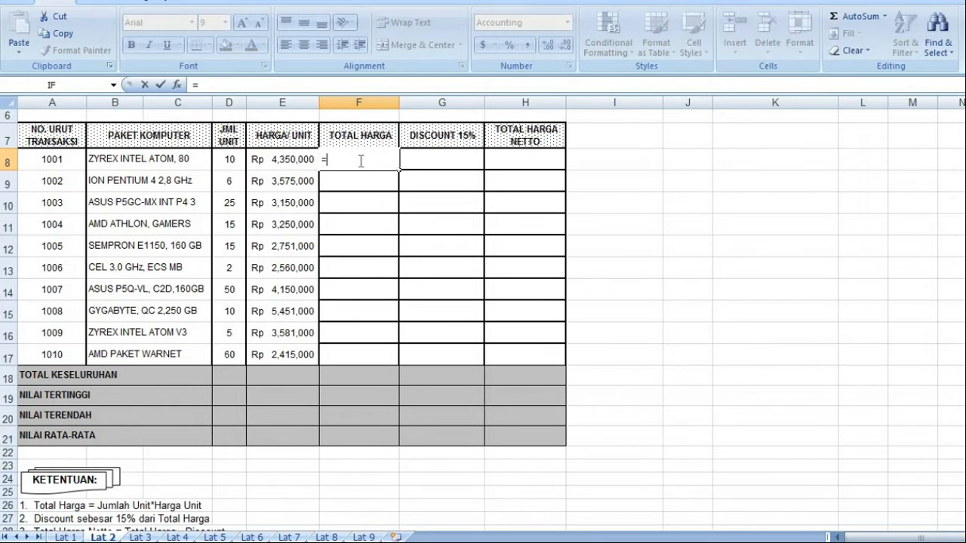
left_click(230, 157)
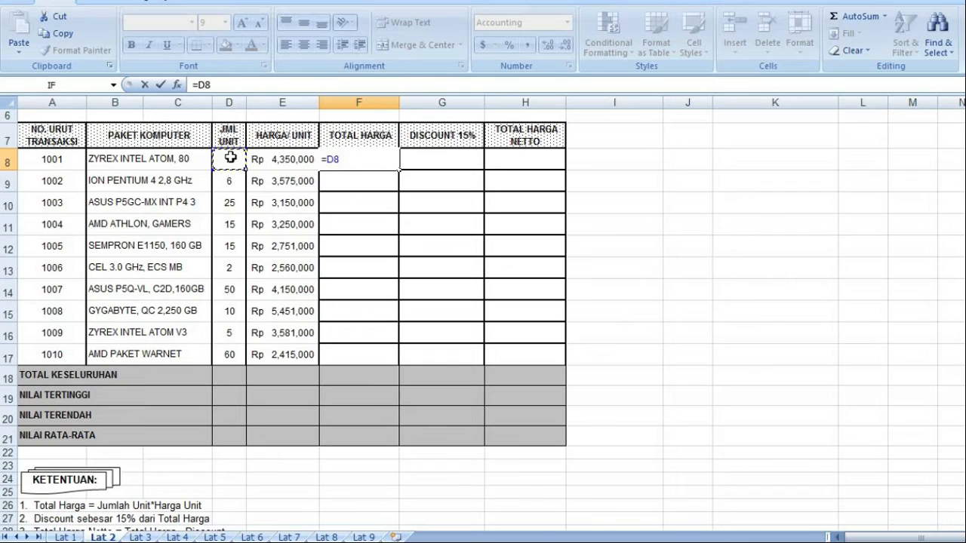
type("*")
left_click(286, 161)
key("Return")
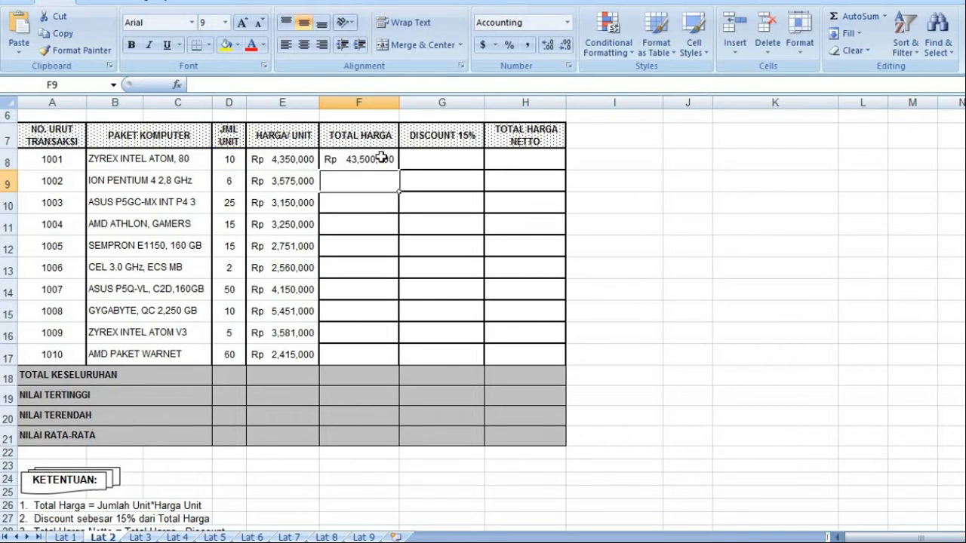
left_click(382, 158)
left_click_drag(399, 170, 400, 365)
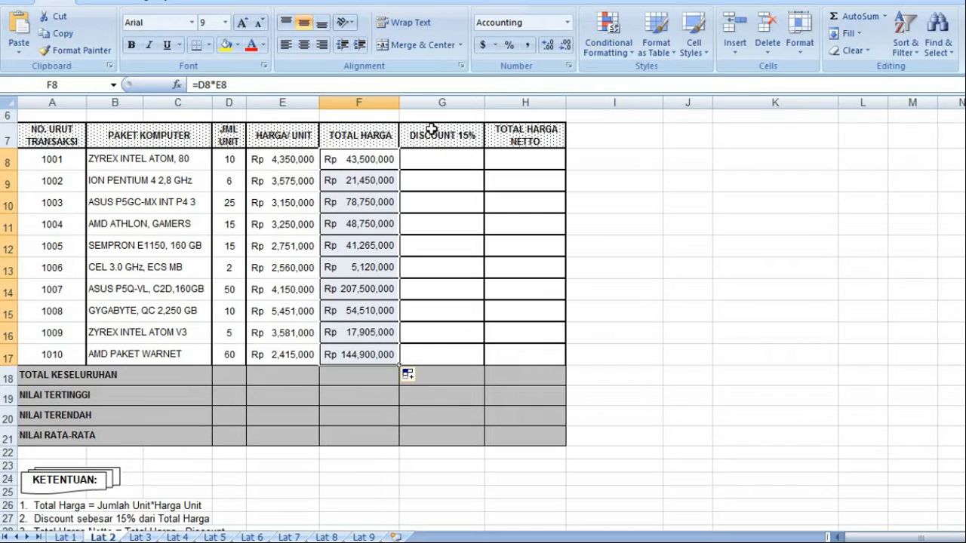
Calculate DISCOUNT 15% in G8 with =F8*15% and fill the formula down to G17.
left_click(430, 162)
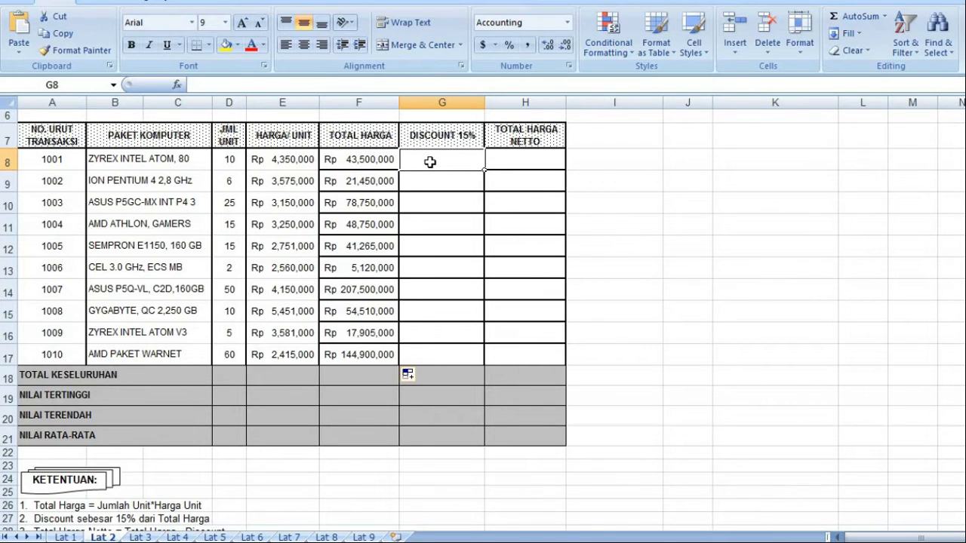
type("=")
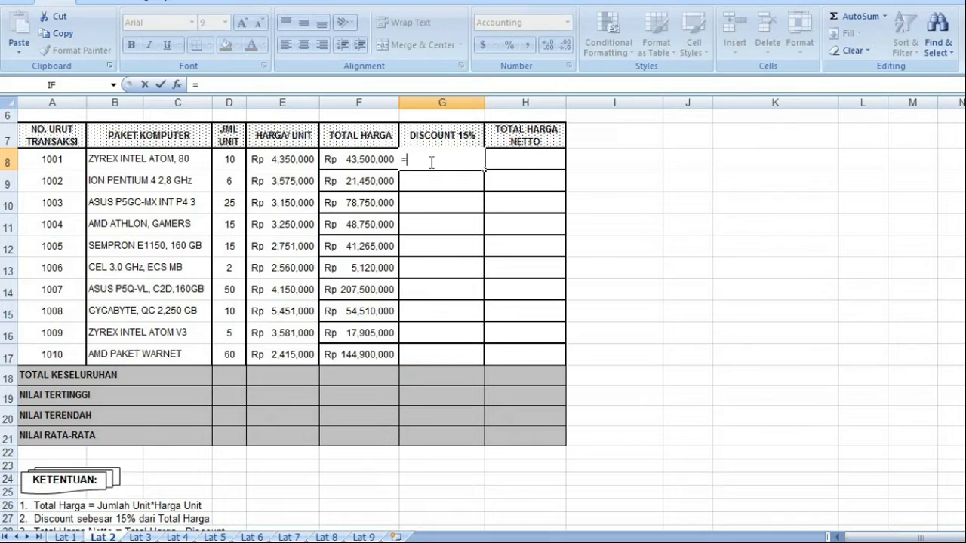
left_click(353, 161)
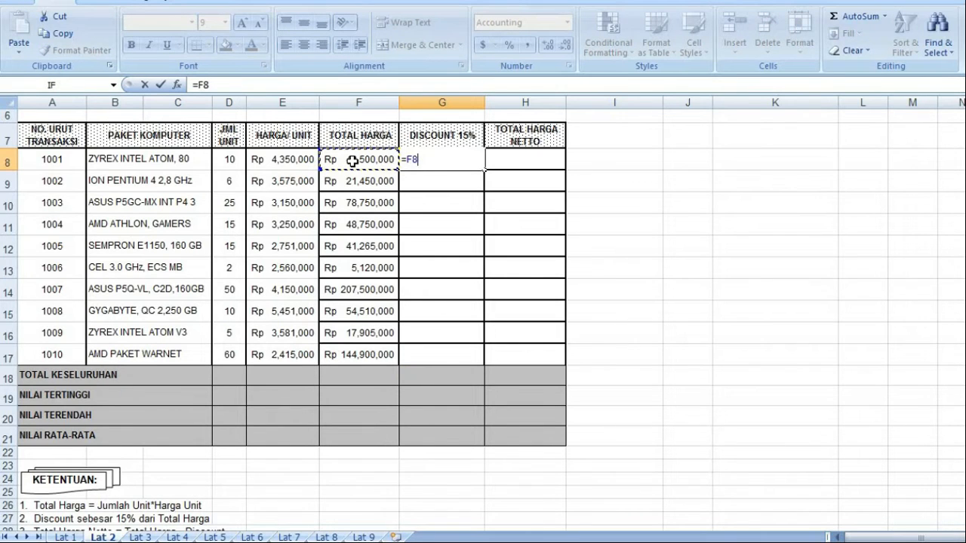
type("*15%")
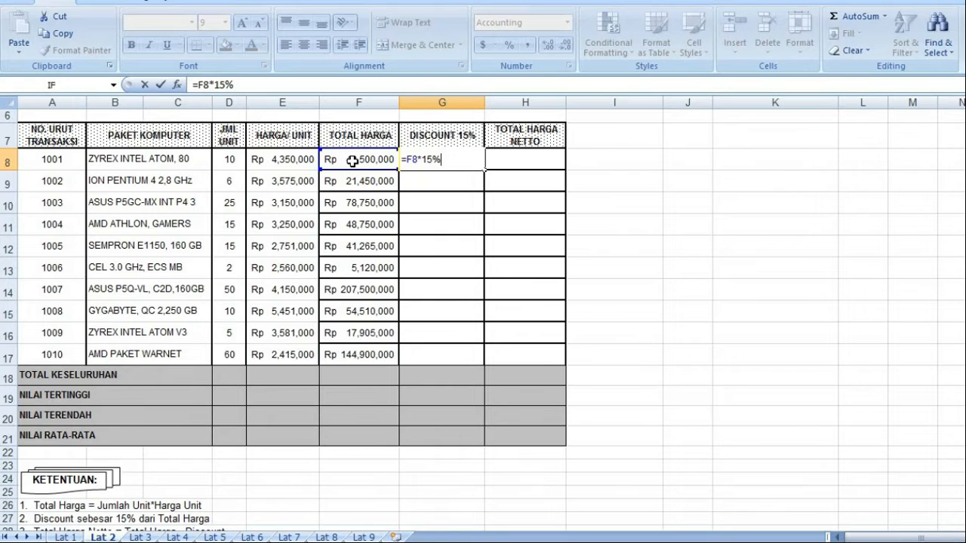
key("Return")
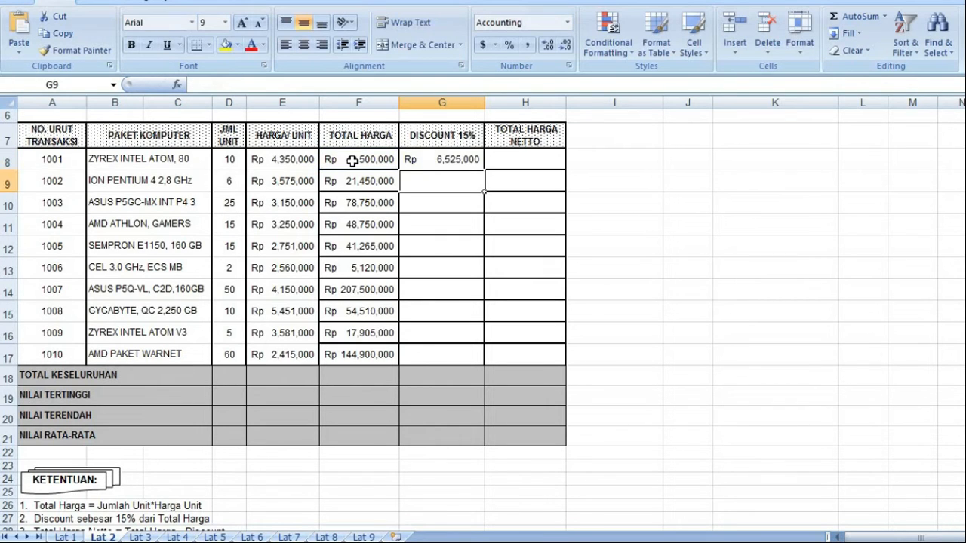
left_click(473, 161)
left_click_drag(484, 170, 483, 365)
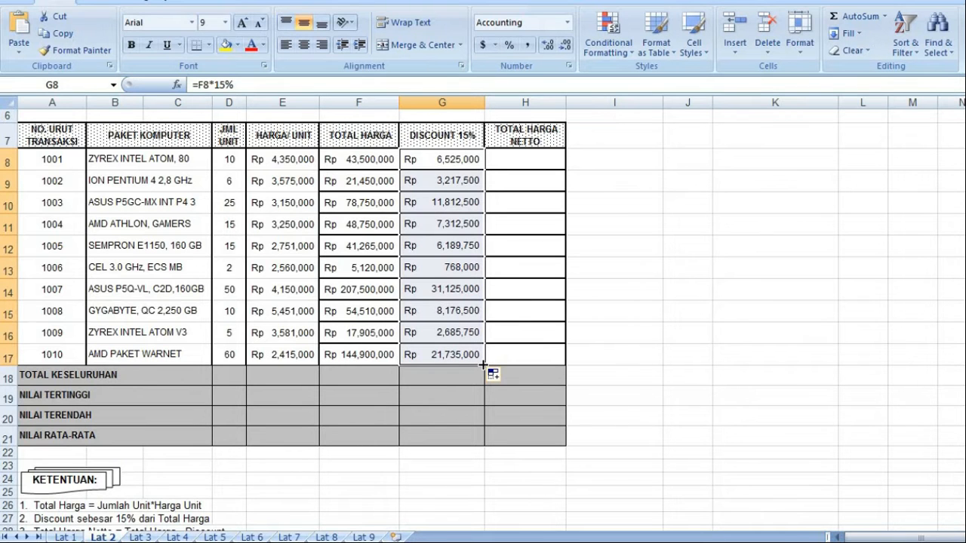
Calculate TOTAL HARGA NETTO in H8 with =F8-G8 and fill the formula down to H17.
left_click(503, 156)
scroll(458, 289, "down", 1)
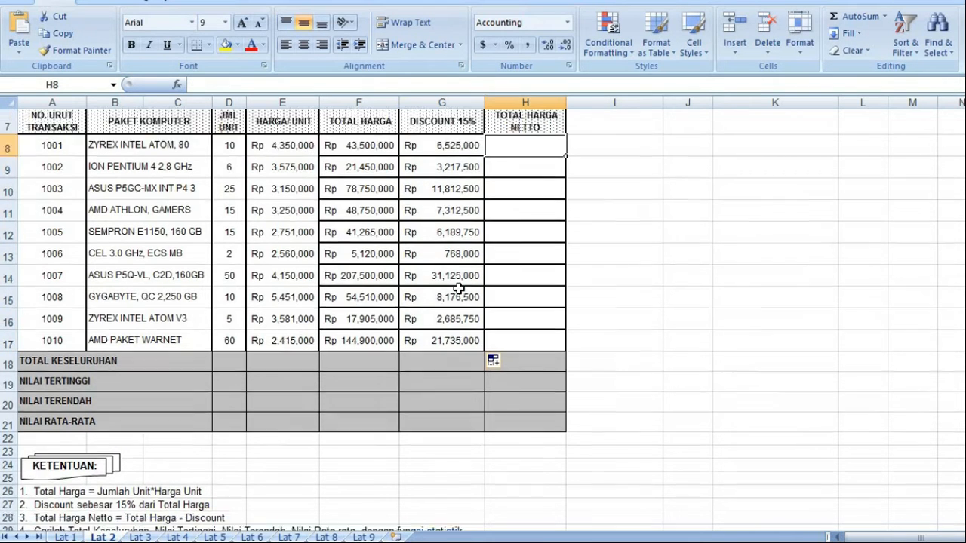
scroll(457, 289, "down", 2)
scroll(458, 289, "up", 2)
scroll(458, 289, "up", 1)
type("=")
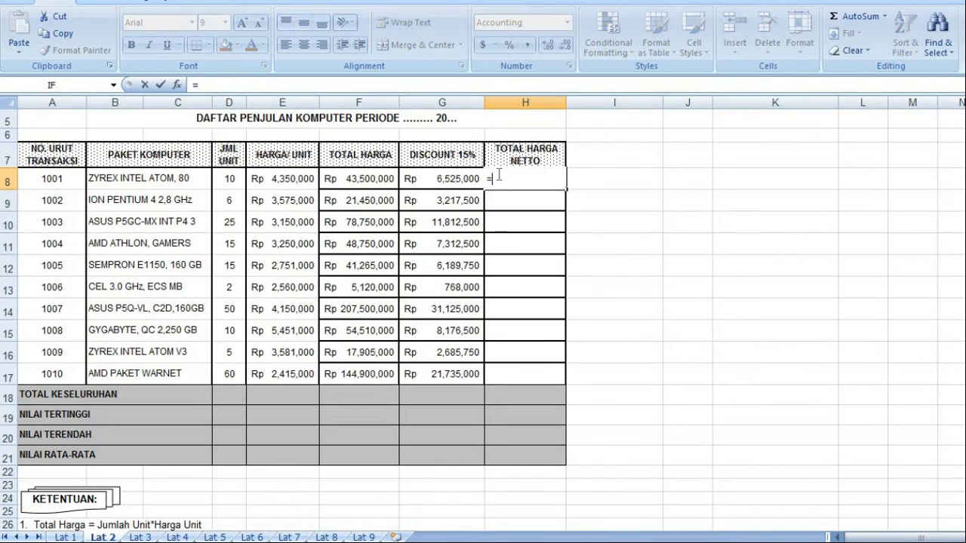
left_click(386, 178)
type("-")
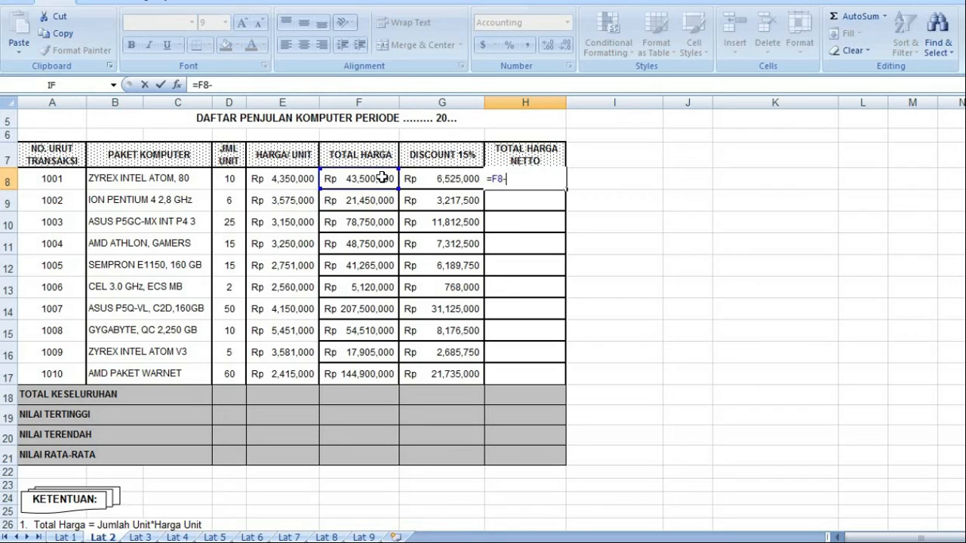
left_click(466, 181)
key("Return")
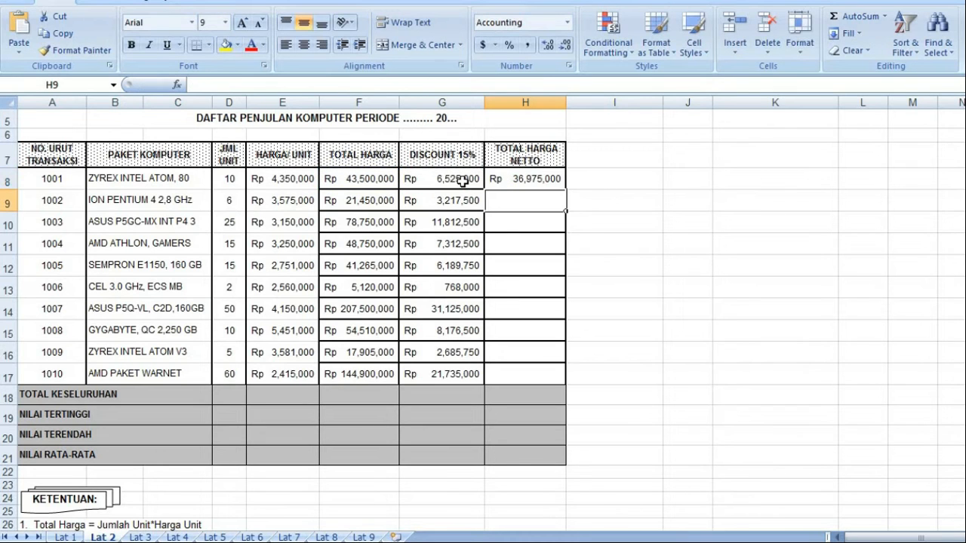
left_click(534, 183)
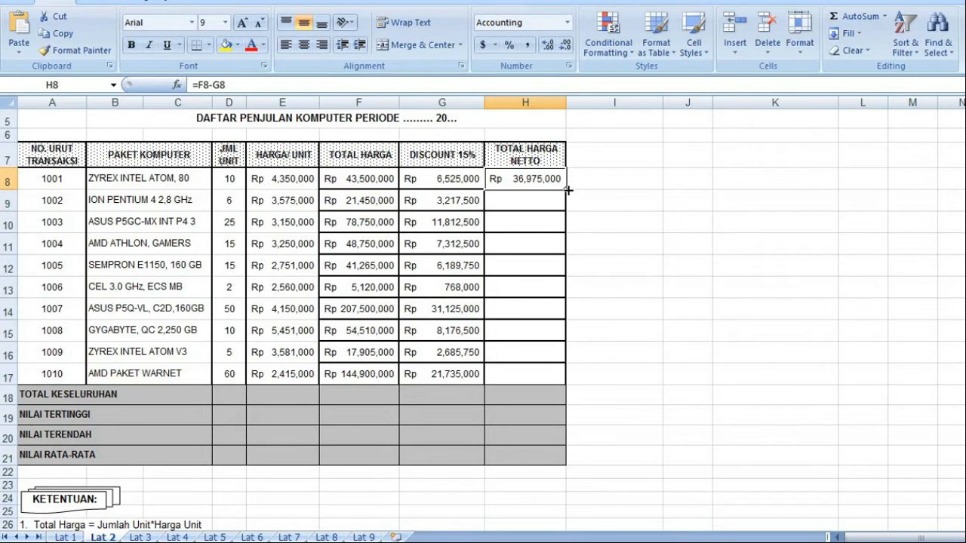
left_click_drag(565, 190, 565, 382)
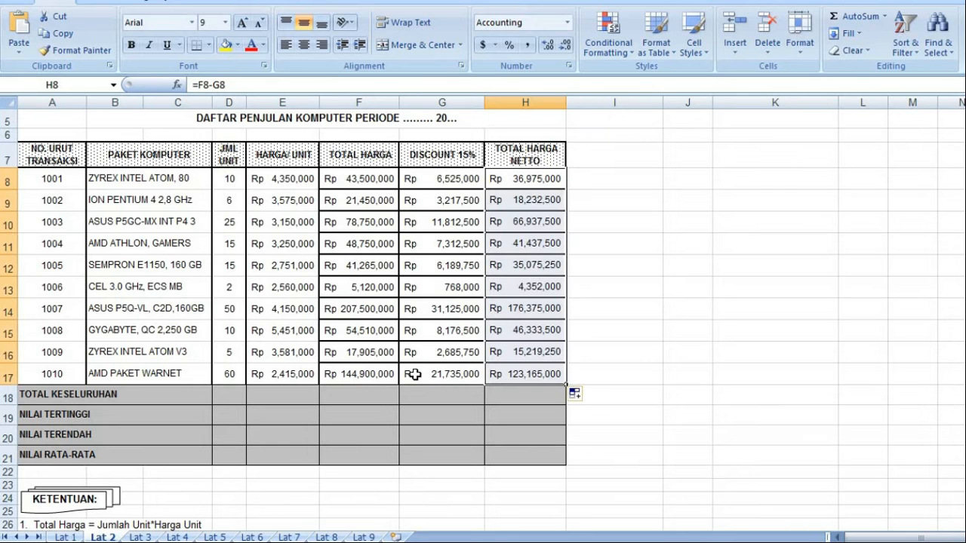
Enter =SUM(D8:D17) in D18 to get the TOTAL KESELURUHAN of JML UNIT.
scroll(263, 377, "down", 1)
scroll(261, 332, "up", 2)
scroll(226, 393, "down", 1)
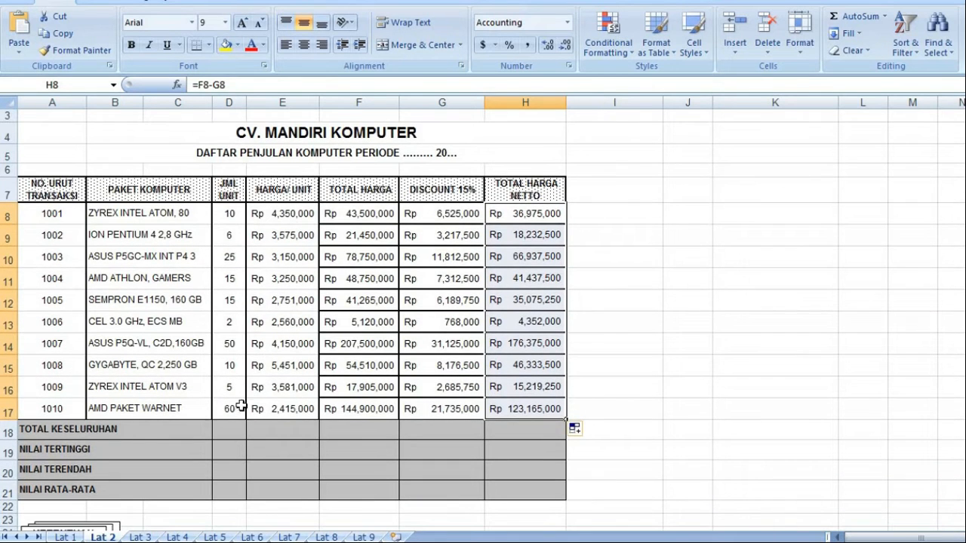
left_click(232, 430)
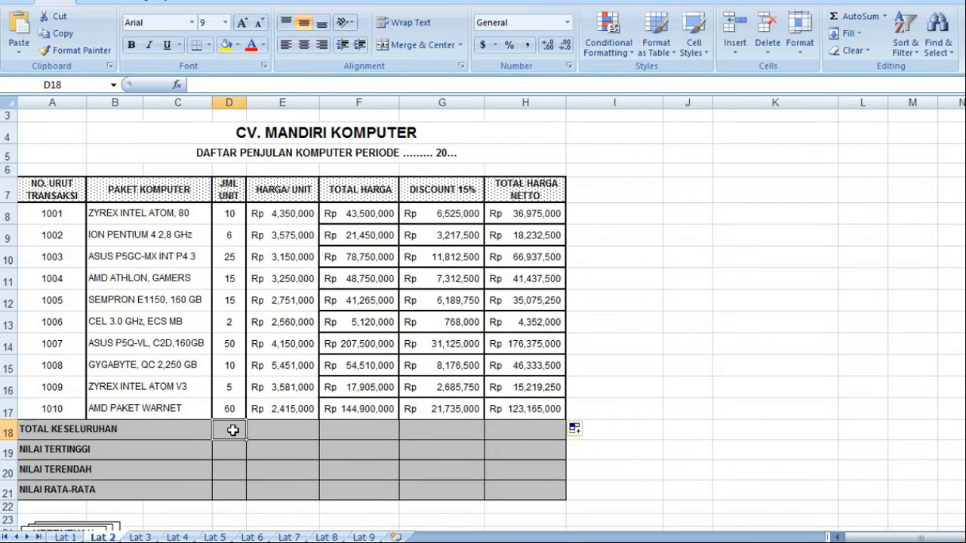
type("=su")
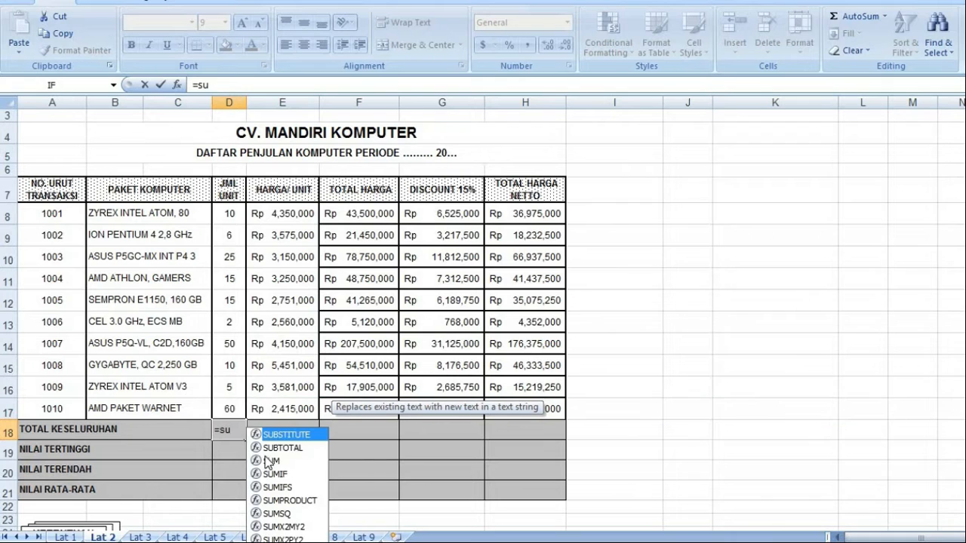
double_click(270, 461)
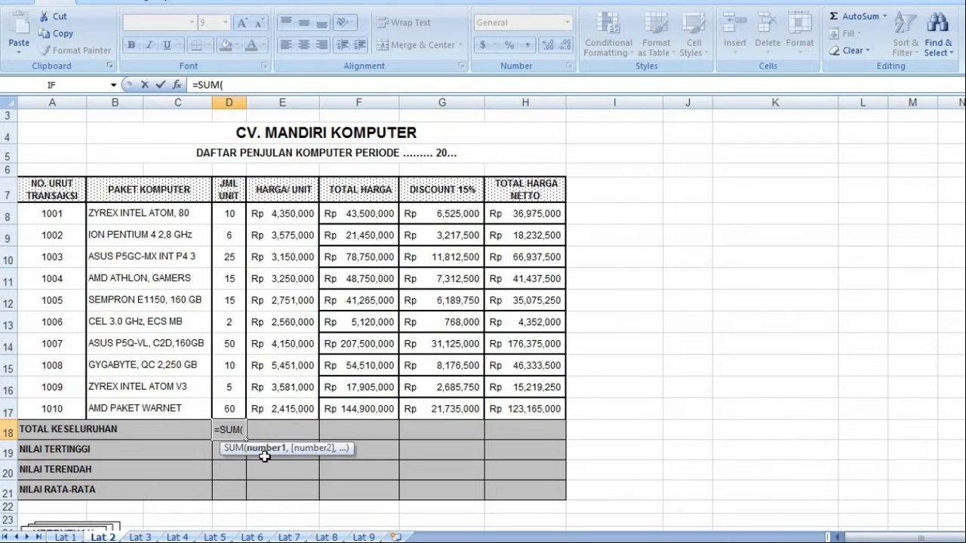
left_click_drag(236, 210, 227, 408)
type(")")
key("Return")
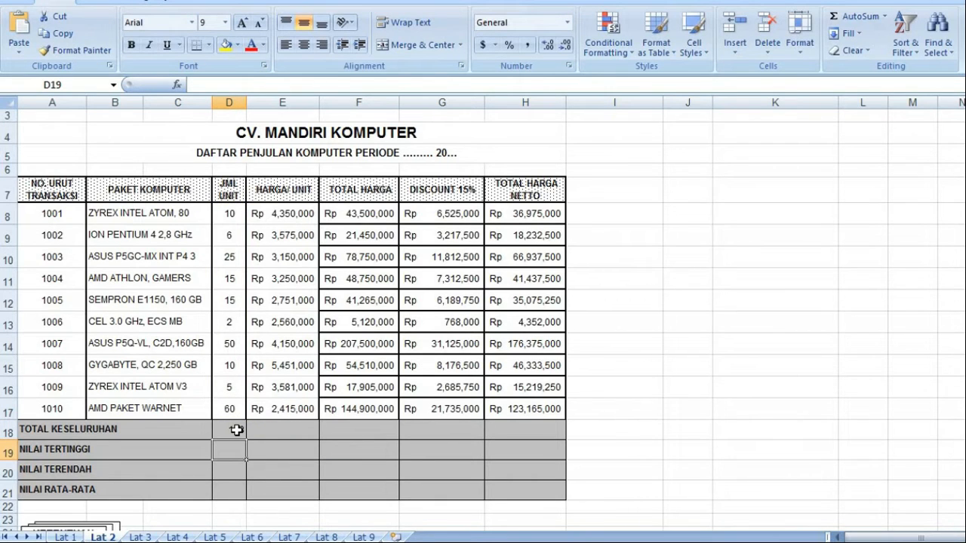
Enter =SUM(E8:E17) in E18 for the TOTAL KESELURUHAN and fill the formula across to H18.
left_click(257, 429)
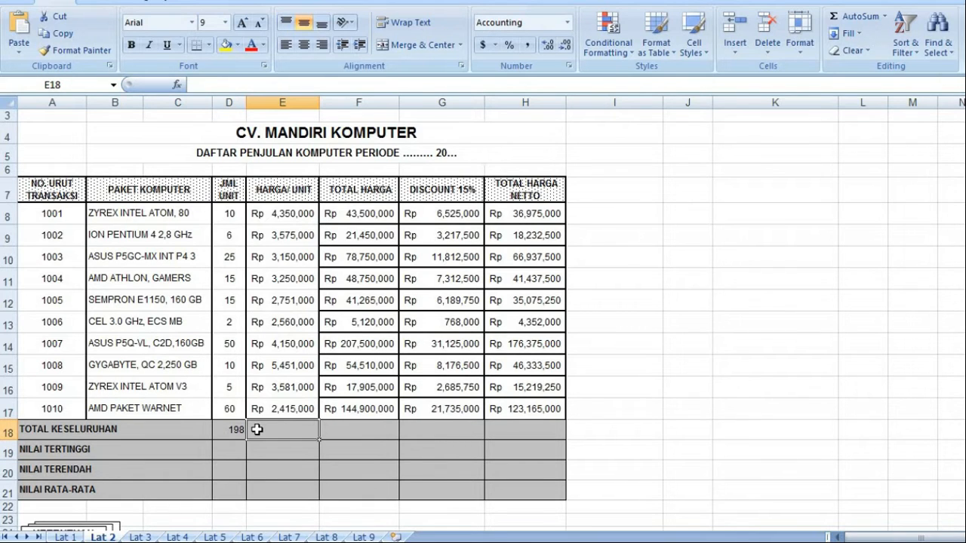
type("=su")
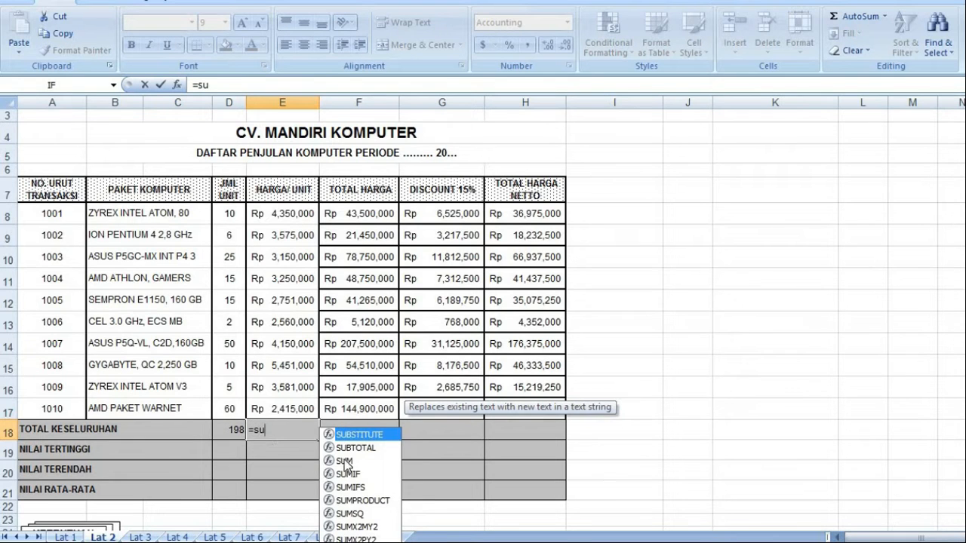
double_click(344, 464)
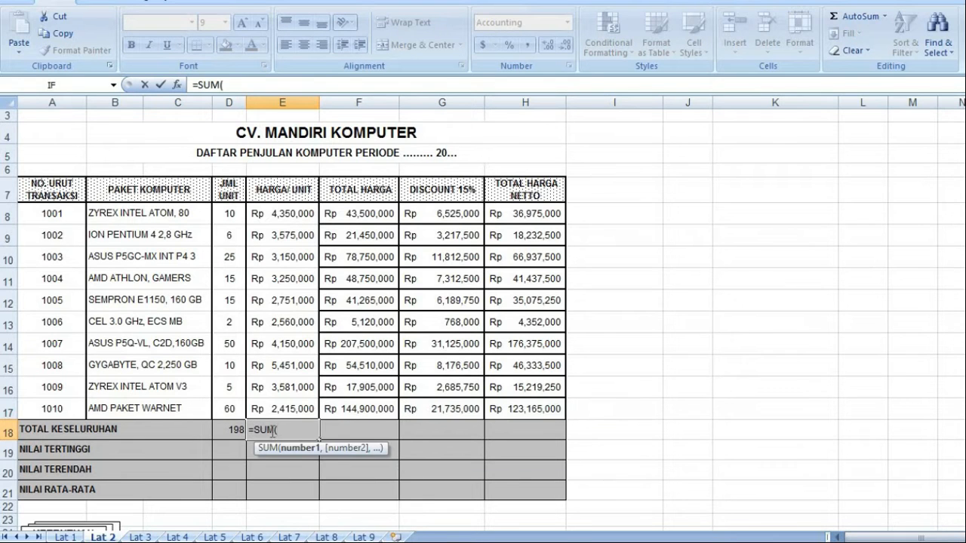
left_click_drag(295, 209, 299, 407)
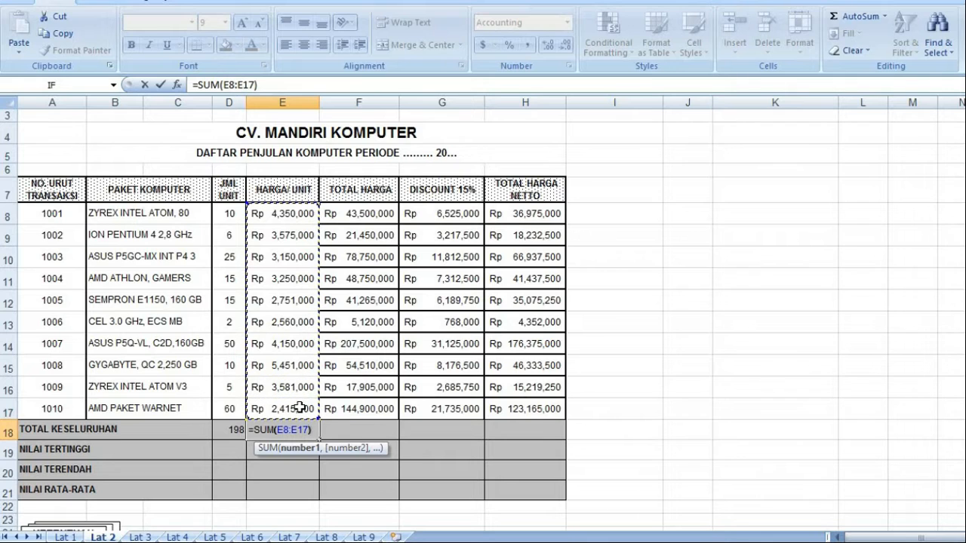
key("Return")
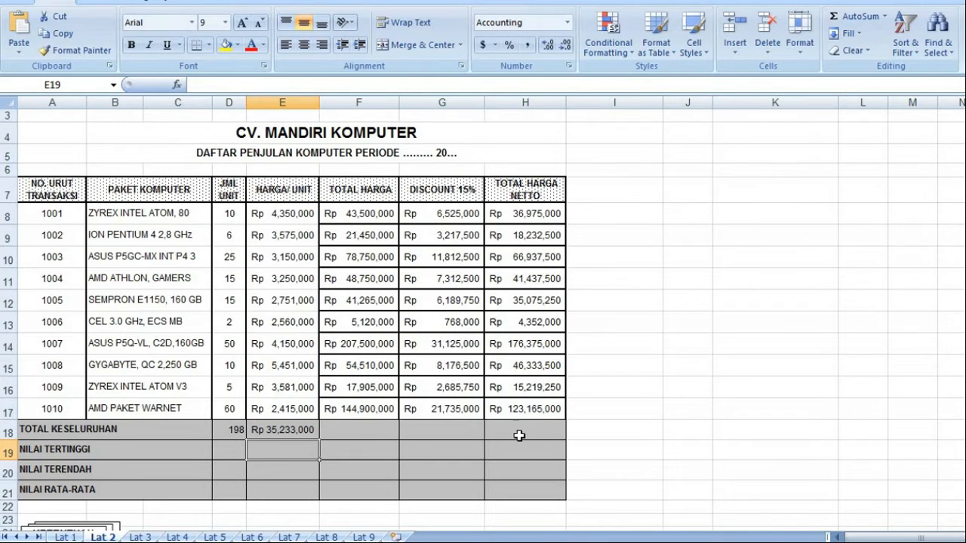
left_click(296, 428)
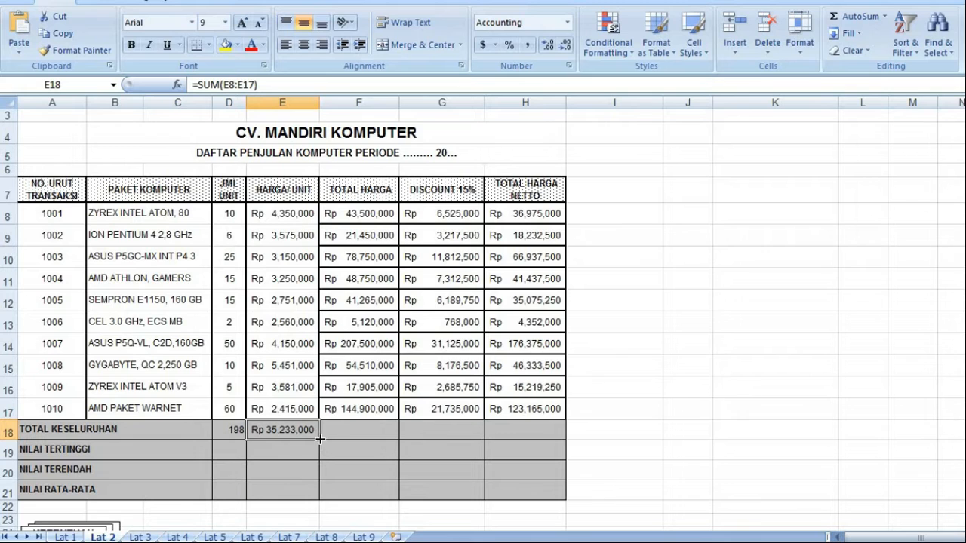
left_click_drag(356, 439, 542, 436)
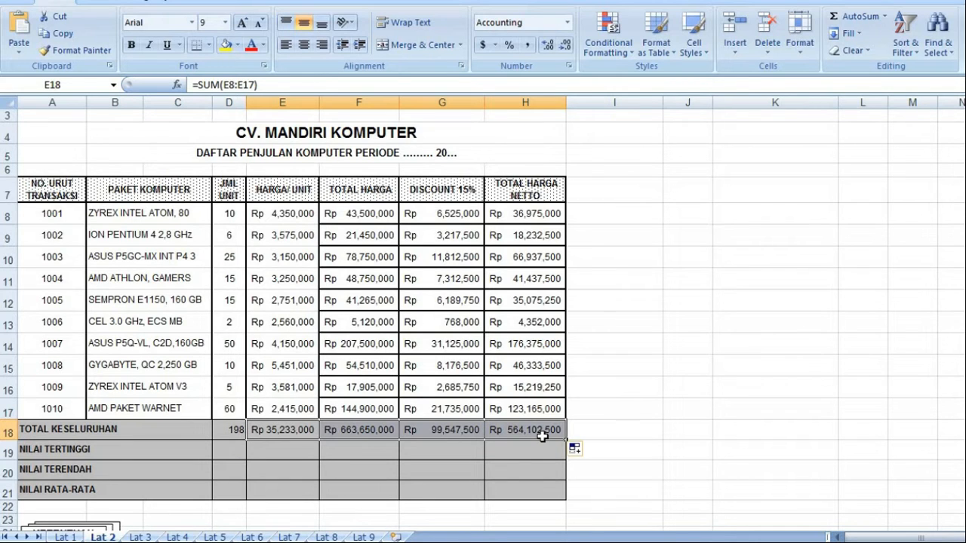
Enter =MAX(D8:D17) in D19 to find the NILAI TERTINGGI of JML UNIT.
left_click(228, 447)
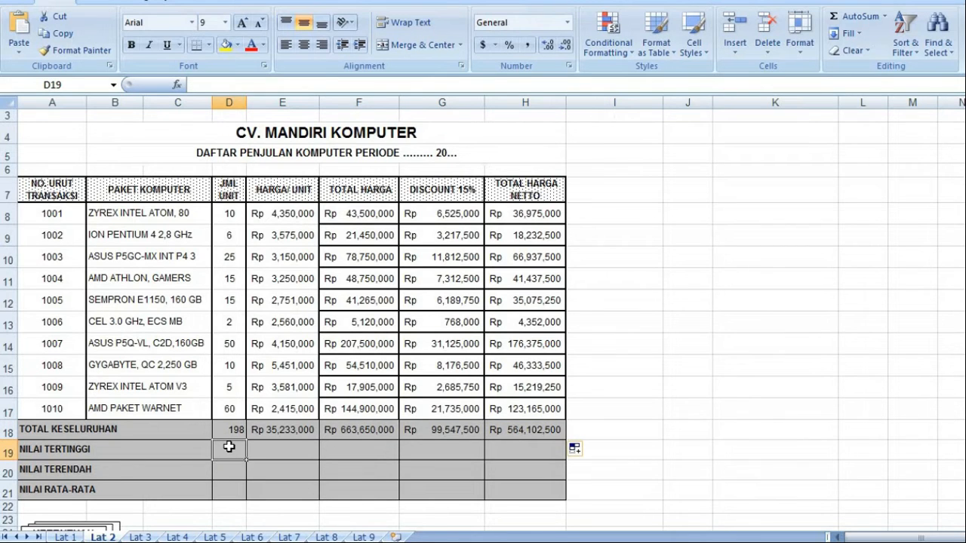
type("=")
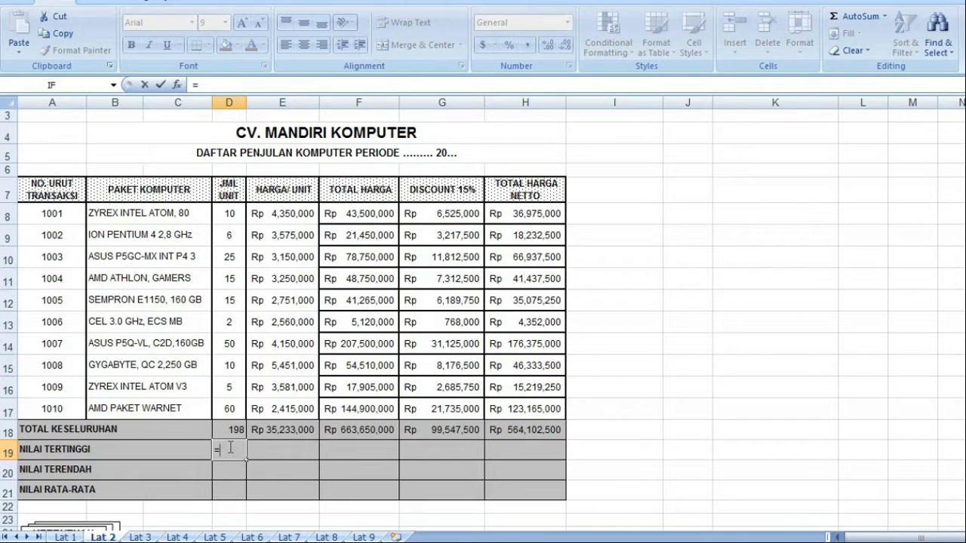
type("ma")
double_click(241, 479)
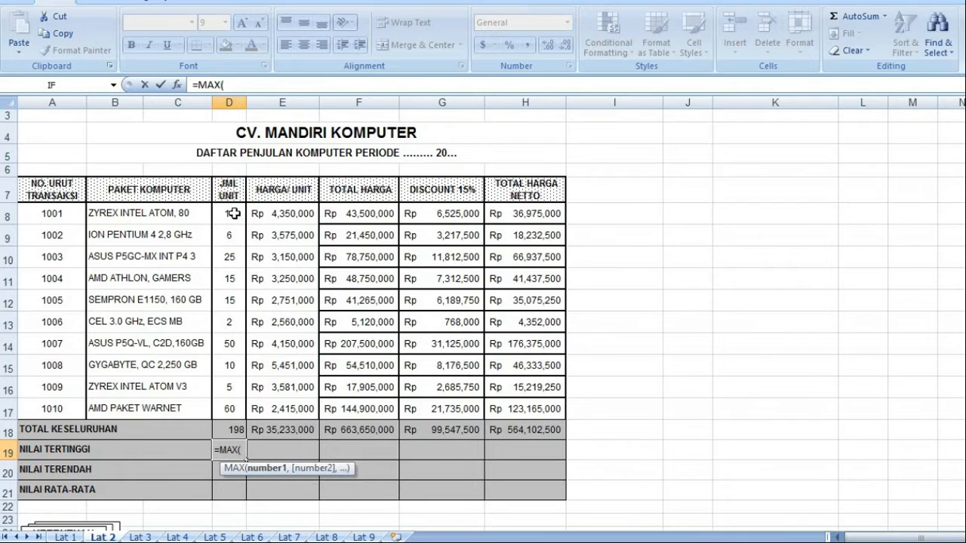
left_click_drag(234, 213, 235, 406)
type(")")
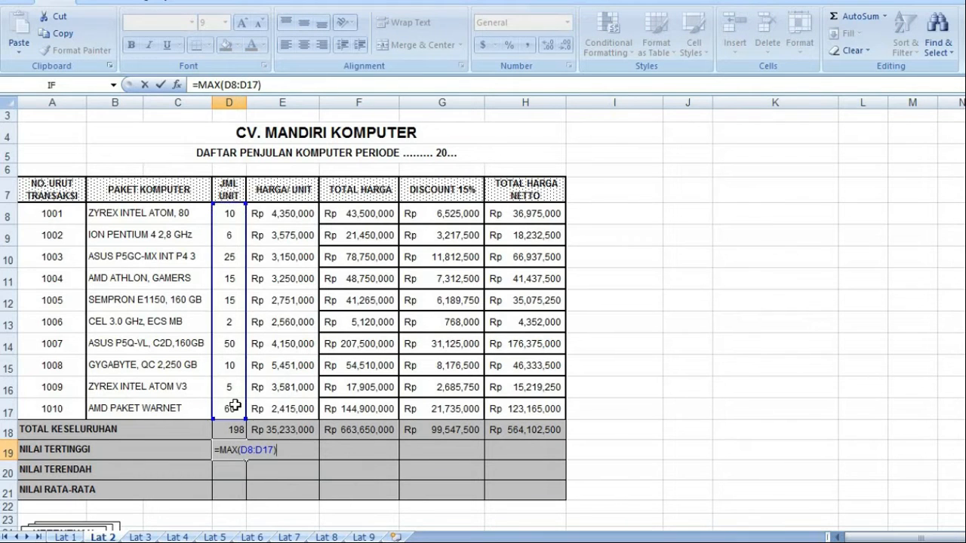
key("Return")
Enter =MAX(E8:E17) in E19 for the NILAI TERTINGGI and fill the formula across to H19.
left_click(268, 452)
type("=")
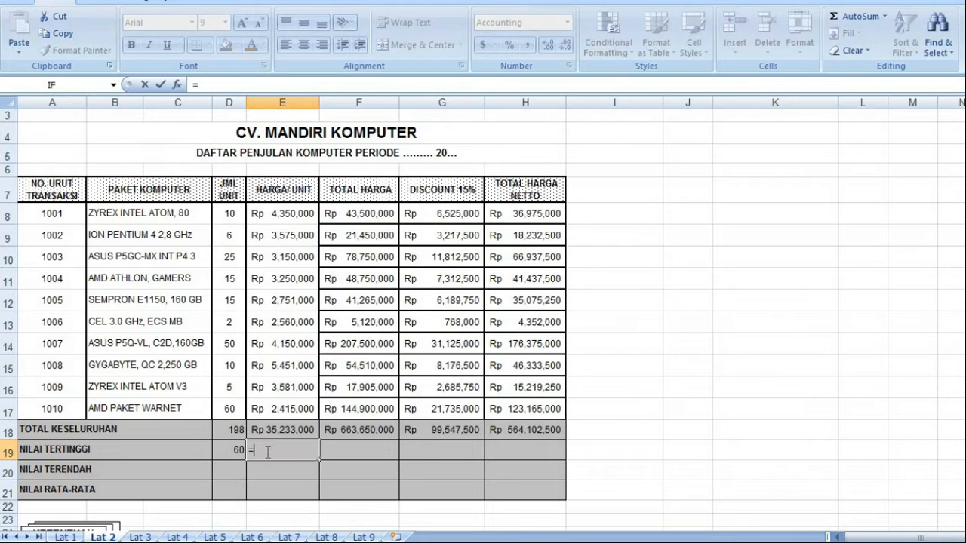
type("max")
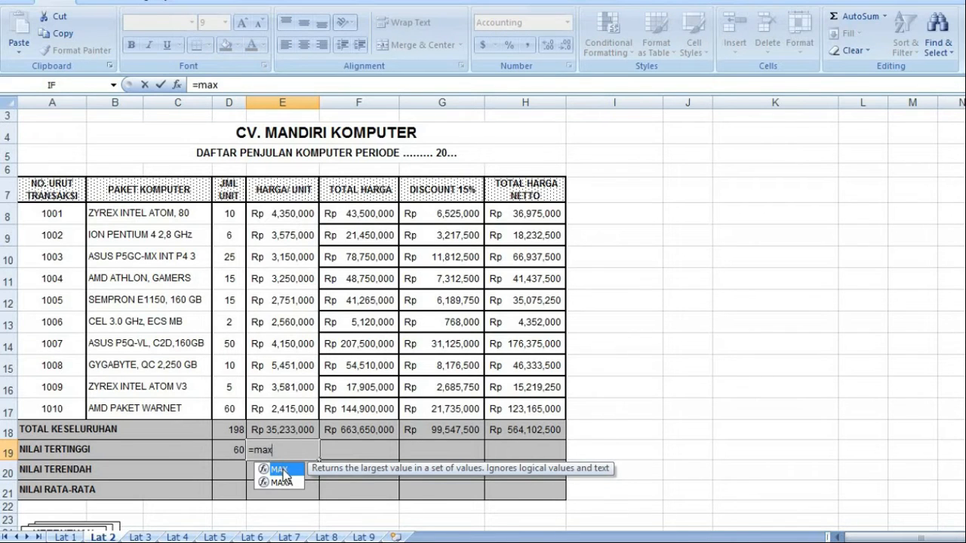
double_click(281, 469)
left_click_drag(298, 231, 302, 403)
type(")")
key("Return")
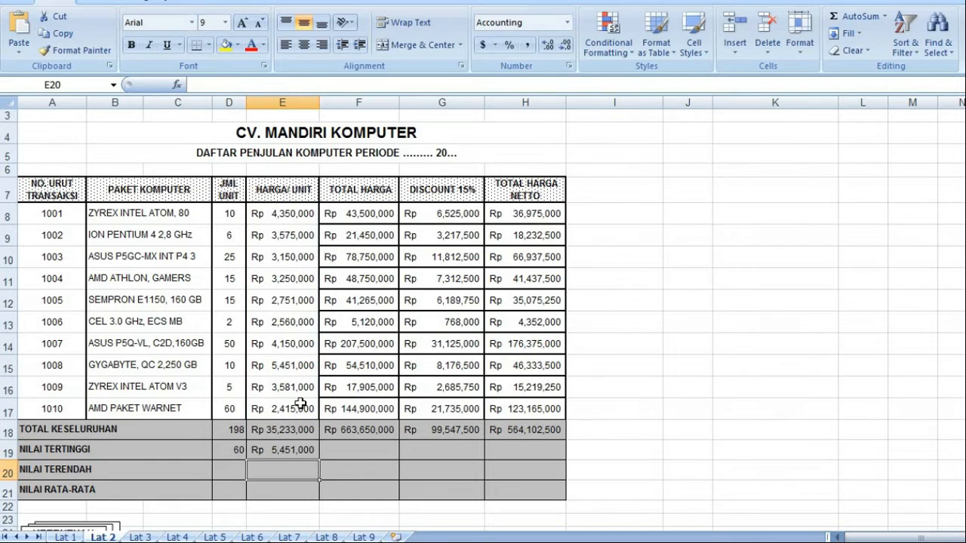
left_click(316, 451)
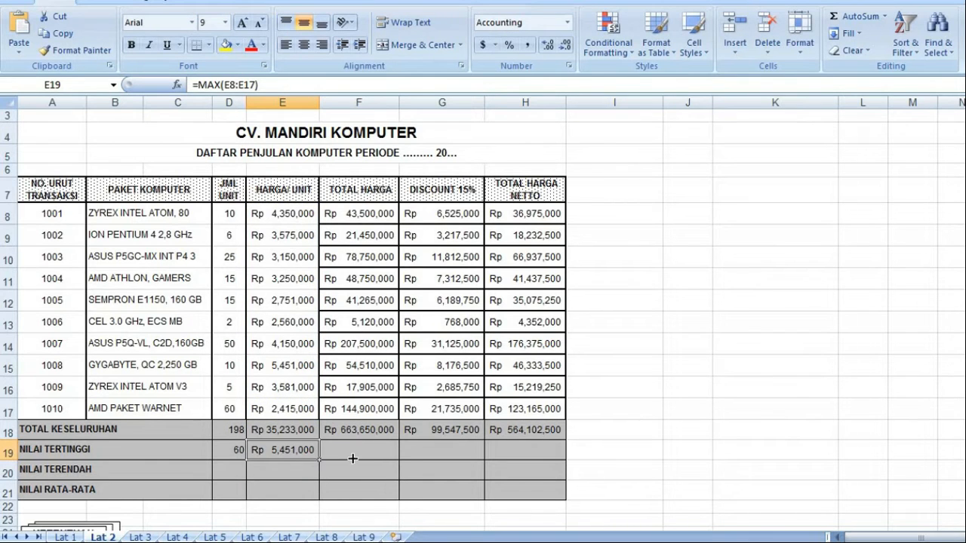
left_click_drag(352, 458, 536, 455)
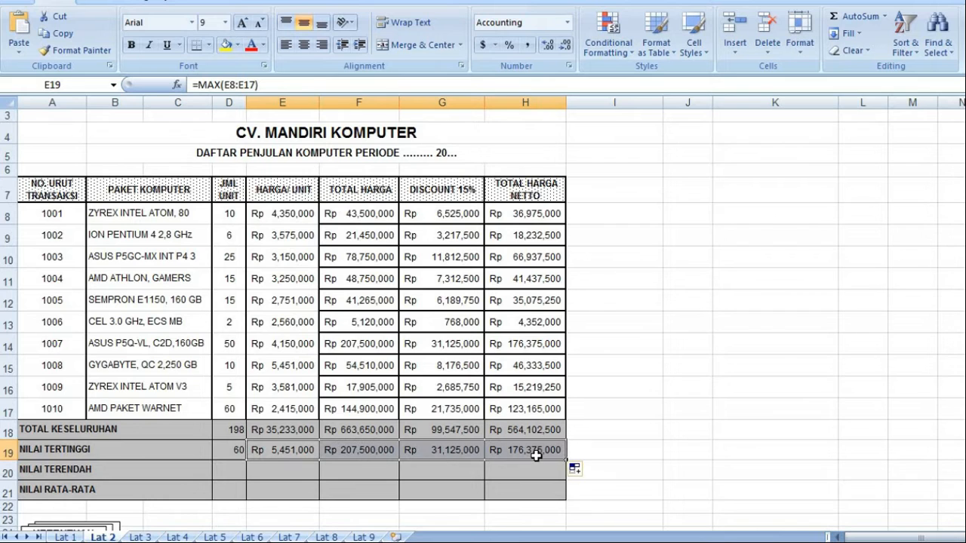
Enter =MIN(D8:D17) in D20 to find the NILAI TERENDAH of JML UNIT.
left_click(234, 470)
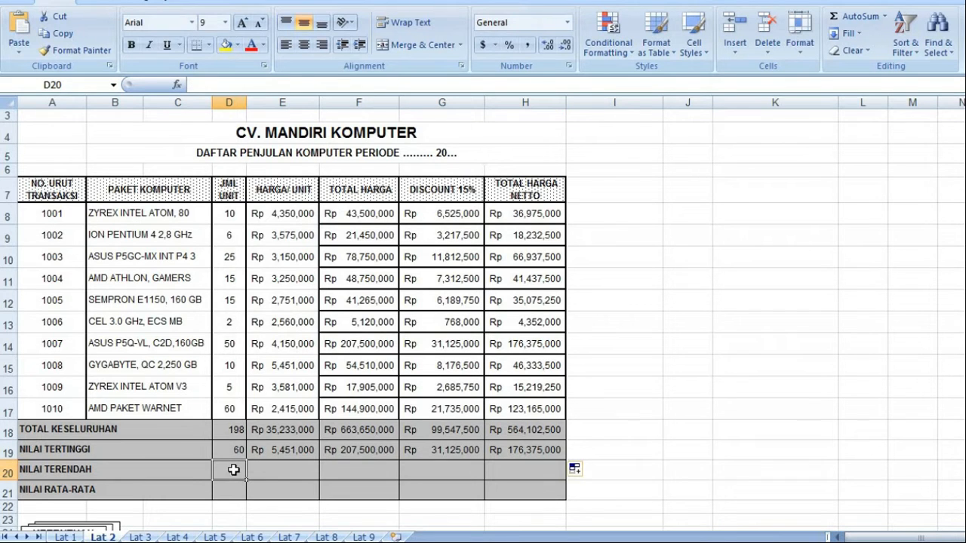
type("=mi")
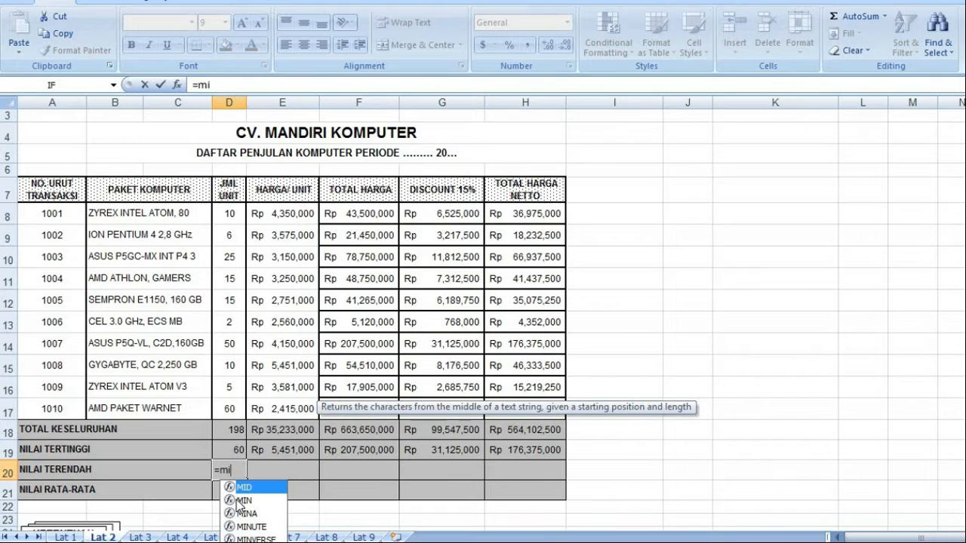
double_click(237, 500)
left_click_drag(226, 210, 232, 406)
type(")")
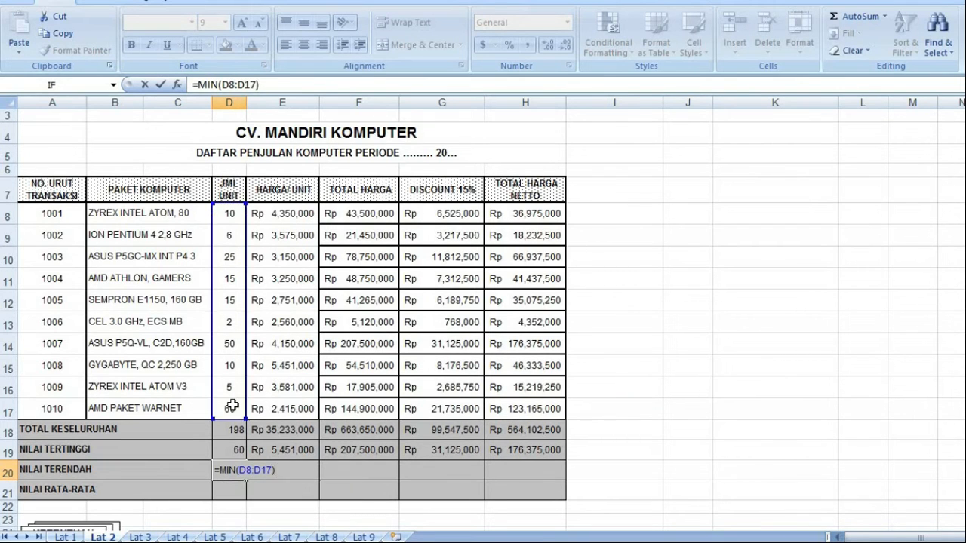
key("Return")
Enter =MIN(E8:E17) in E20 for the NILAI TERENDAH and fill the formula across to H20.
left_click(266, 473)
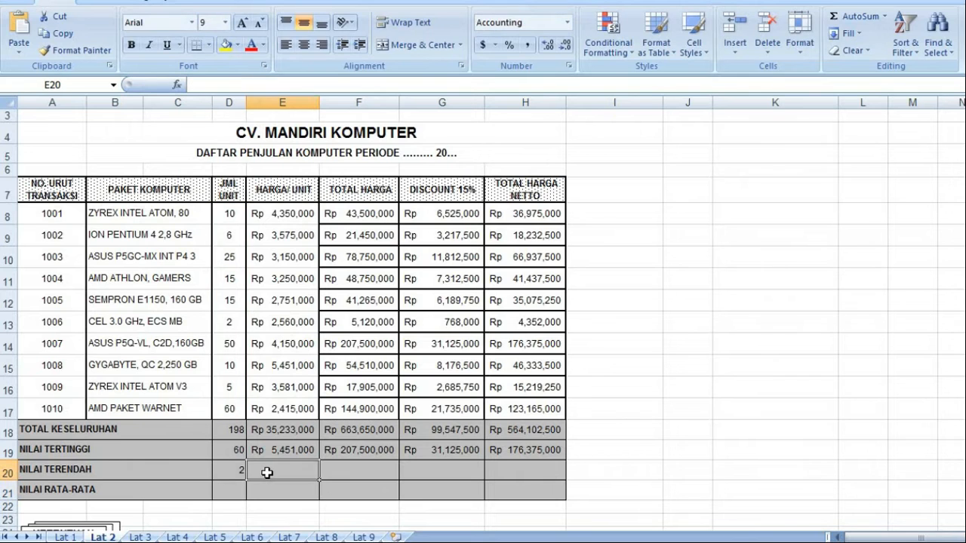
type("=min")
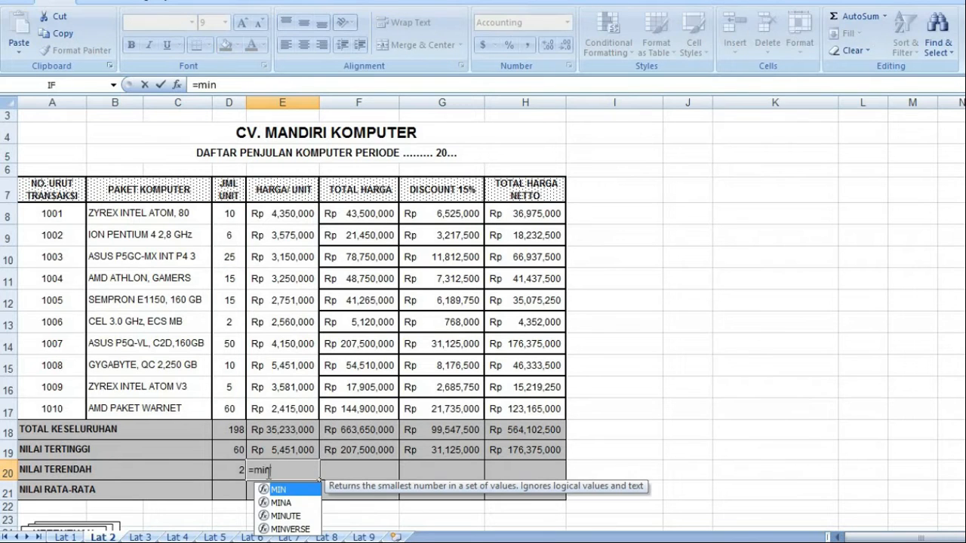
double_click(279, 492)
left_click_drag(298, 214, 301, 405)
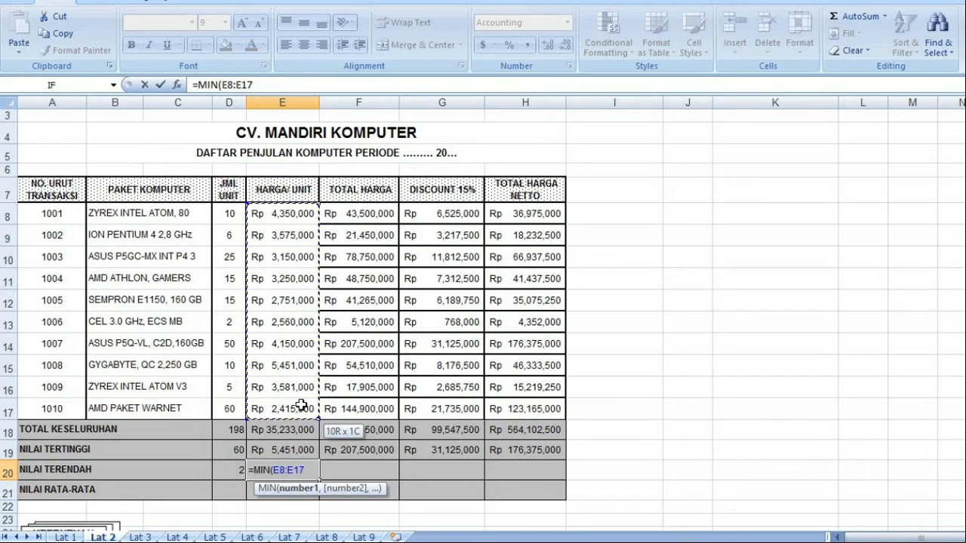
type(")")
key("Return")
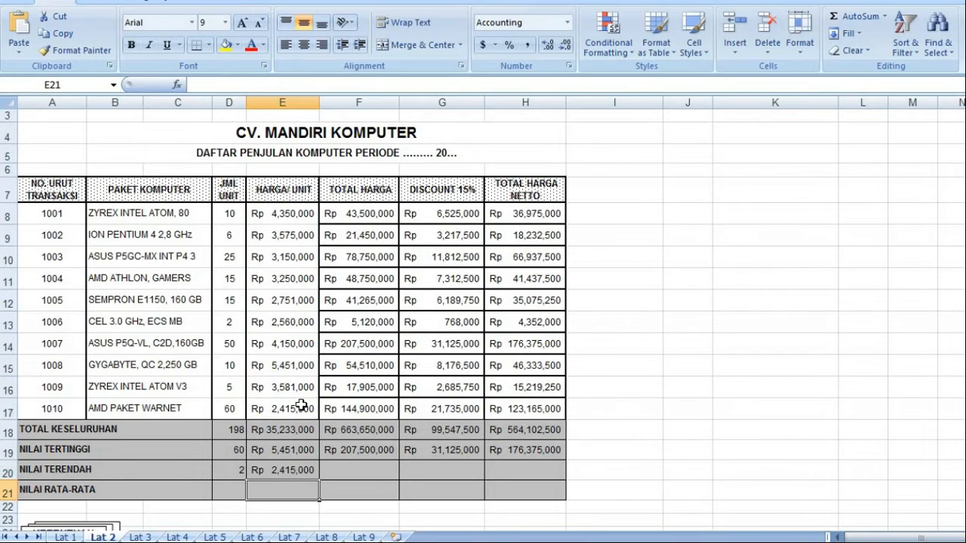
left_click(312, 472)
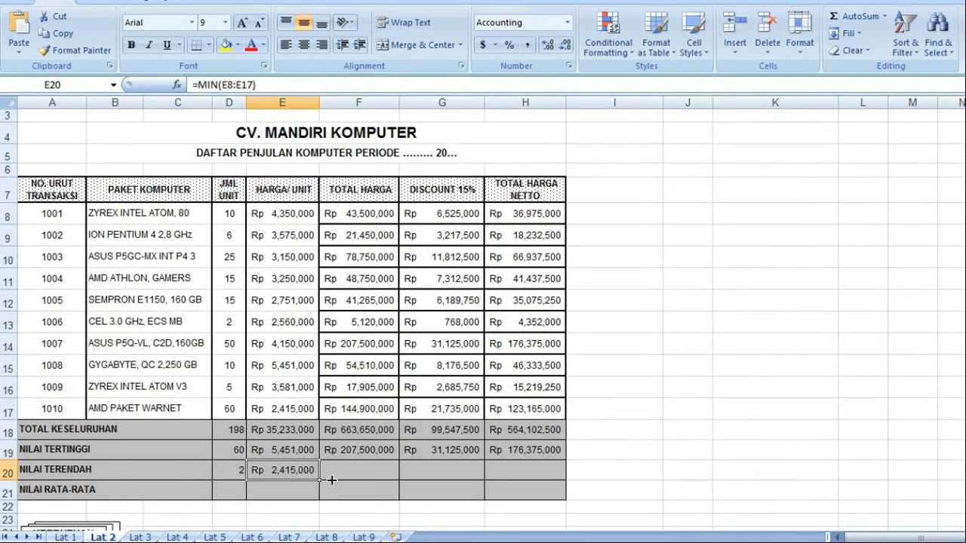
left_click_drag(331, 480, 528, 477)
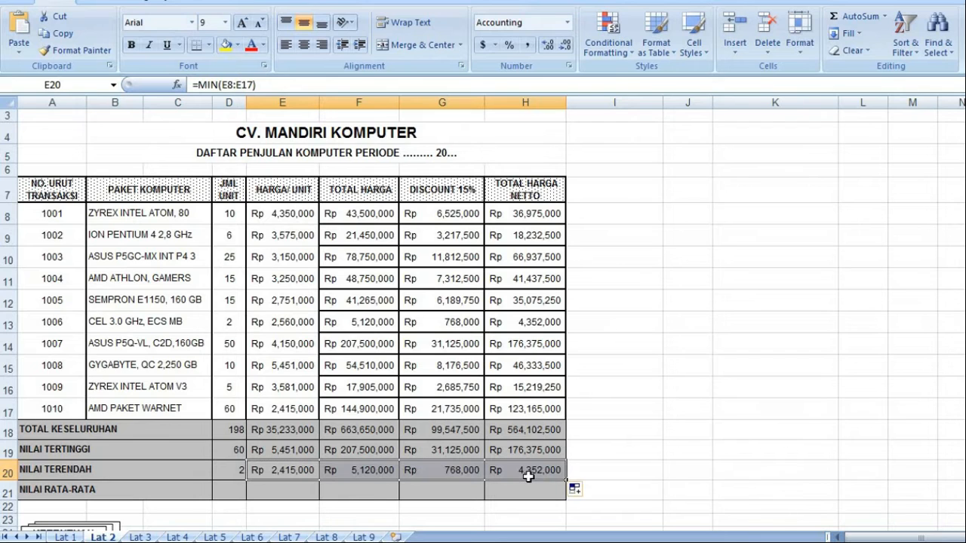
Enter =AVERAGE(D8:D17) in D21 to get the NILAI RATA-RATA of JML UNIT.
left_click(225, 491)
type("=")
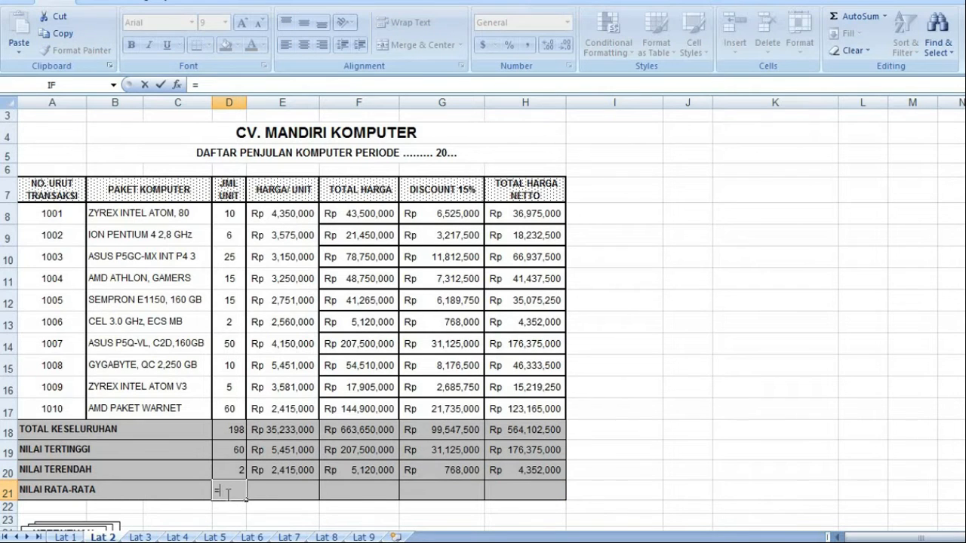
type("av")
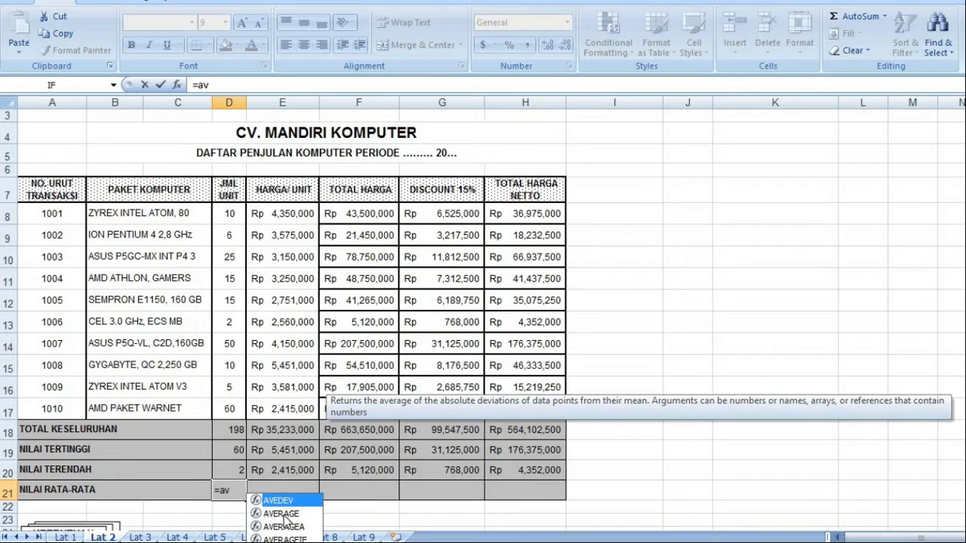
double_click(287, 519)
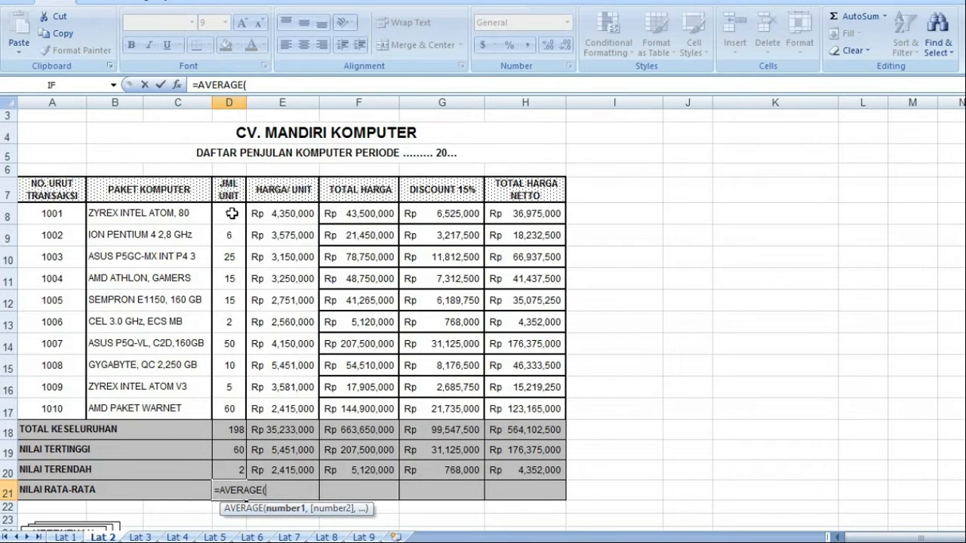
left_click_drag(230, 214, 237, 409)
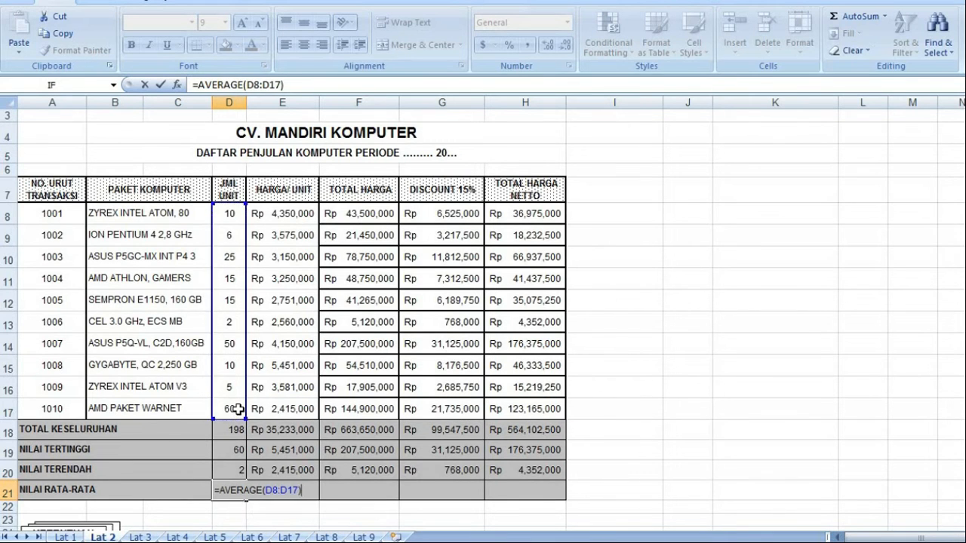
key("Return")
Enter =AVERAGE(E8:E17) in E21 for the NILAI RATA-RATA and fill the formula across to H21.
left_click(289, 491)
type("=")
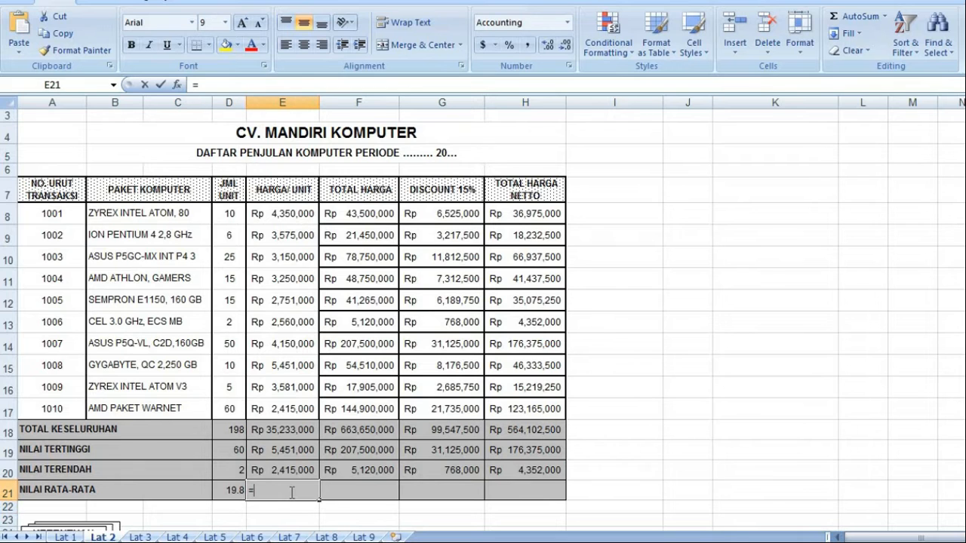
type("av")
key("Down")
key("Tab")
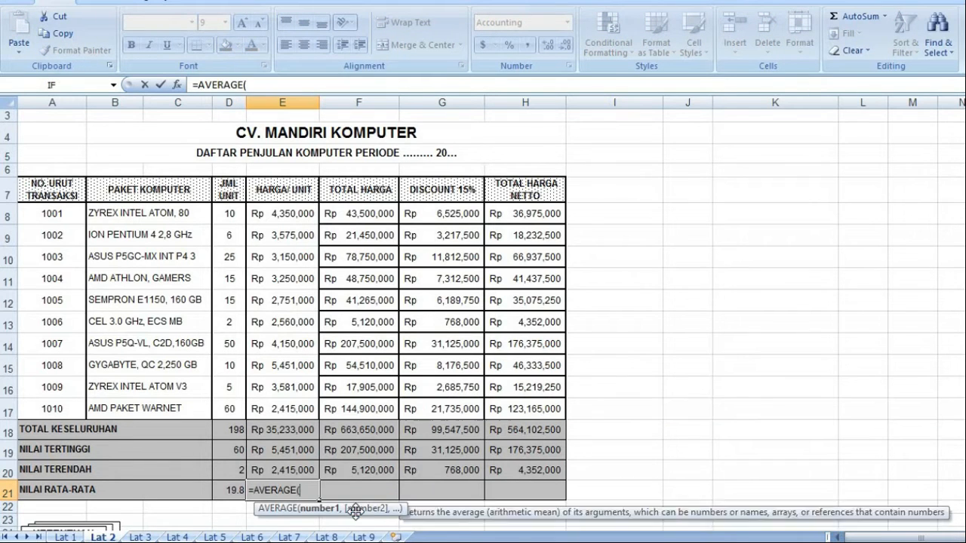
left_click_drag(290, 211, 294, 405)
key("Return")
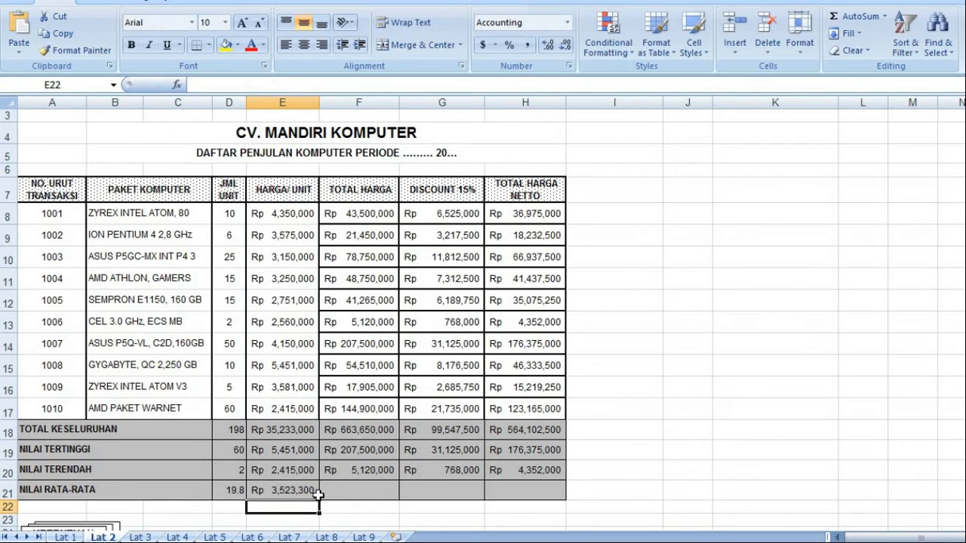
left_click(315, 497)
left_click_drag(326, 498, 527, 493)
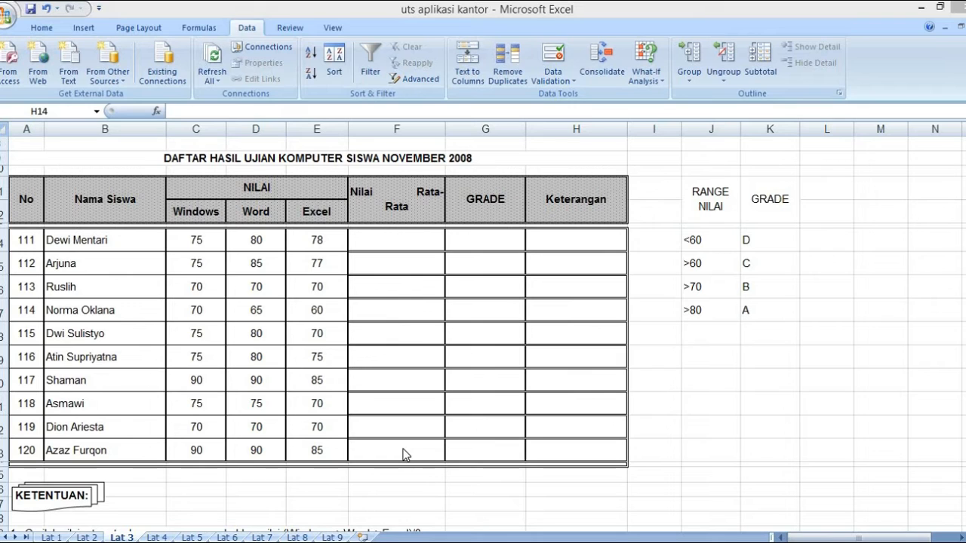
On Lat 3, enter =AVERAGE(C14:E14) in F14 for the Nilai Rata-Rata and fill it down to F23.
left_click(377, 237)
type("=")
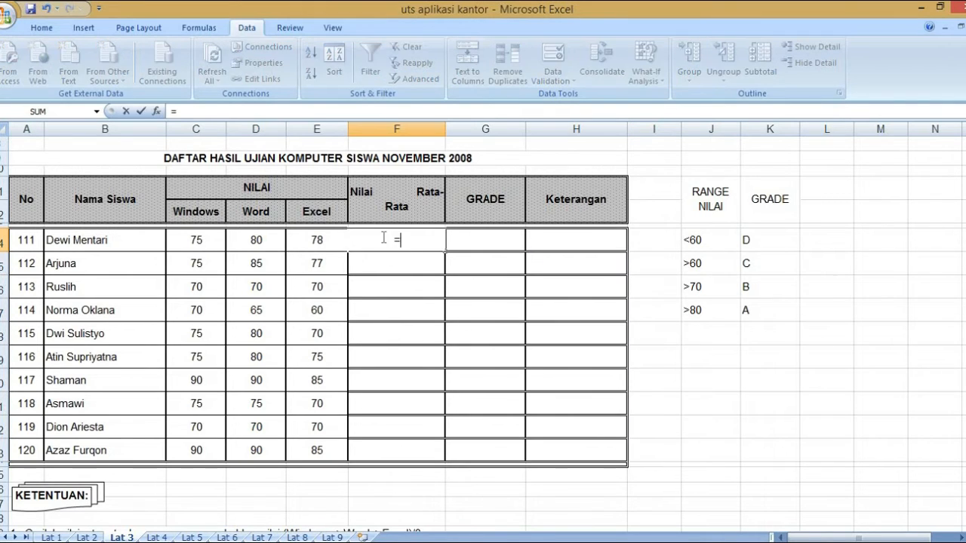
type("ave")
double_click(412, 270)
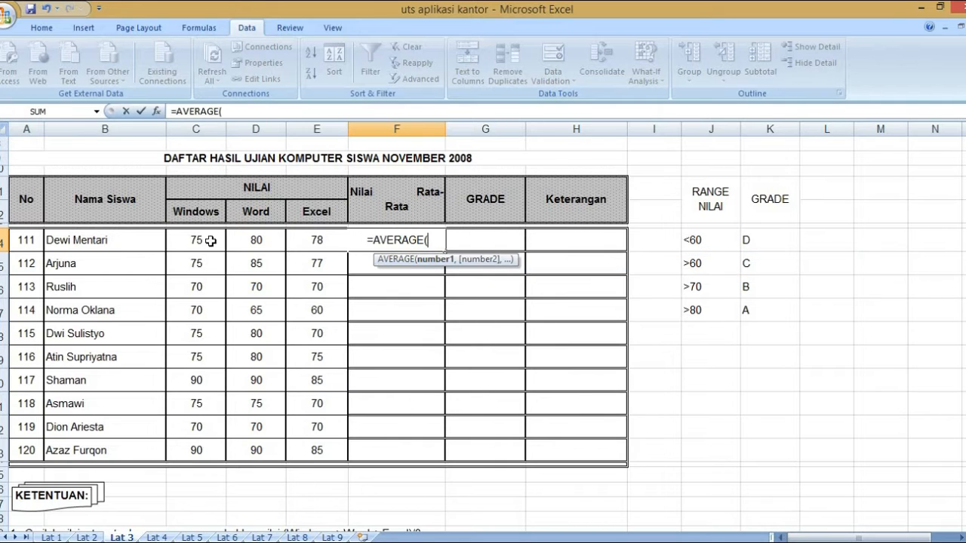
left_click_drag(211, 240, 295, 237)
type(")")
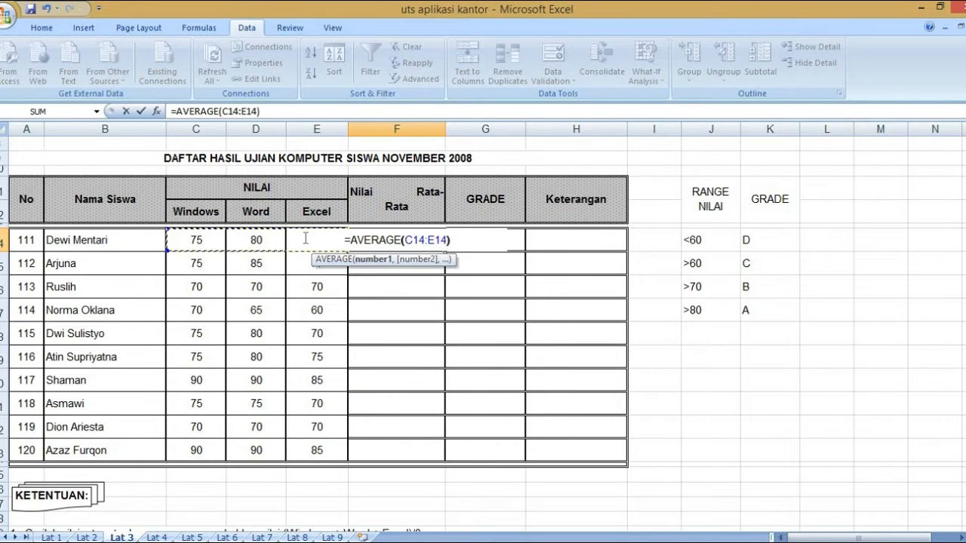
key("Return")
left_click(432, 239)
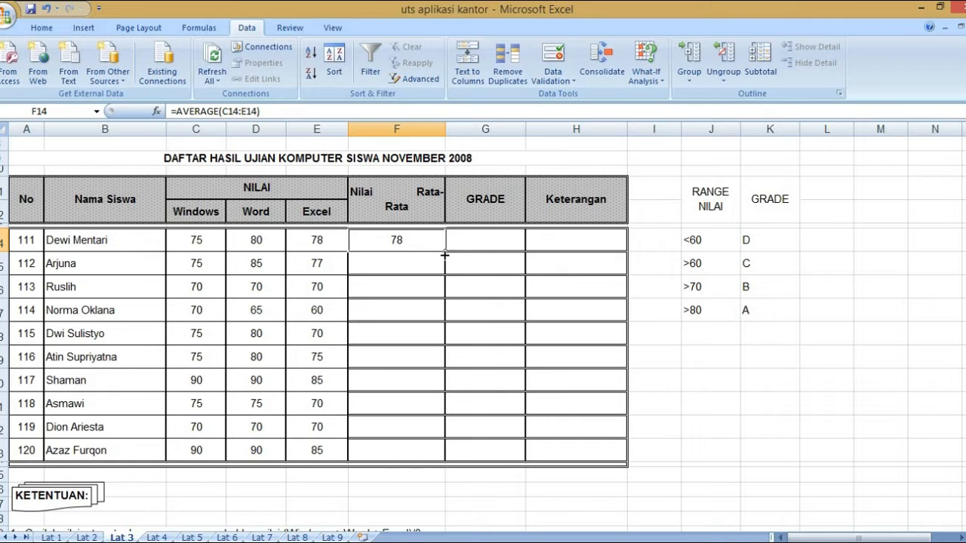
left_click_drag(445, 256, 439, 458)
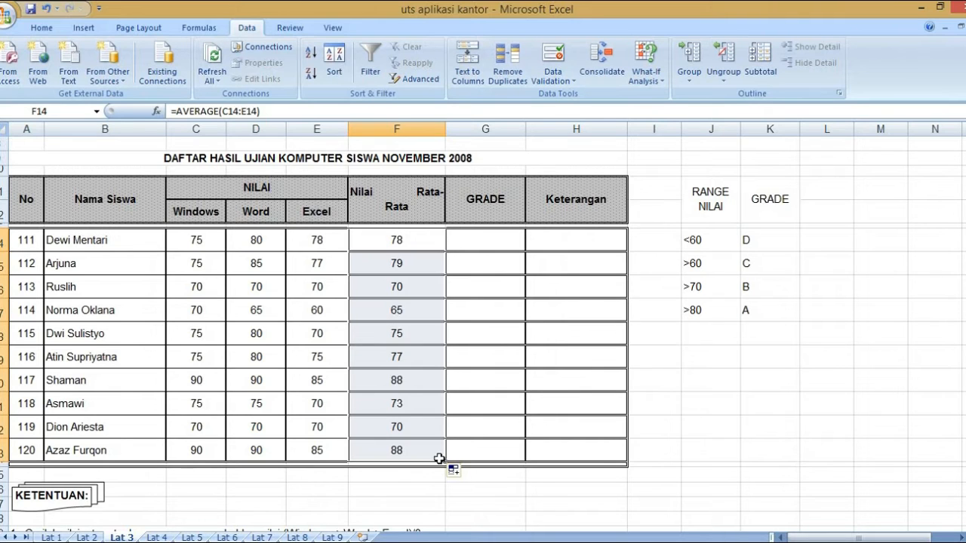
Begin the GRADE formula in G14 with =IF(F14>=80,"A" as its first condition.
left_click(477, 236)
type("=if")
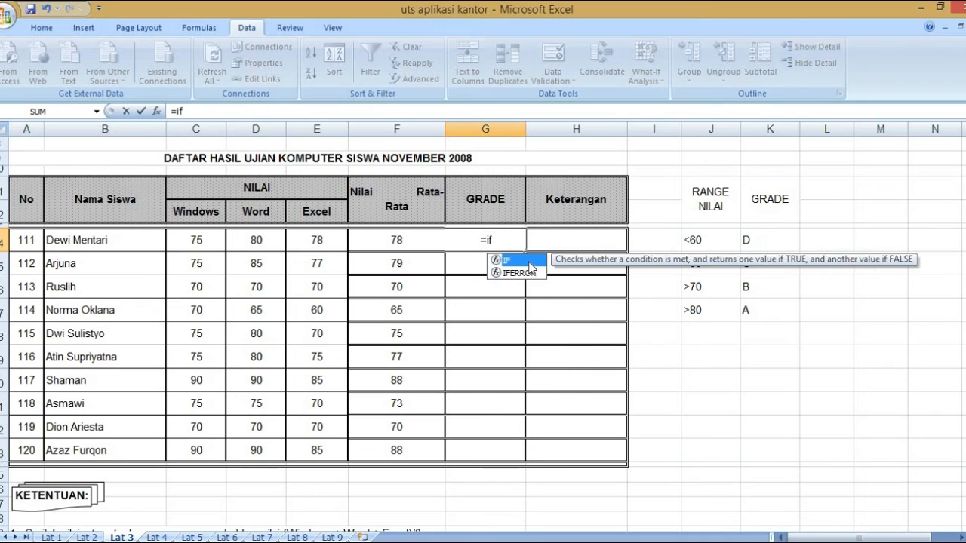
double_click(529, 261)
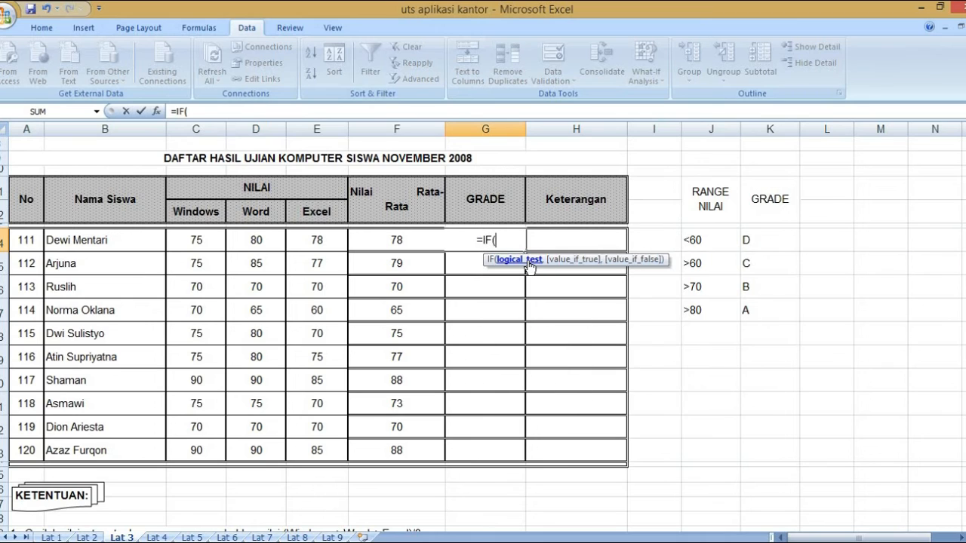
left_click(392, 241)
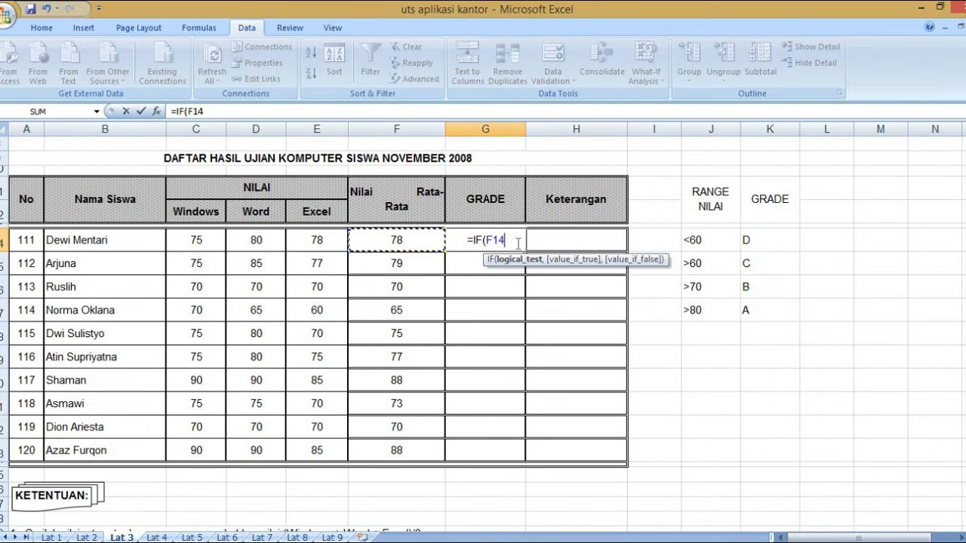
type(">80")
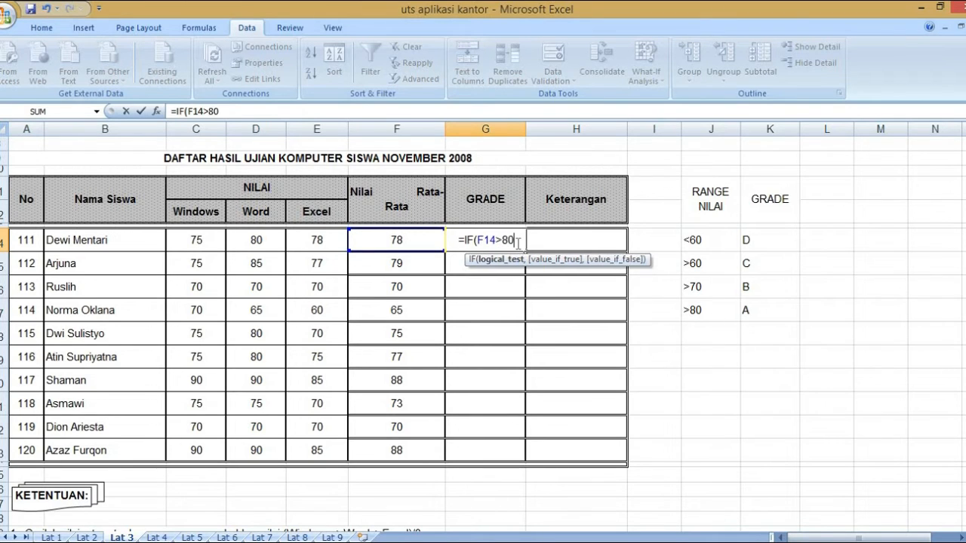
key("BackSpace")
key("BackSpace")
type("=8")
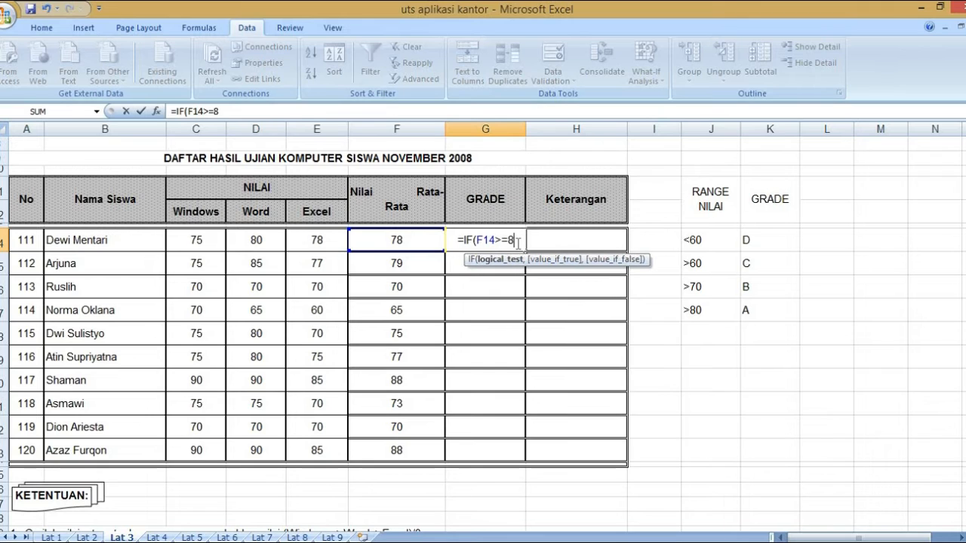
type("0,\"")
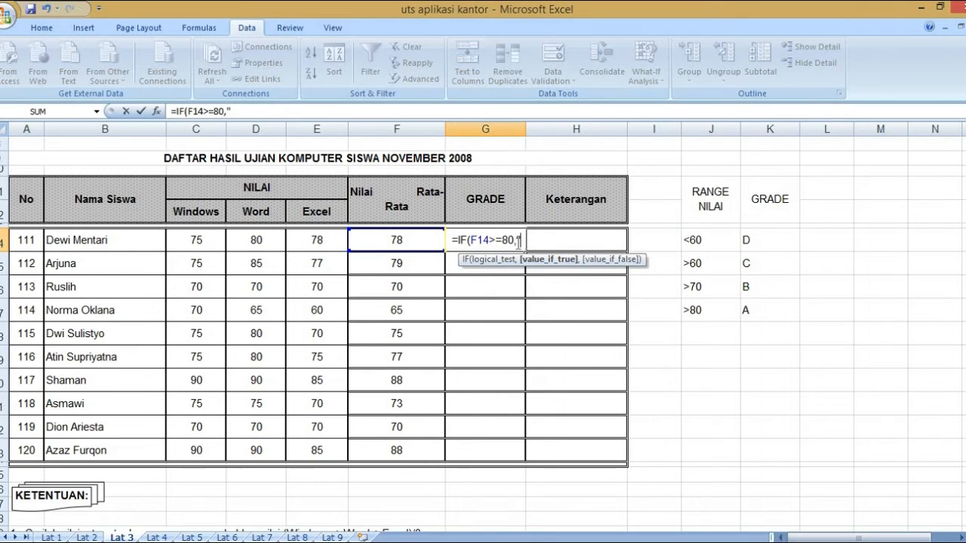
type("A\"")
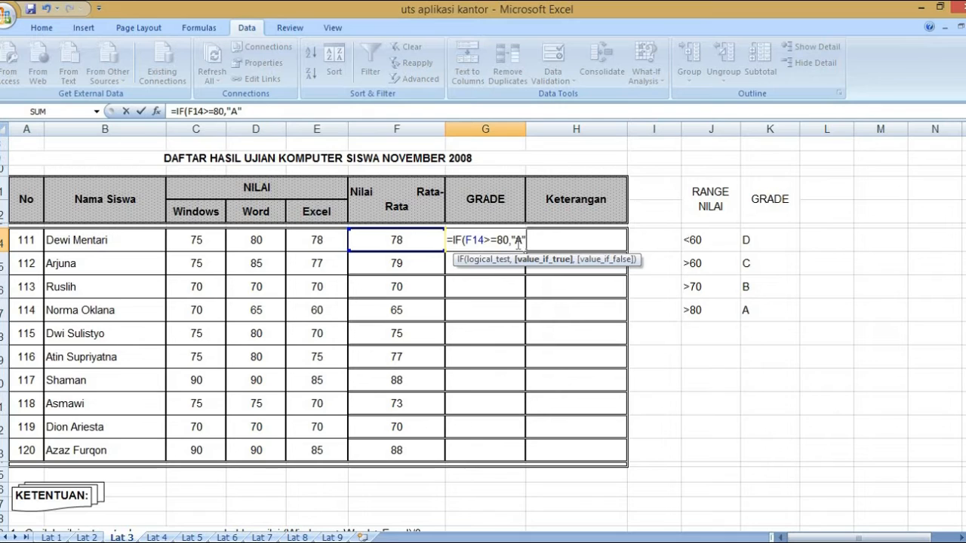
Nest a second condition, IF(F14>=70,"B", in the G14 formula by reusing the copied first condition.
type(",")
key("ctrl+v")
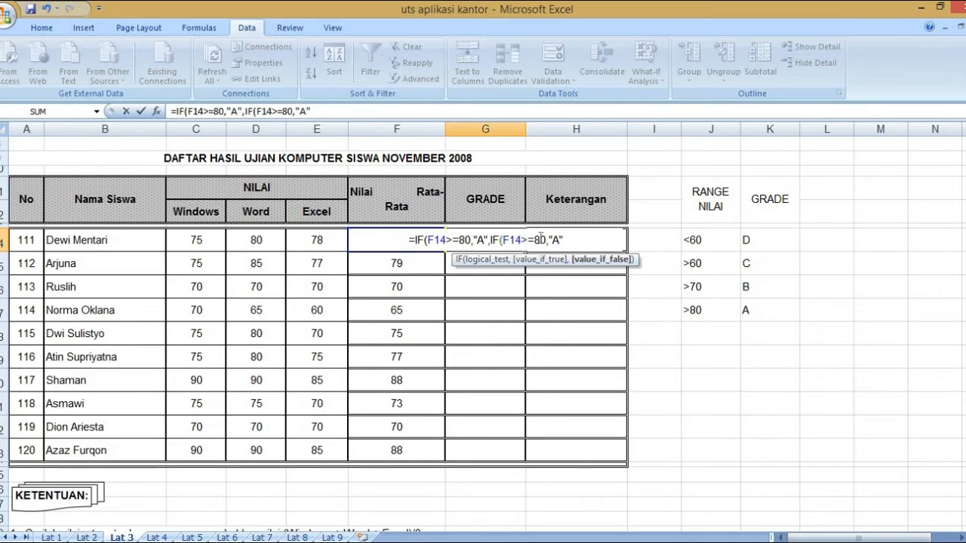
left_click(541, 238)
key("BackSpace")
type("7")
key("Right")
key("Right")
key("Right")
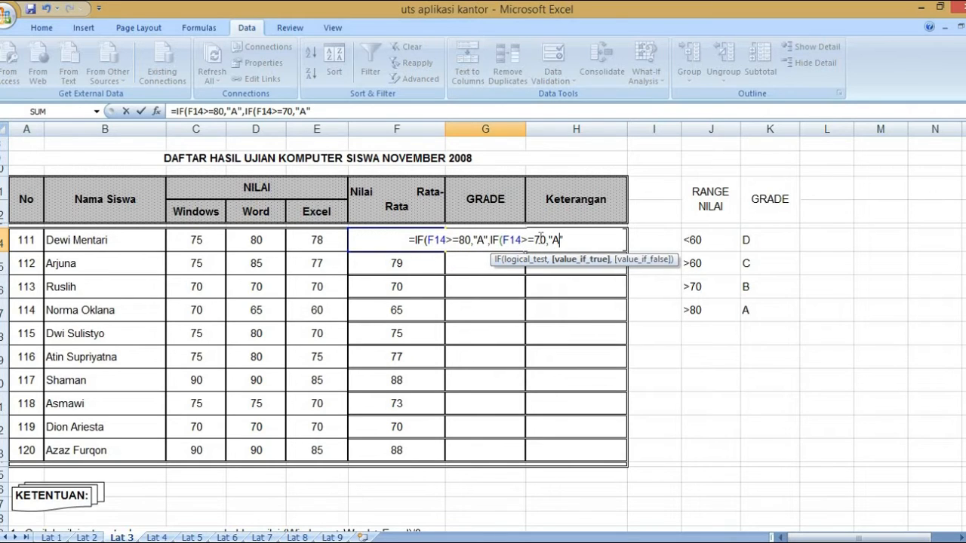
key("BackSpace")
type("B")
key("Right")
Nest a third condition, IF(F14>=60,"C", in the G14 grade formula.
type(",")
key("ctrl+v")
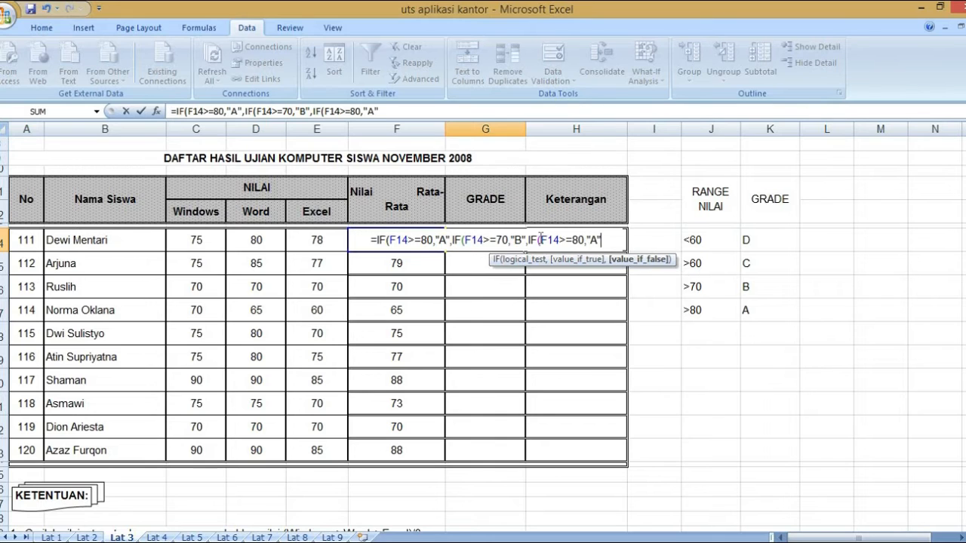
left_click(540, 239)
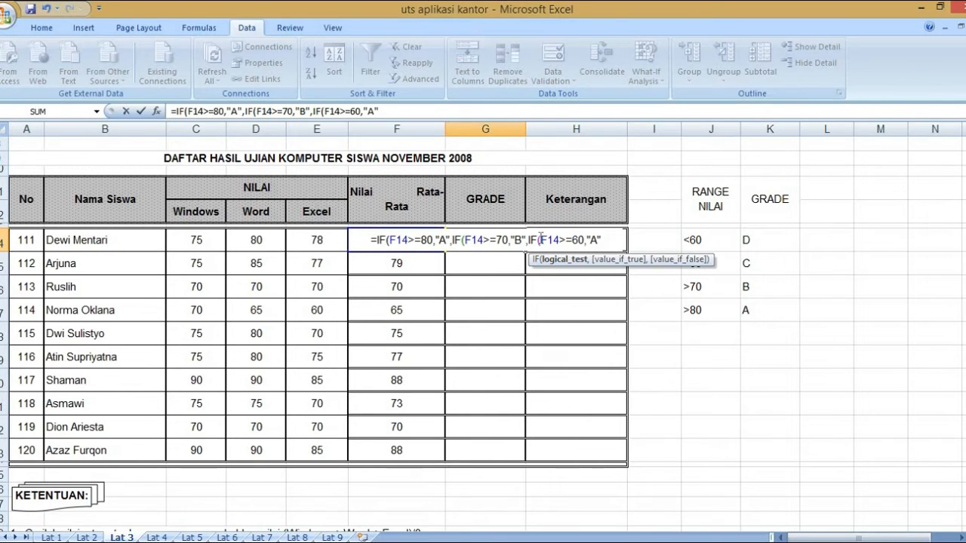
key("End")
key("Left")
key("BackSpace")
type("C")
key("Right")
Nest a fourth condition, IF(F14<=60,"D", in the G14 grade formula by reusing the copied condition.
type(",")
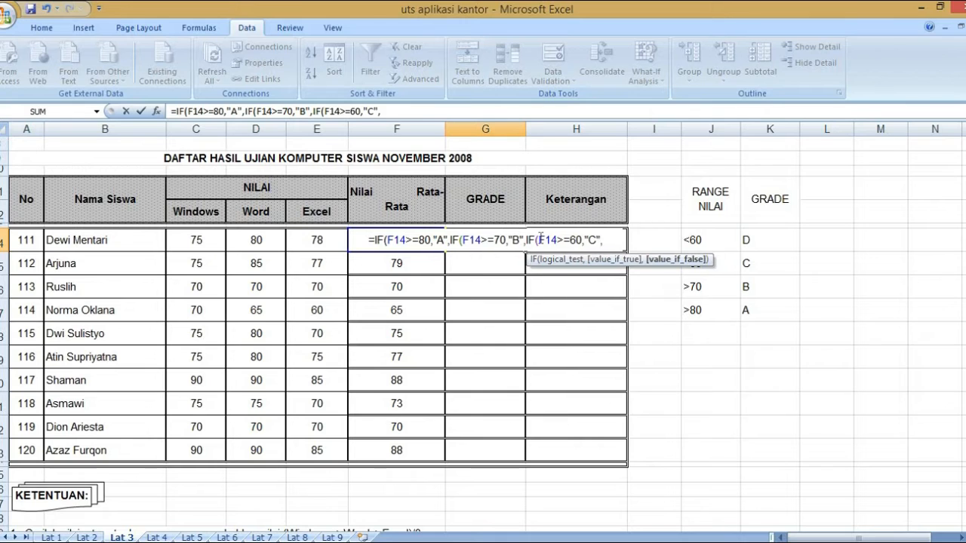
key("ctrl+v")
key("Left")
key("Left")
key("Left")
key("Left")
key("Left")
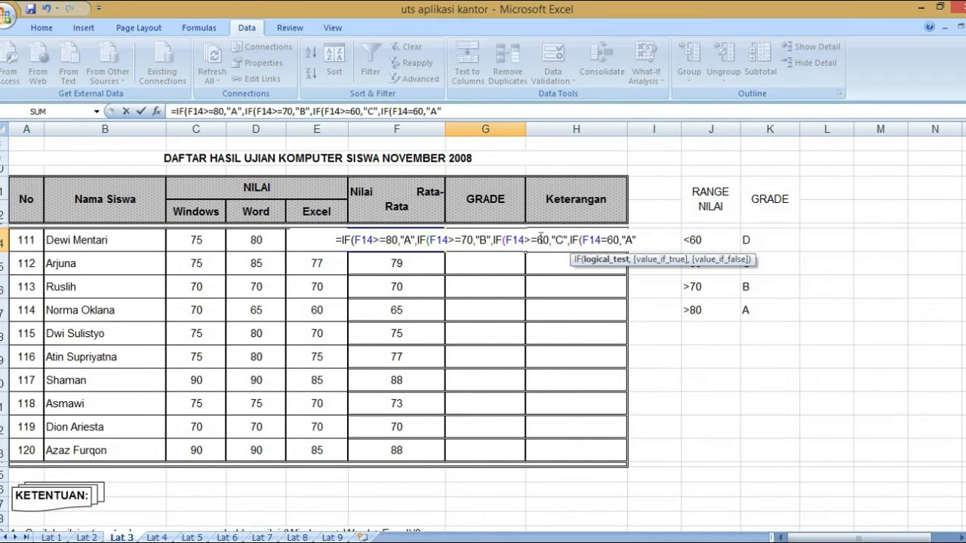
key("Delete")
type("<")
key("End")
key("Left")
key("BackSpace")
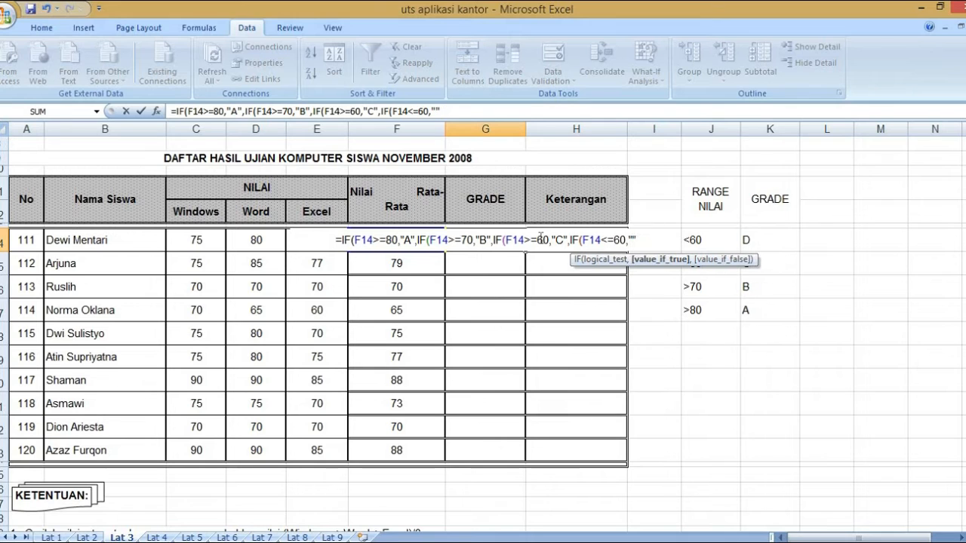
type("D")
key("Right")
type(",\"R")
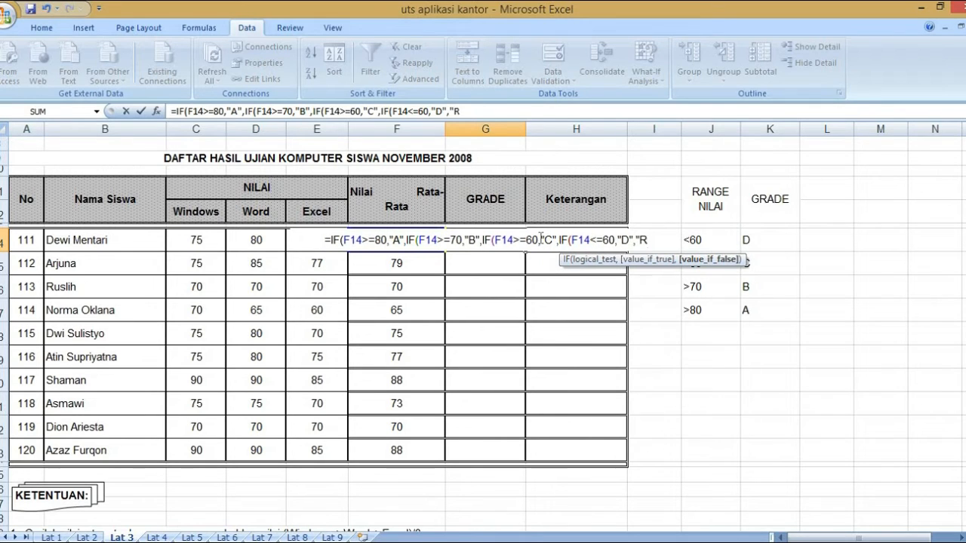
key("BackSpace")
key("BackSpace")
key("BackSpace")
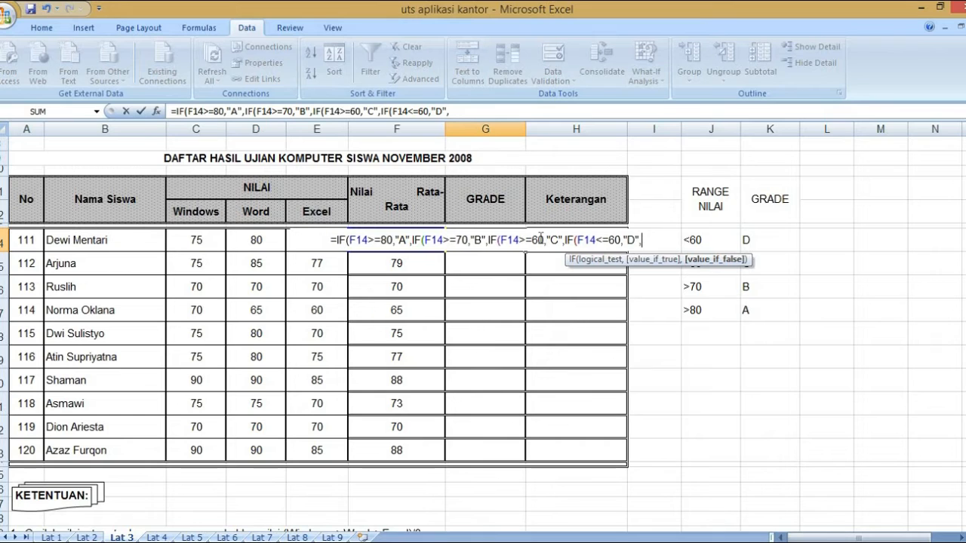
Close the G14 grade formula with four parentheses and fill it down to G23.
type("))))")
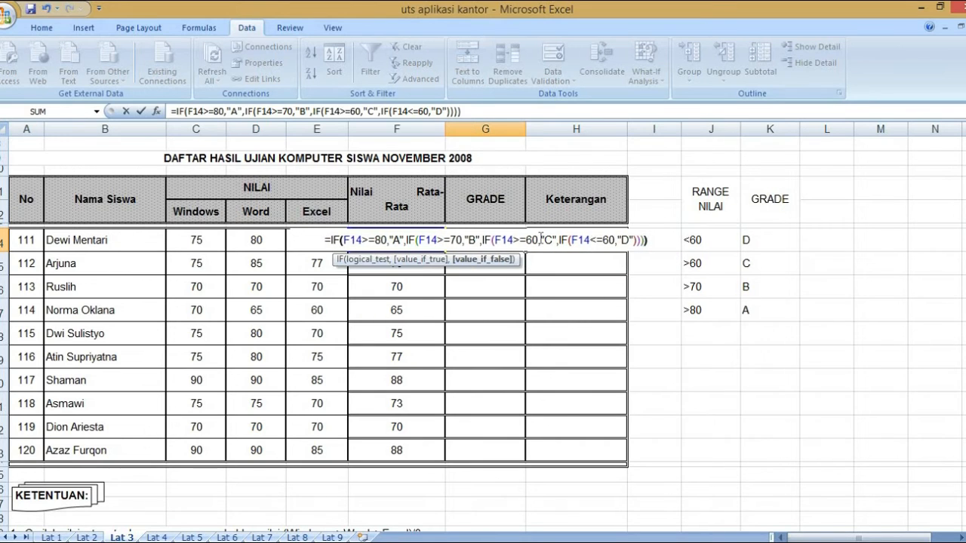
key("Return")
left_click(494, 242)
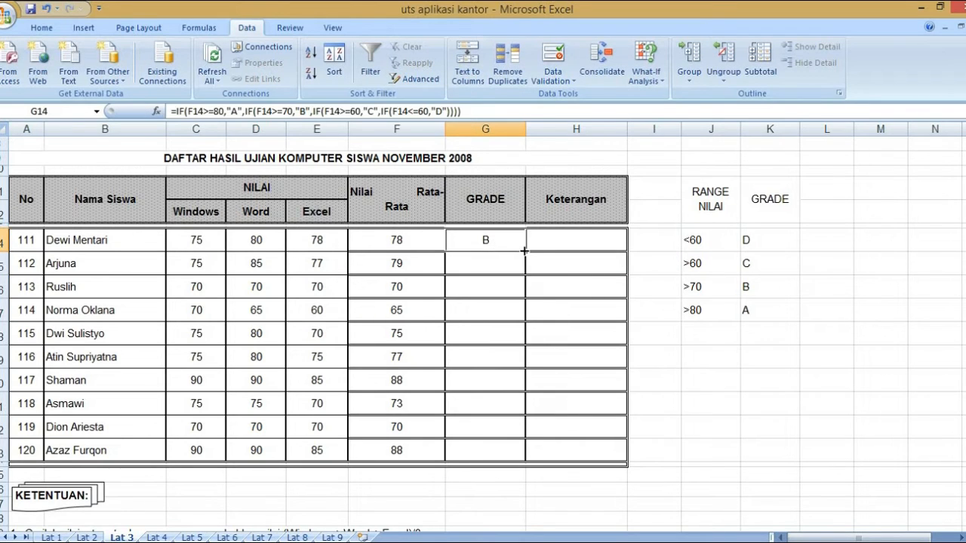
left_click_drag(526, 252, 520, 451)
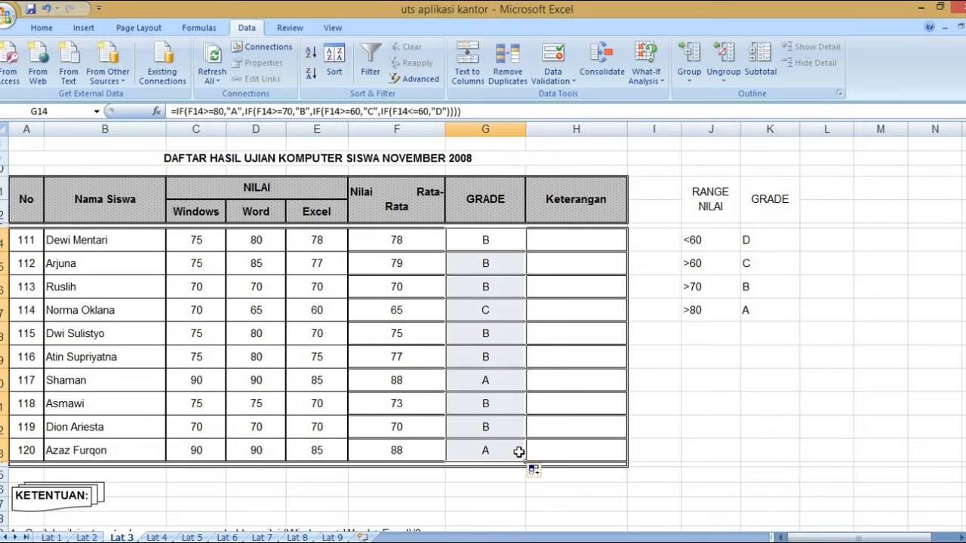
Begin the Keterangan formula in H14 with =IF(F14>=70,"LULUS", following the rules under KETENTUAN.
left_click(567, 236)
type("=IF")
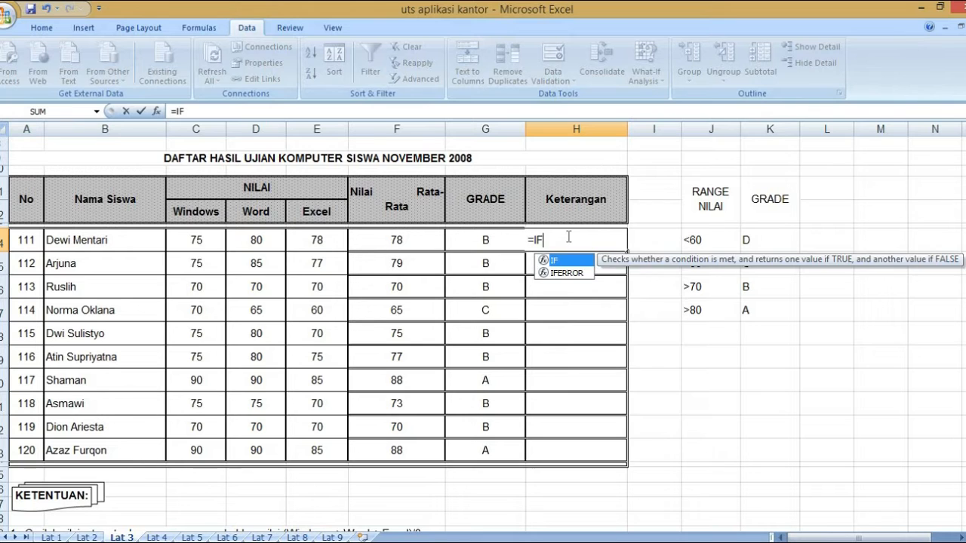
type("(")
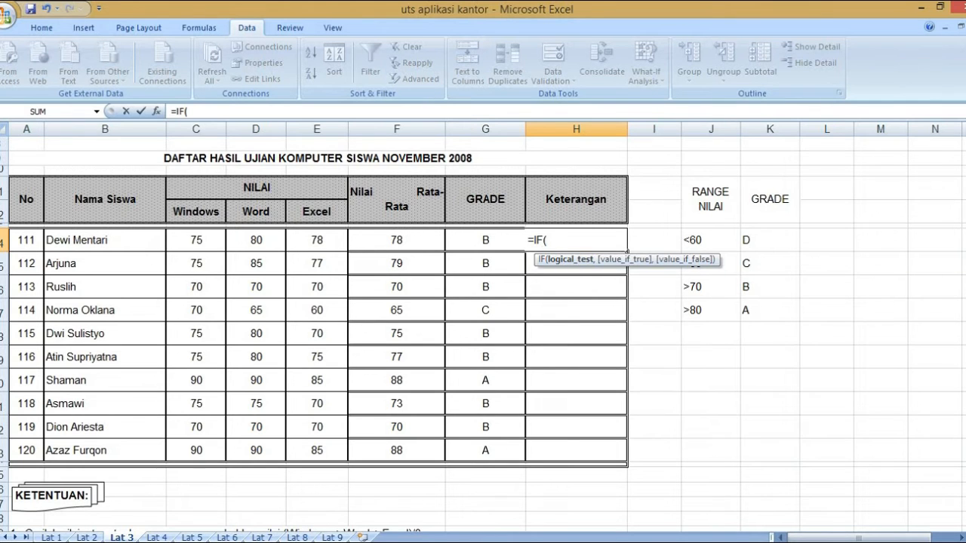
left_click_drag(964, 257, 964, 293)
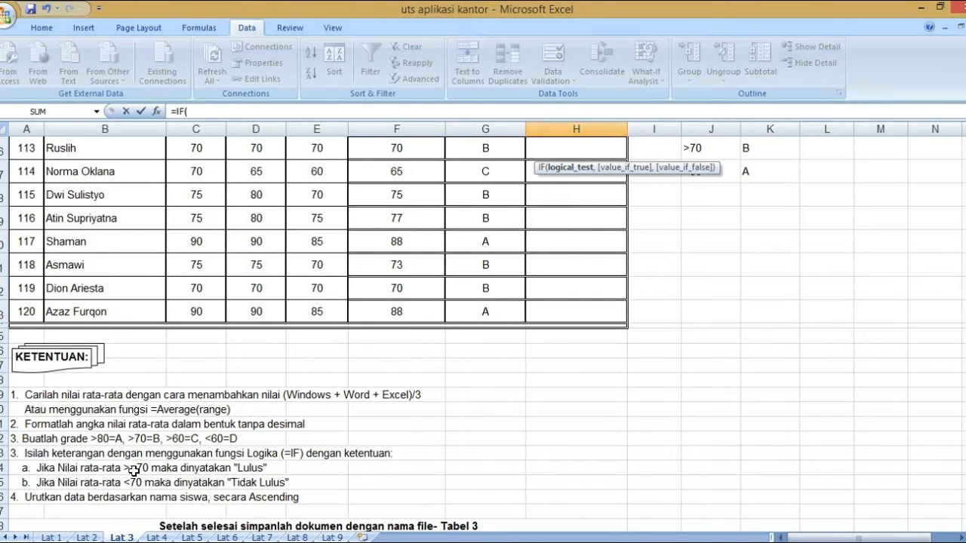
left_click_drag(964, 415, 964, 381)
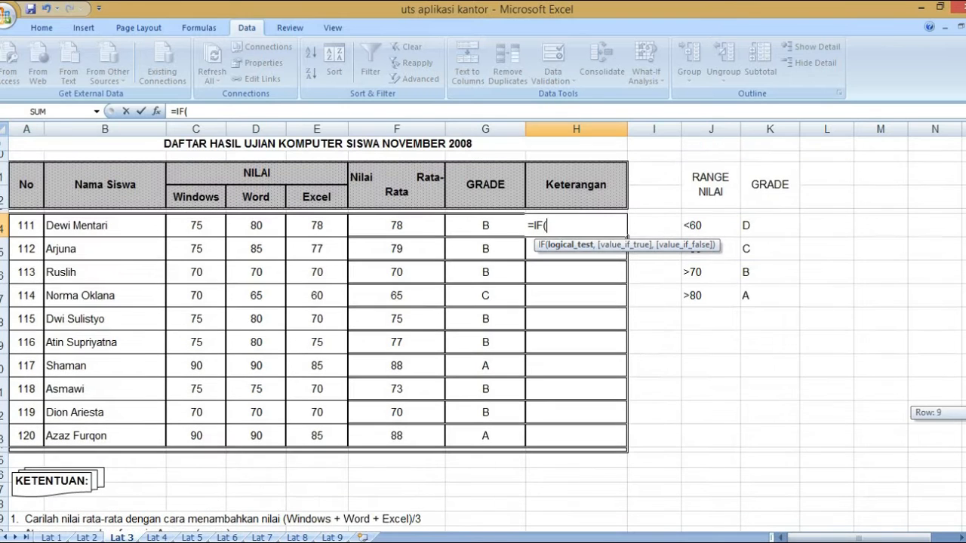
left_click(427, 221)
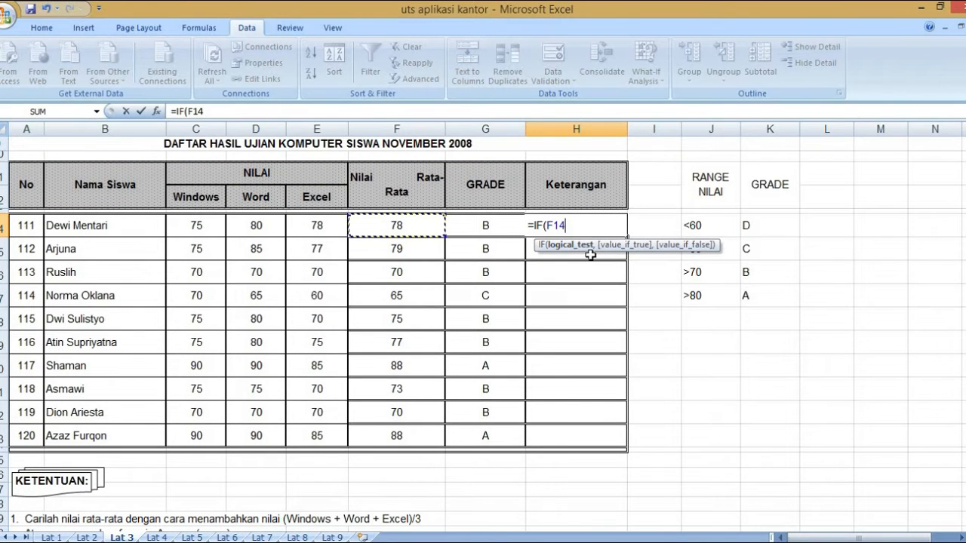
type(">=70")
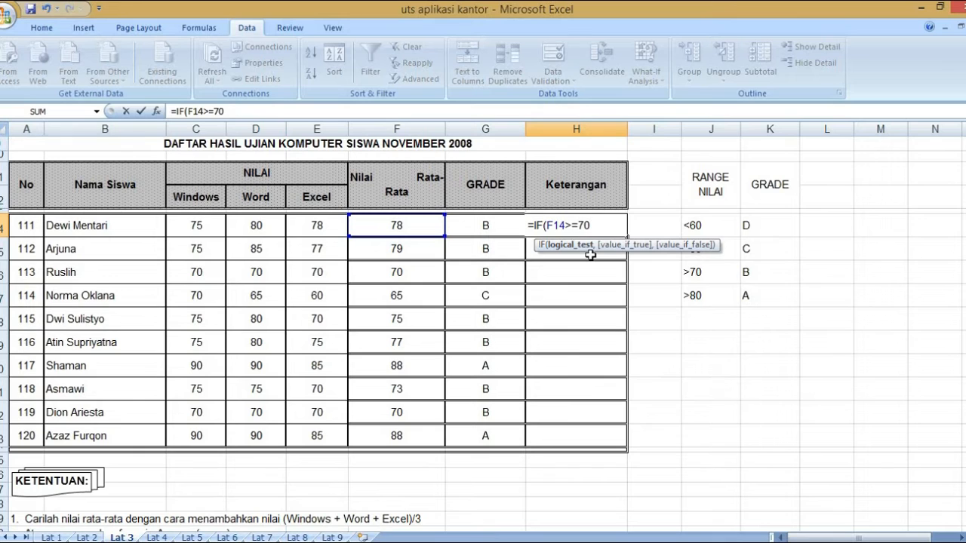
type(",\"LULUS\",")
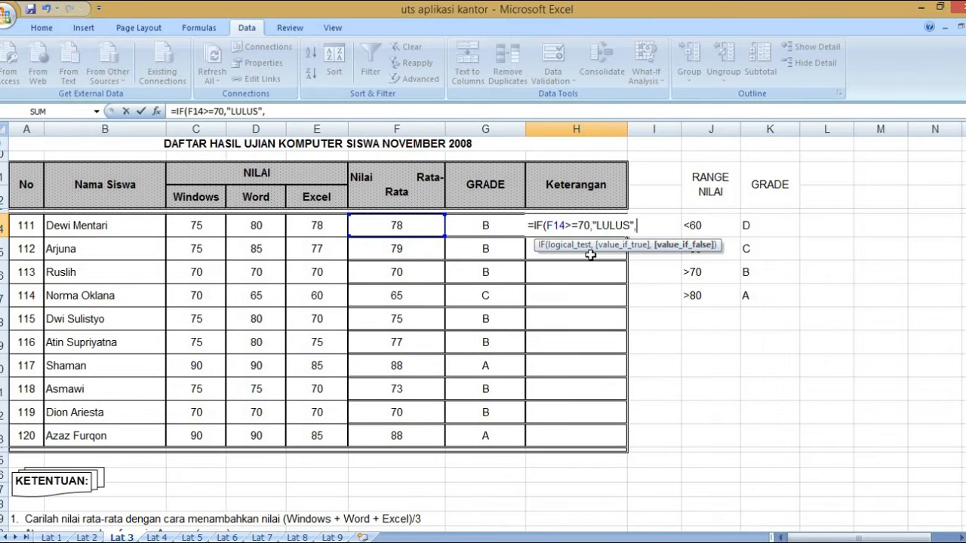
Complete the H14 formula with the nested condition IF(F14<=70,"TIDAK LULUS")) and fill it down to H23.
type("I")
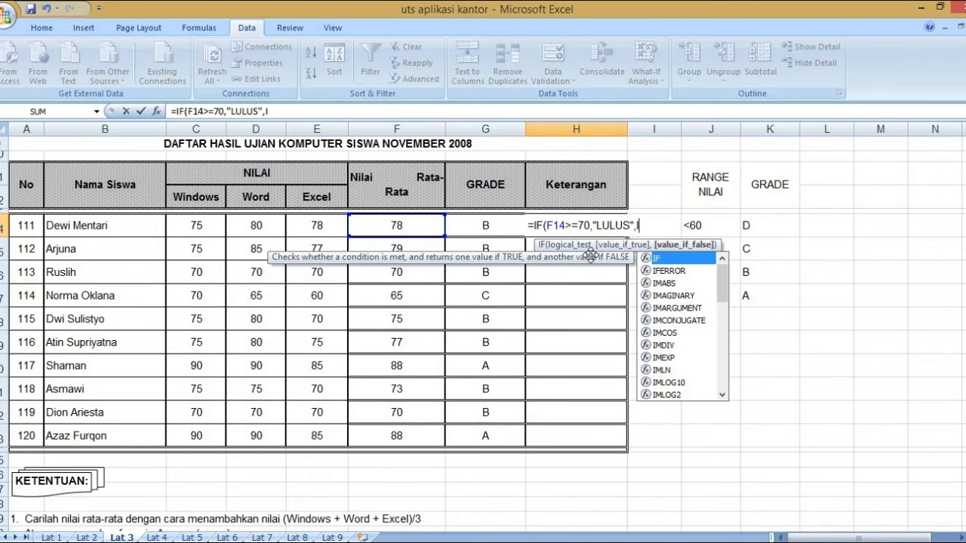
type("F(")
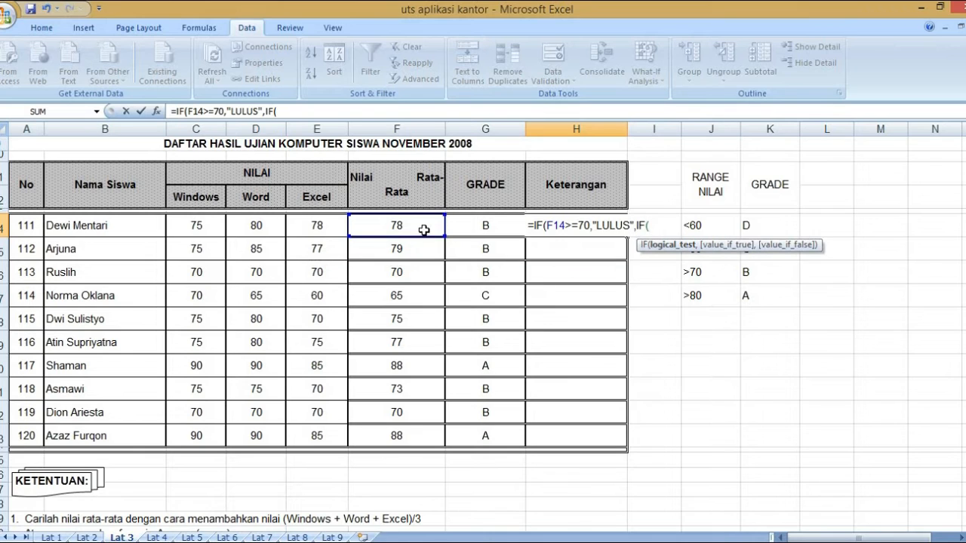
left_click(424, 230)
type("<=")
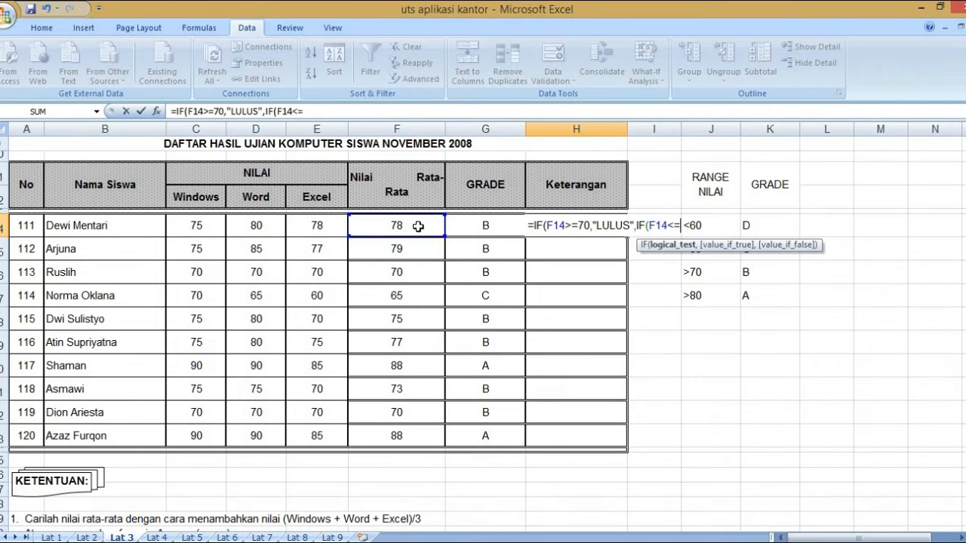
type("70")
type(",\"TIDAK LU")
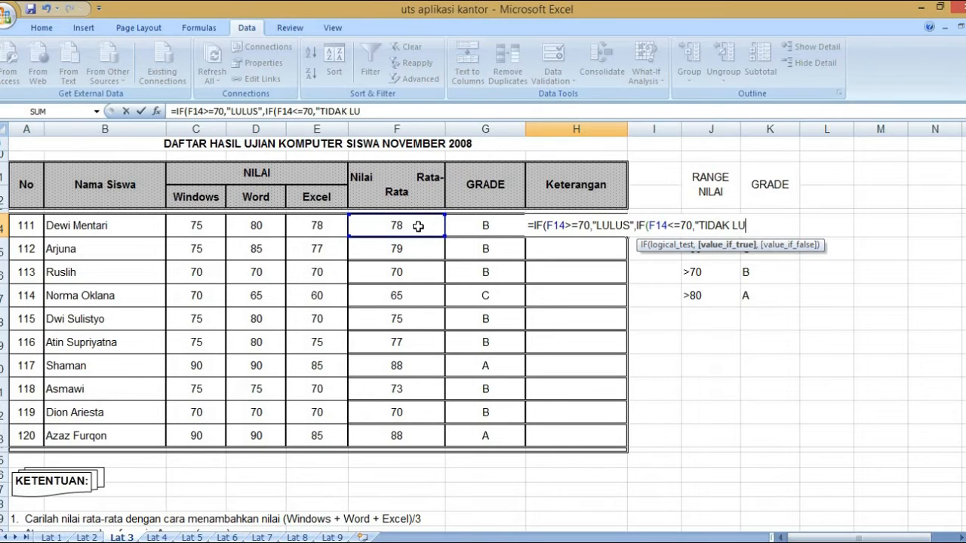
type("LUS\")))")
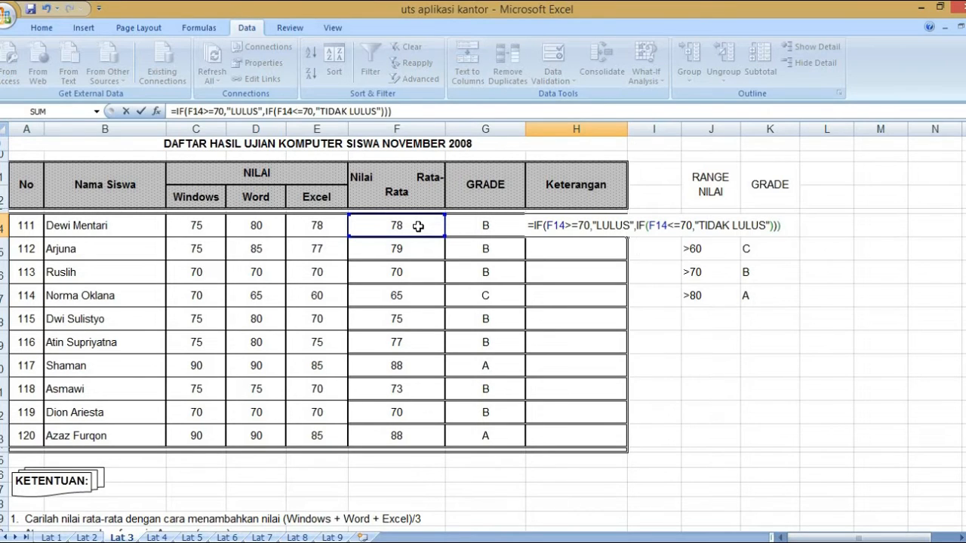
key("Return")
left_click(568, 222)
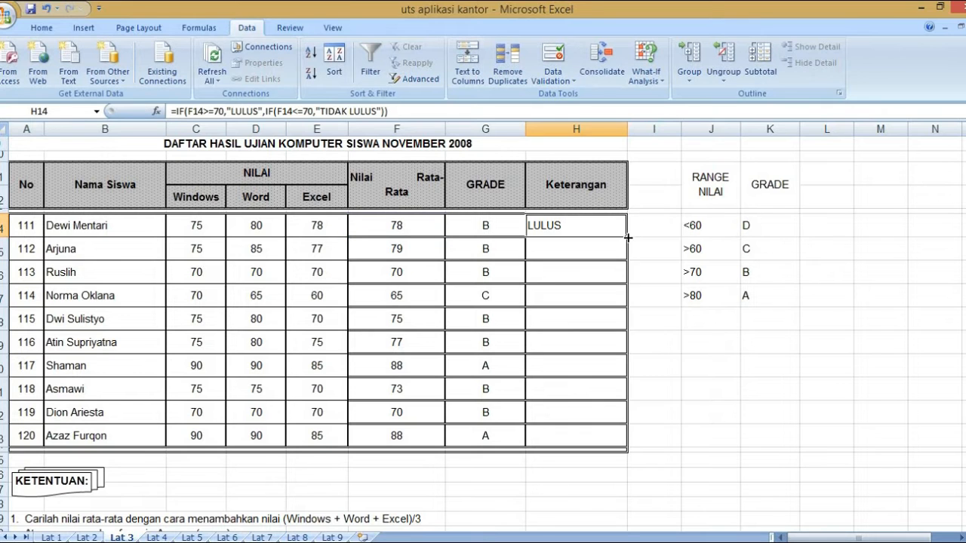
left_click_drag(625, 237, 609, 442)
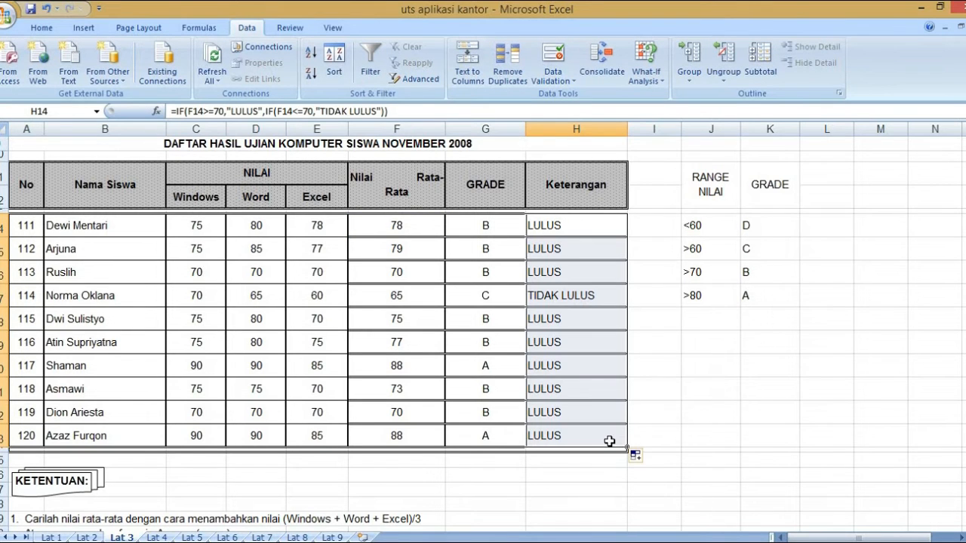
Sort the student data in B14:H23 by Column B on Values, in A to Z order.
left_click_drag(965, 393, 965, 395)
left_click_drag(125, 252, 562, 469)
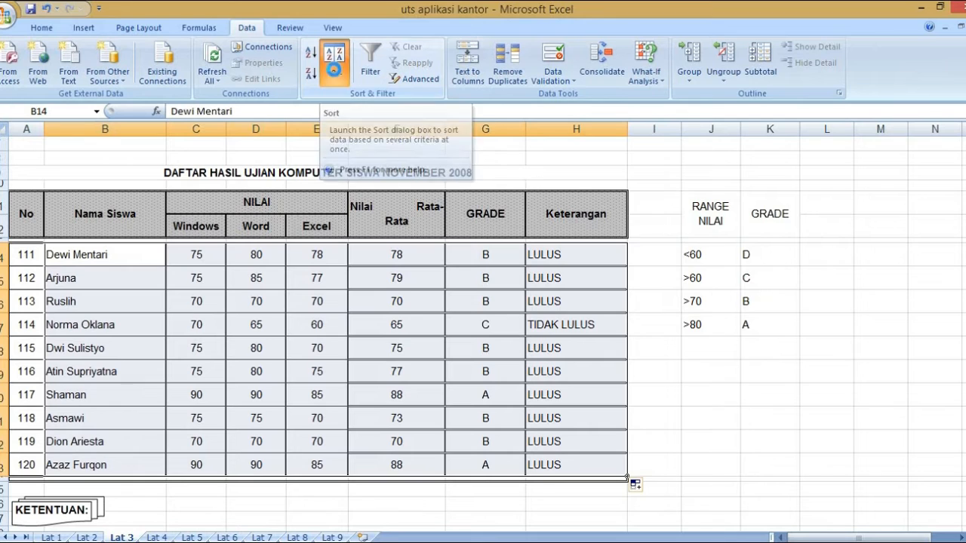
left_click(337, 74)
left_click(404, 253)
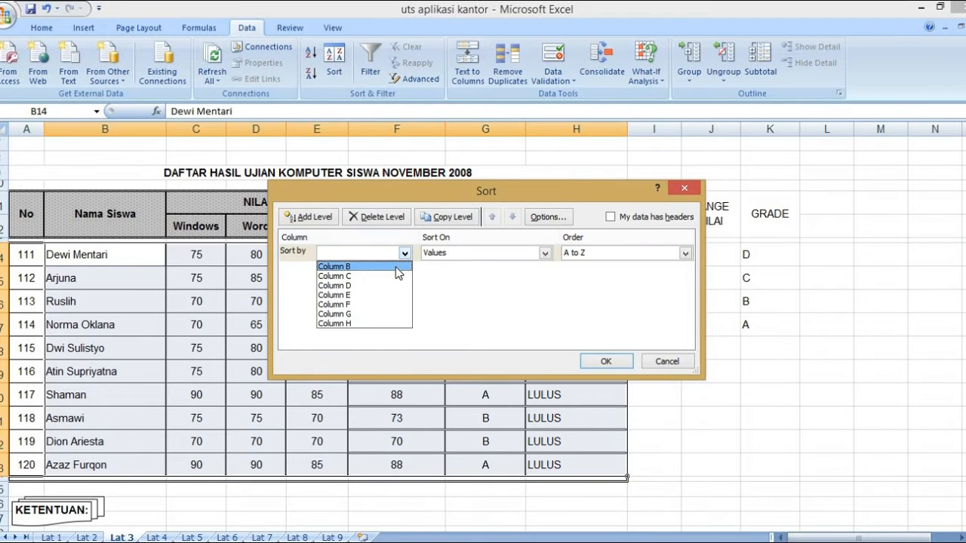
left_click(395, 264)
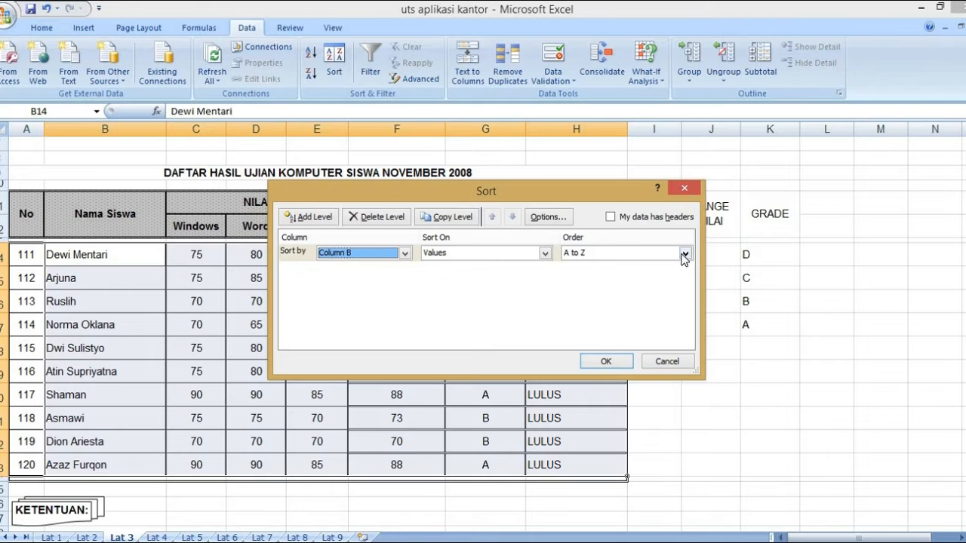
left_click(605, 362)
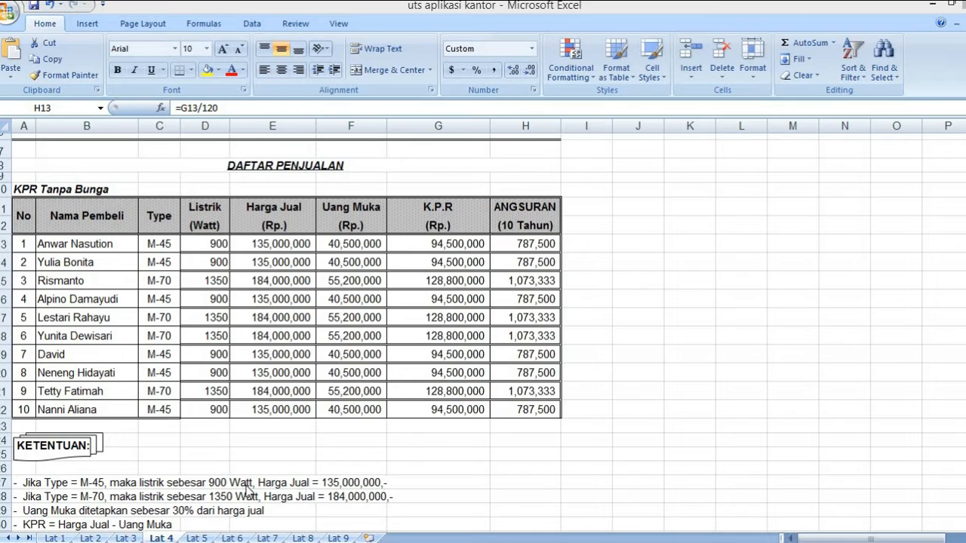
On Lat 4, examine the row 13 formulas for Listrik, Harga Jual, Uang Muka, K.P.R and ANGSURAN.
left_click(206, 240)
left_click(208, 245)
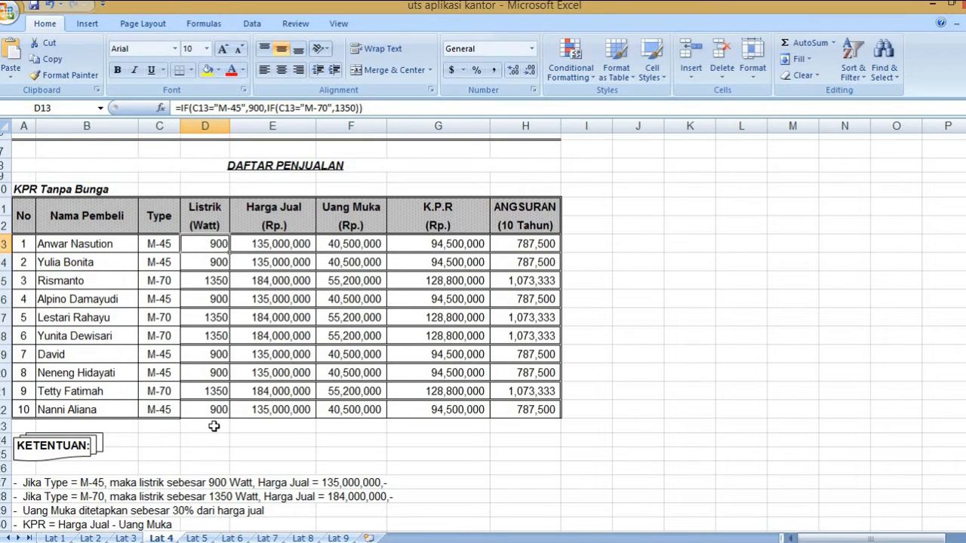
left_click(288, 244)
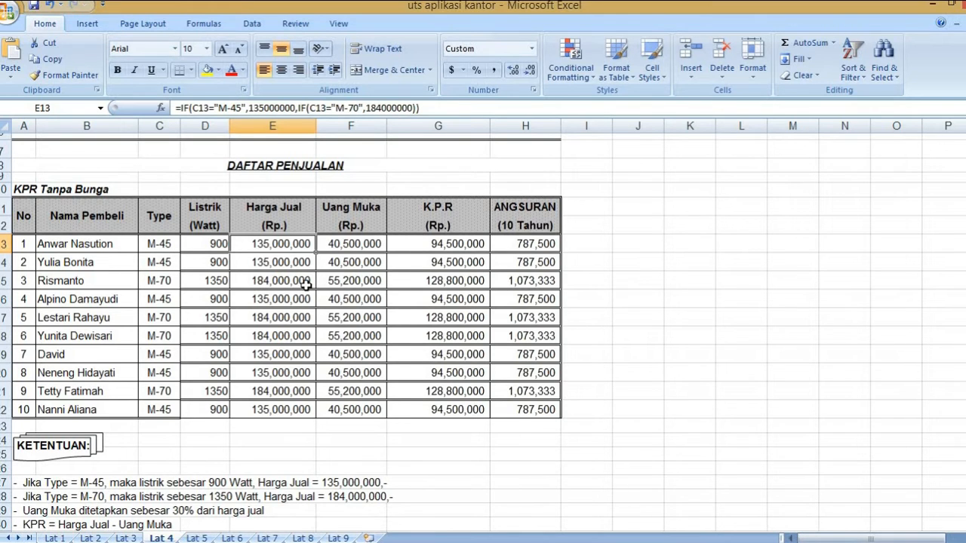
left_click(352, 244)
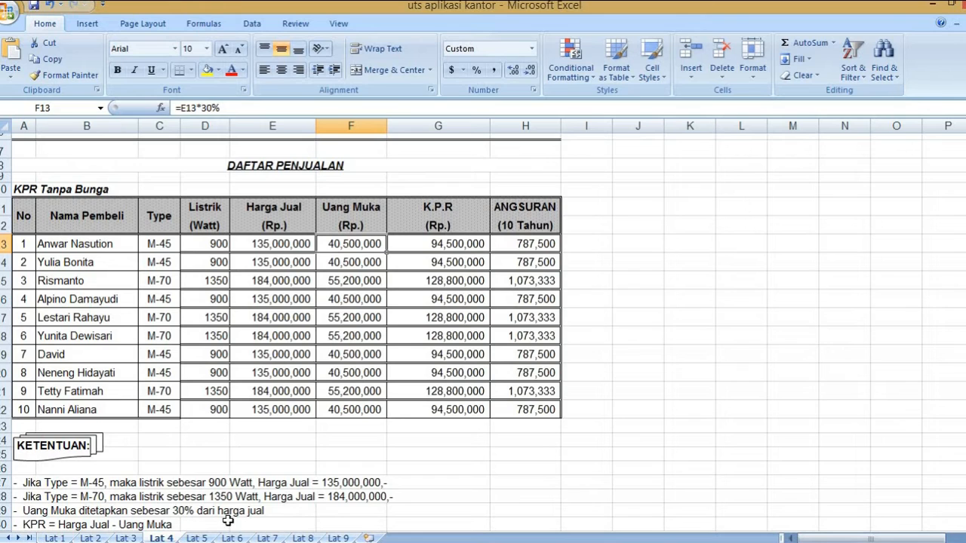
left_click(425, 246)
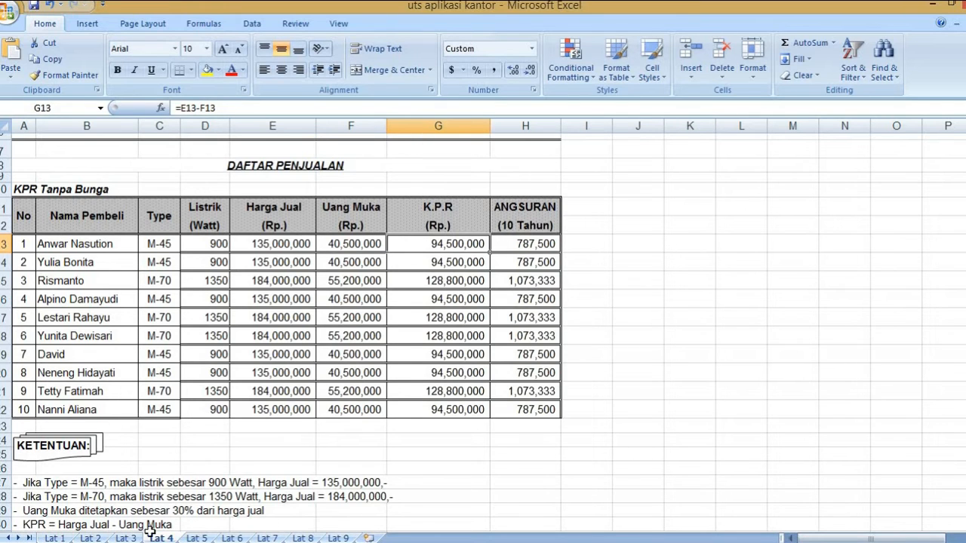
left_click(346, 243)
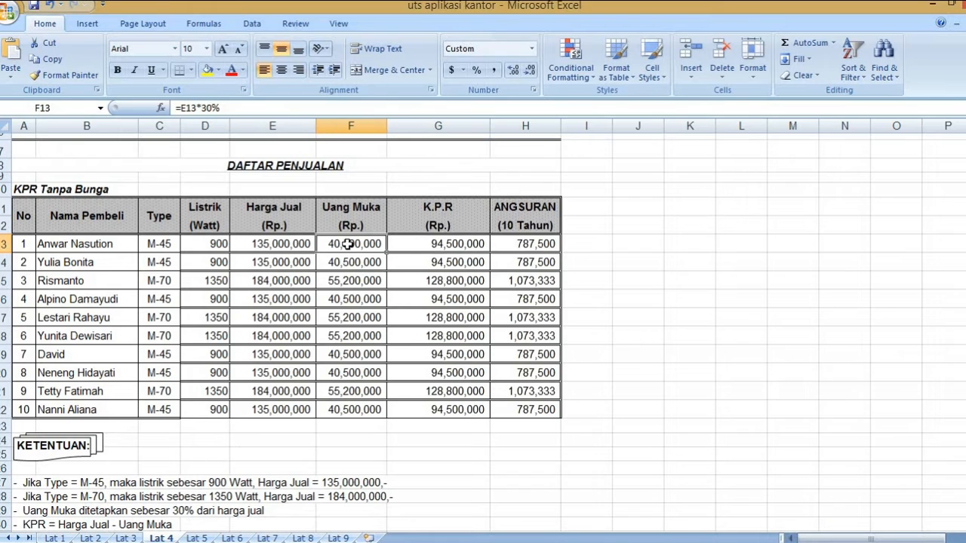
left_click(437, 246)
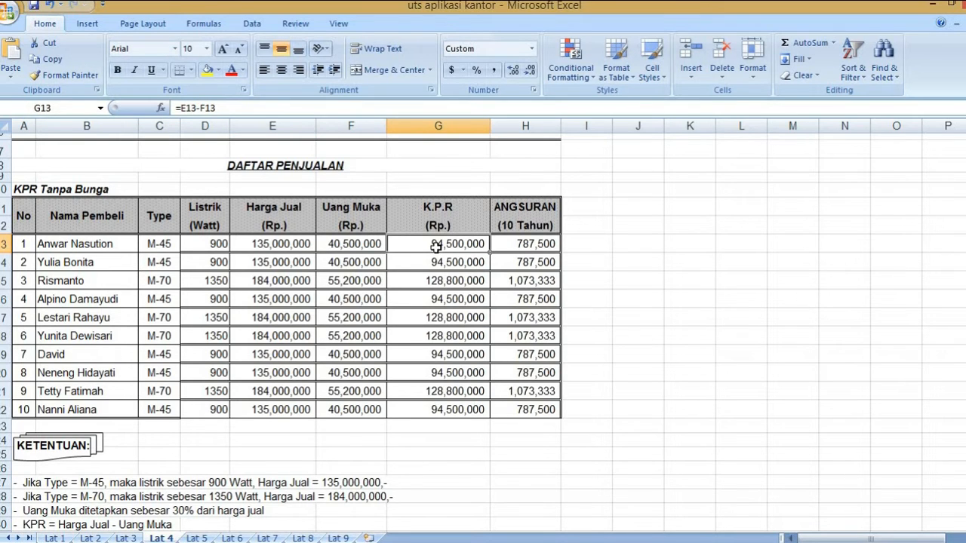
left_click(510, 245)
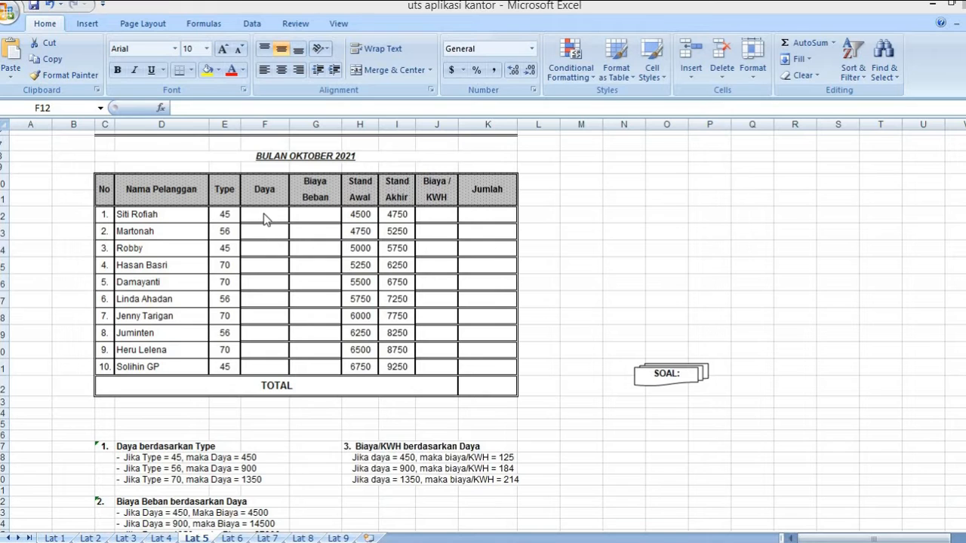
Begin the Daya formula in F12 with =IF(E12:E21=45,450,IF(E12:E21=56,900, following the rules for Daya by Type.
left_click(266, 218)
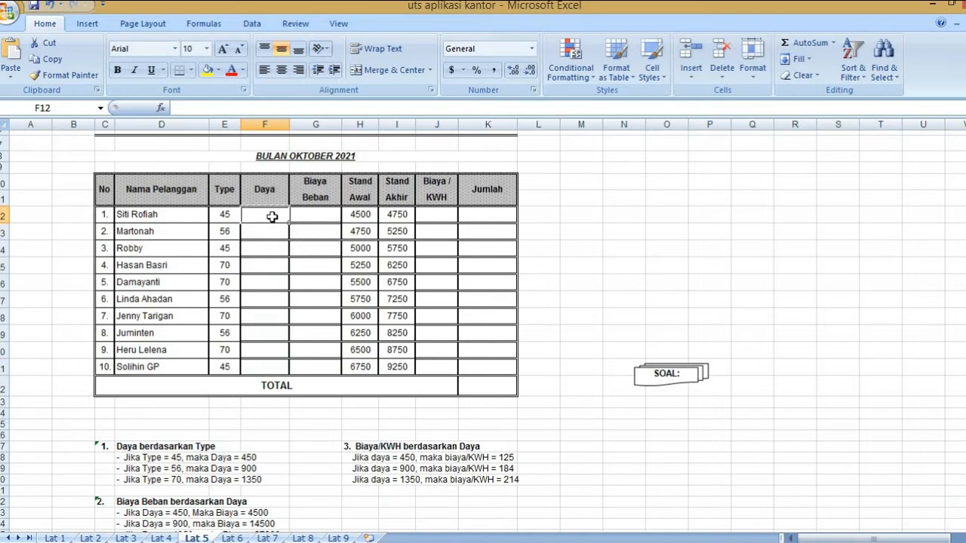
type("=IF(")
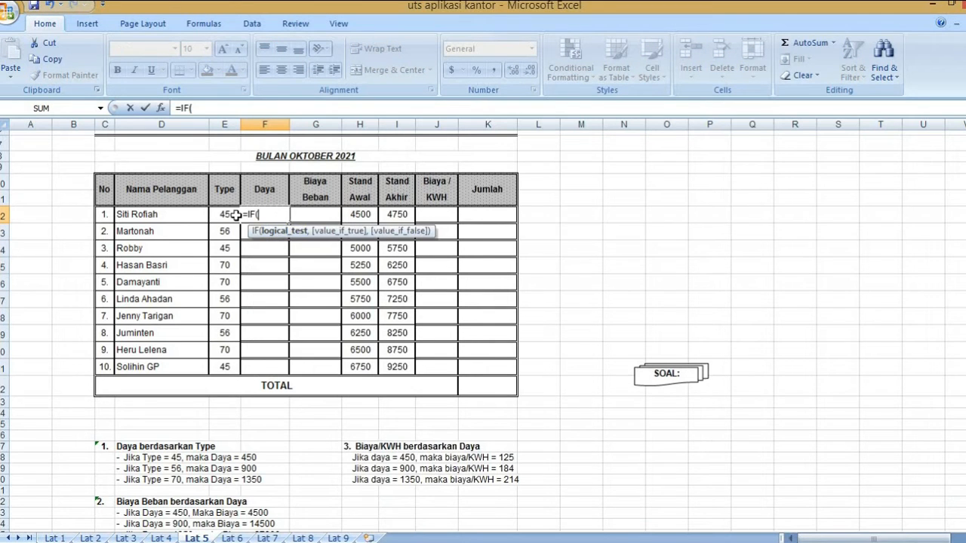
left_click_drag(231, 215, 227, 369)
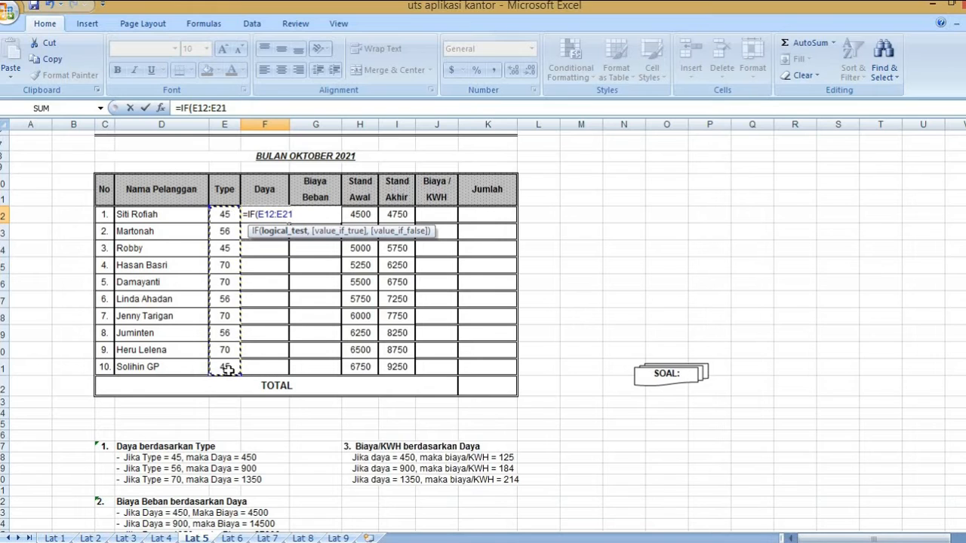
type("=")
type("45,")
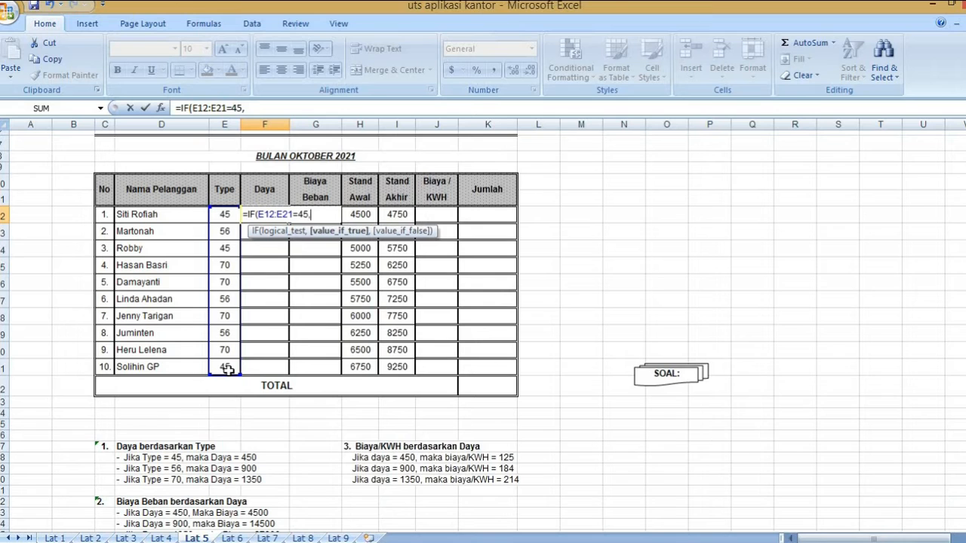
type("450,IF(")
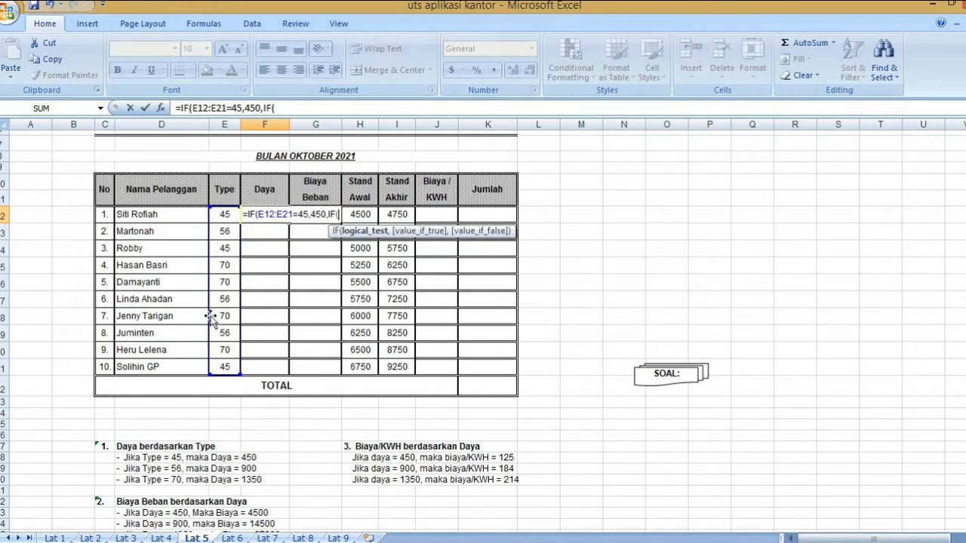
left_click_drag(224, 214, 231, 367)
type("=")
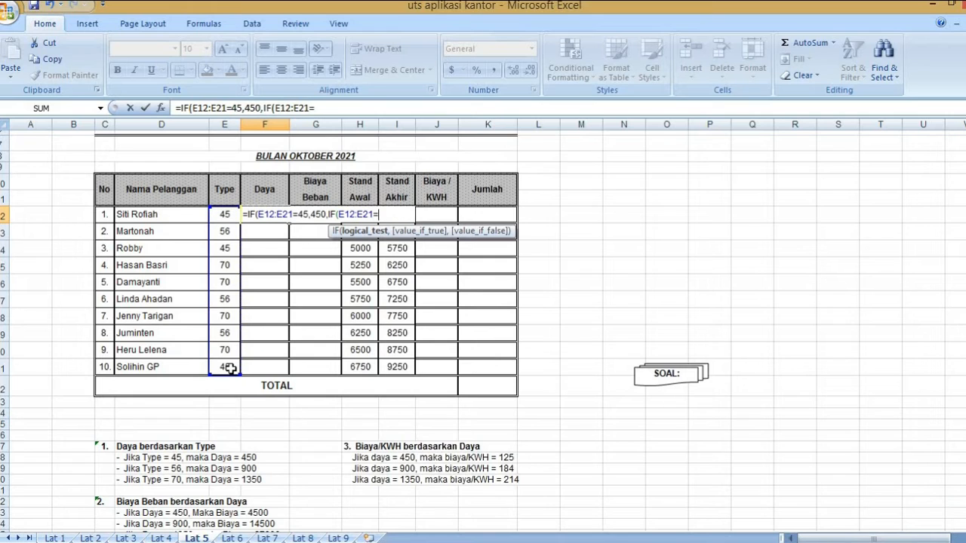
type("56,900")
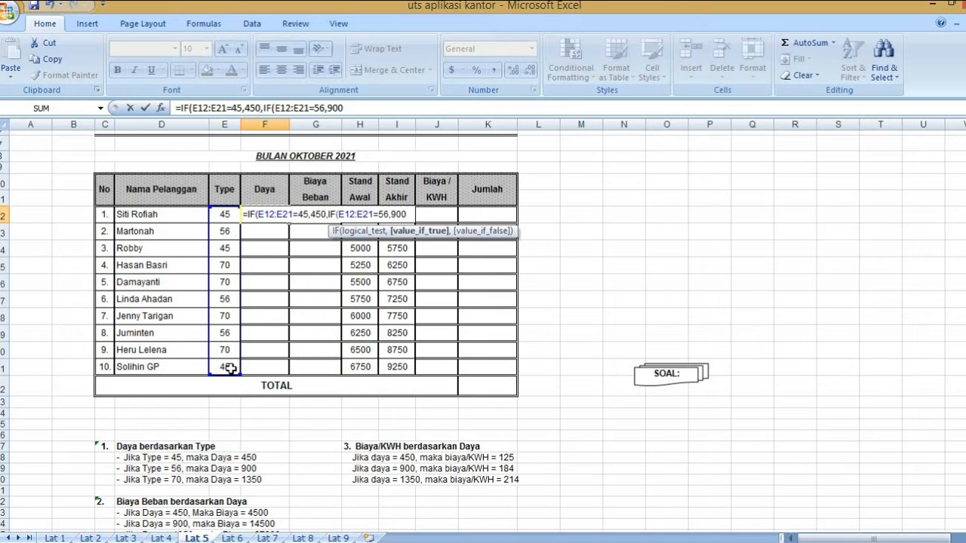
Complete the F12 formula with the nested condition IF(E12:E21=70,1350))) and fill it down to F21.
type(",IF")
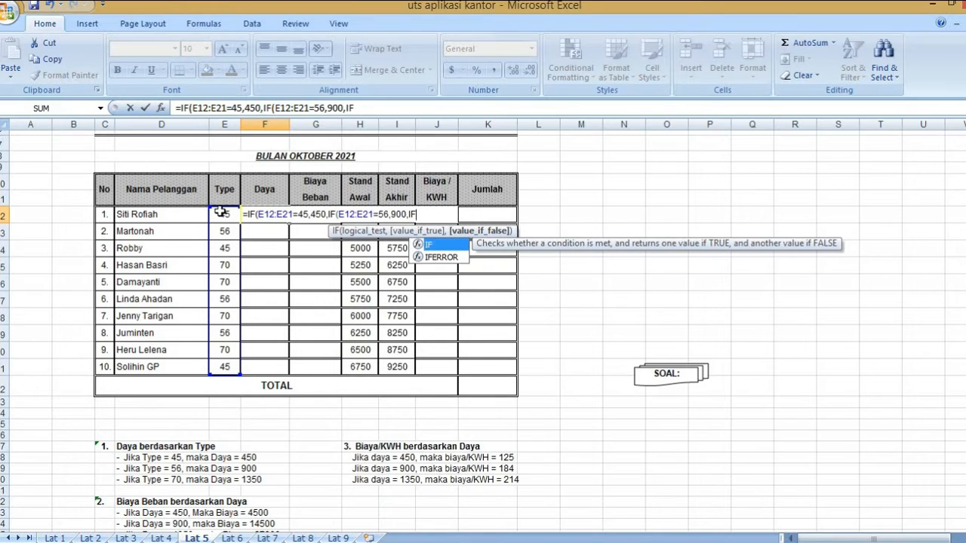
key("Return")
left_click(494, 323)
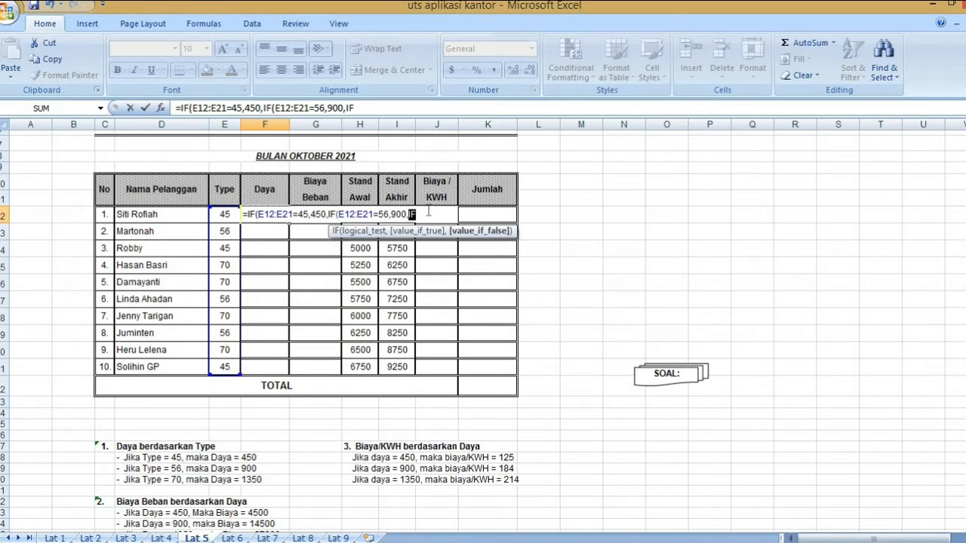
left_click(421, 215)
type("(")
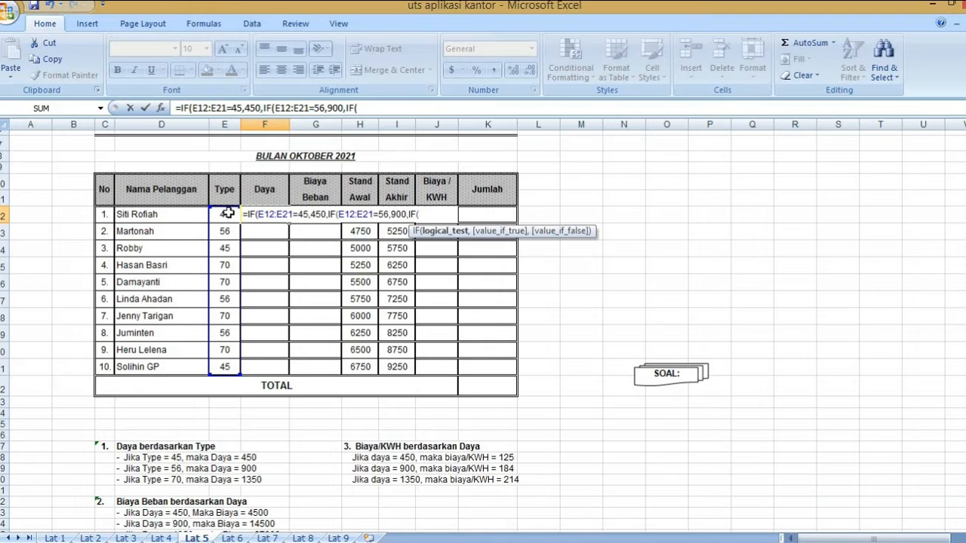
left_click_drag(227, 215, 228, 367)
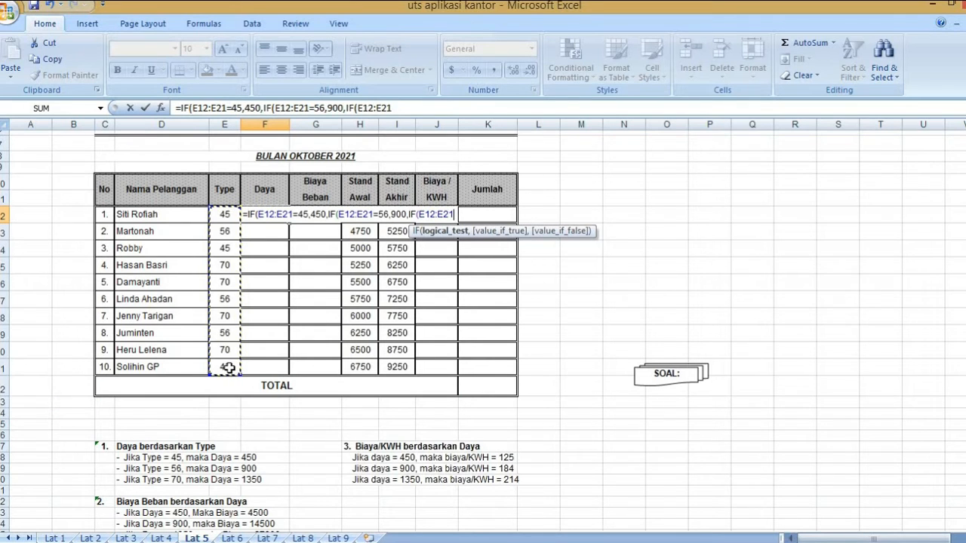
type("=70")
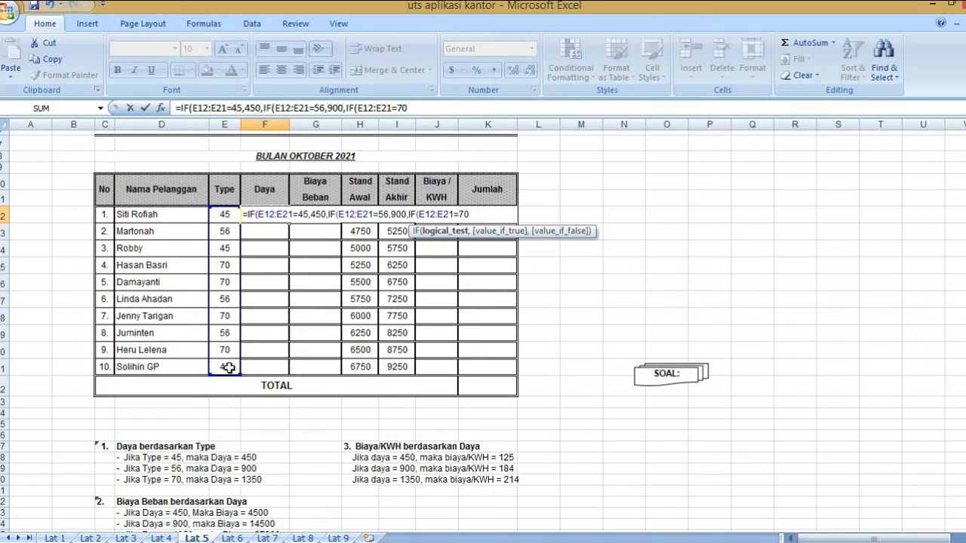
type(",1350")
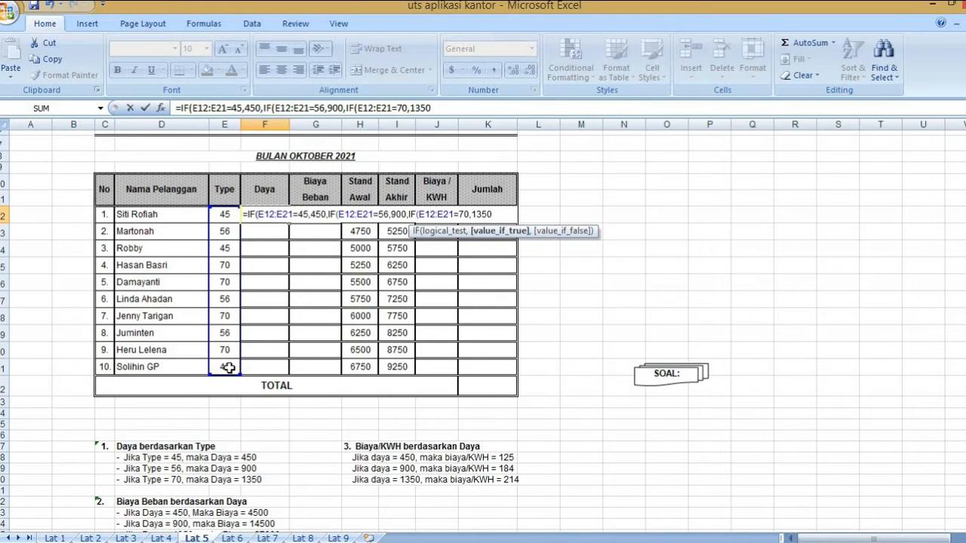
type(")))")
key("Return")
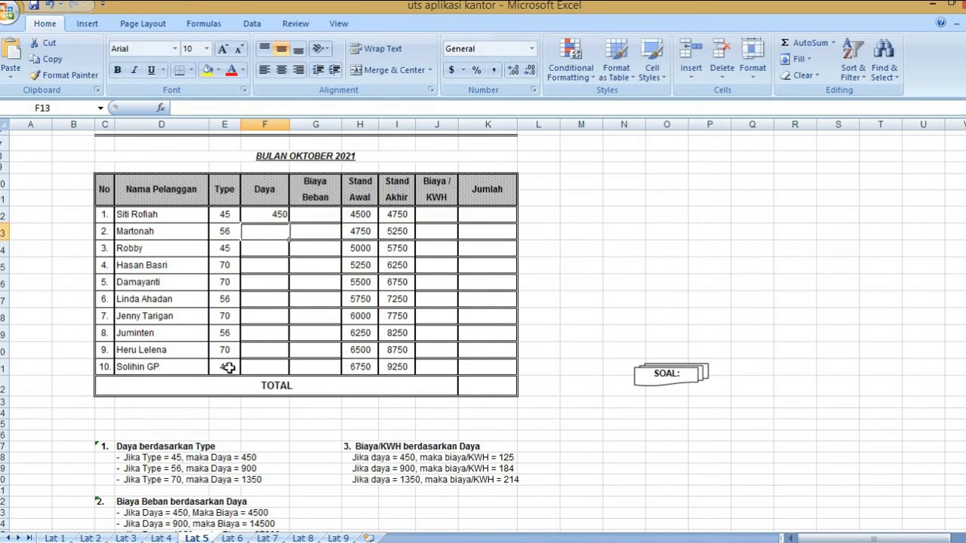
left_click(280, 217)
left_click_drag(287, 247, 286, 368)
Begin the Biaya Beban formula in G12 with =IF(F12:F21=450,4500,IF(F12:F21=900,14500,IF, following the rules for Biaya Beban by Daya.
left_click(328, 215)
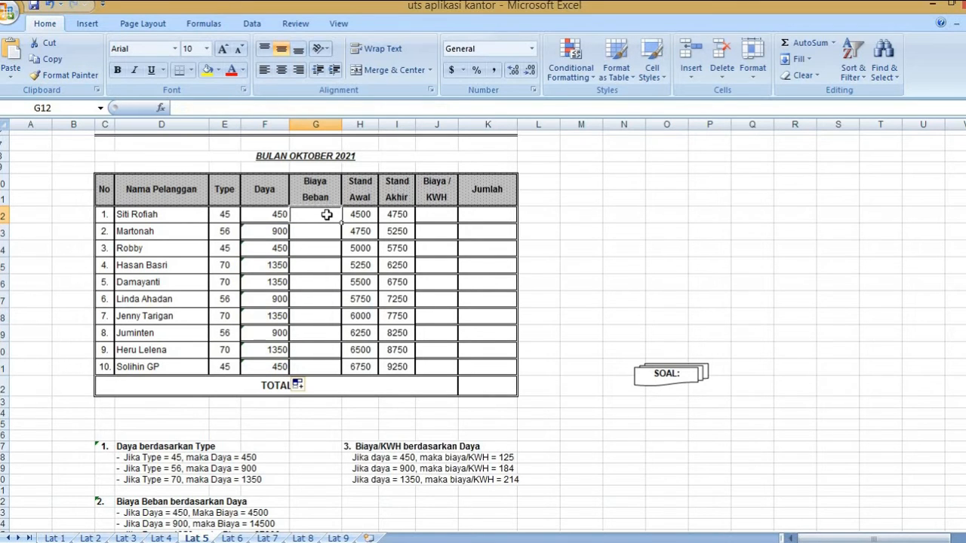
type("=I")
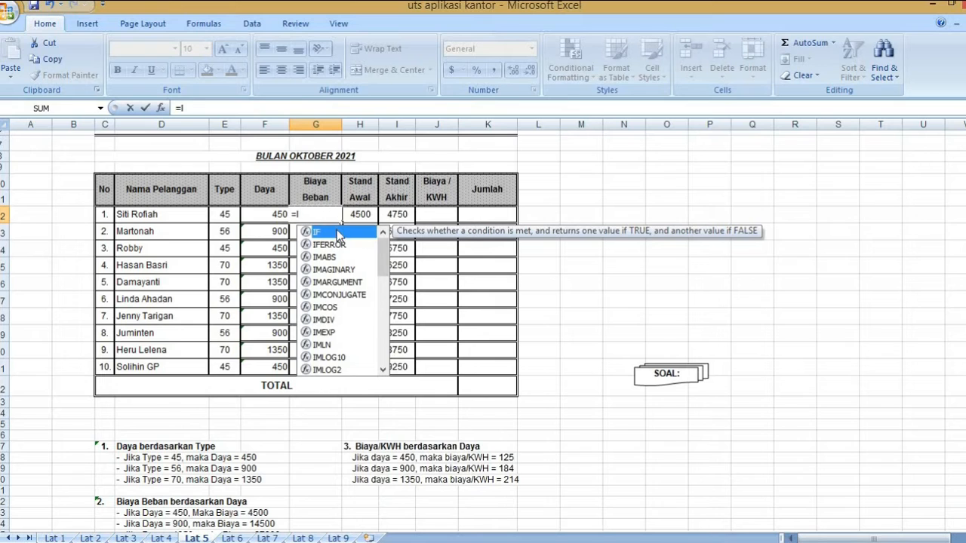
double_click(340, 231)
left_click_drag(279, 215, 273, 366)
type("=")
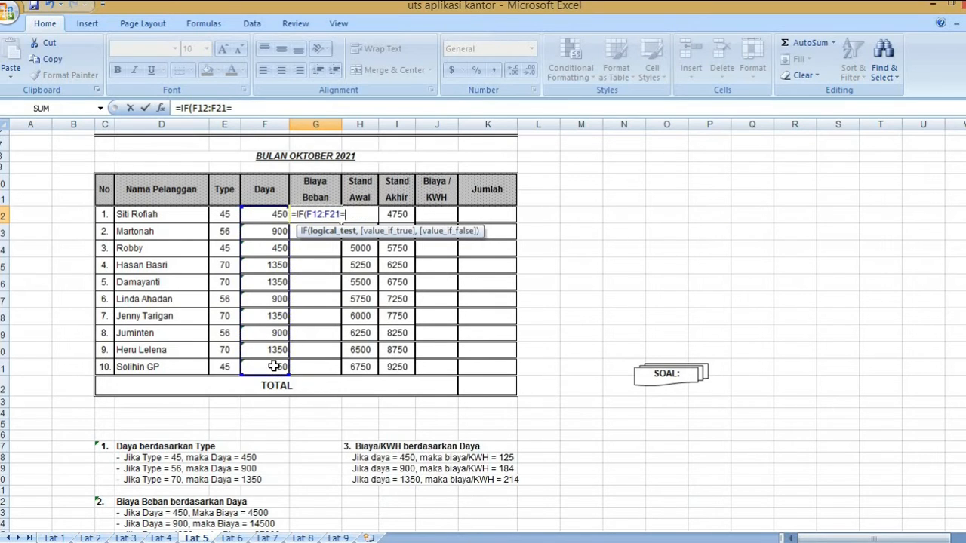
type("450,4500")
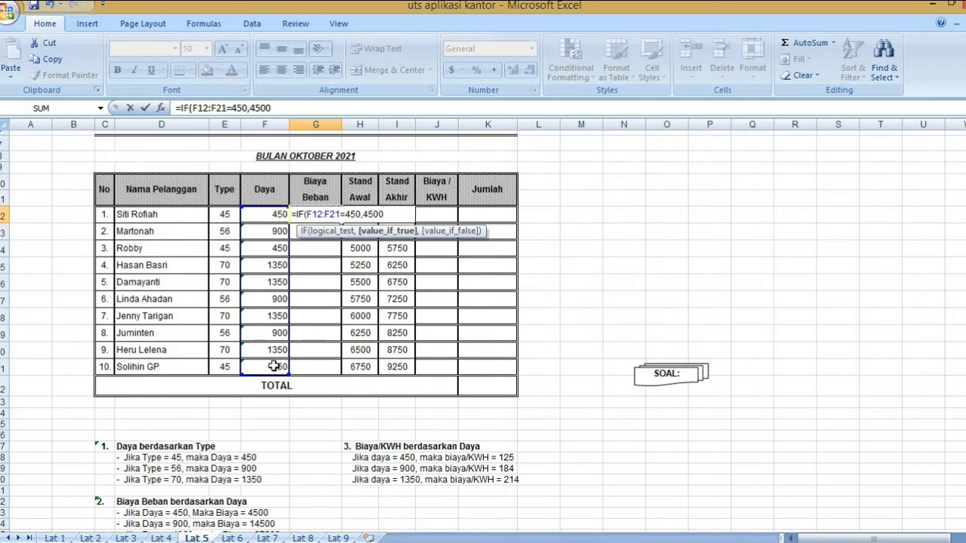
type(",IF(")
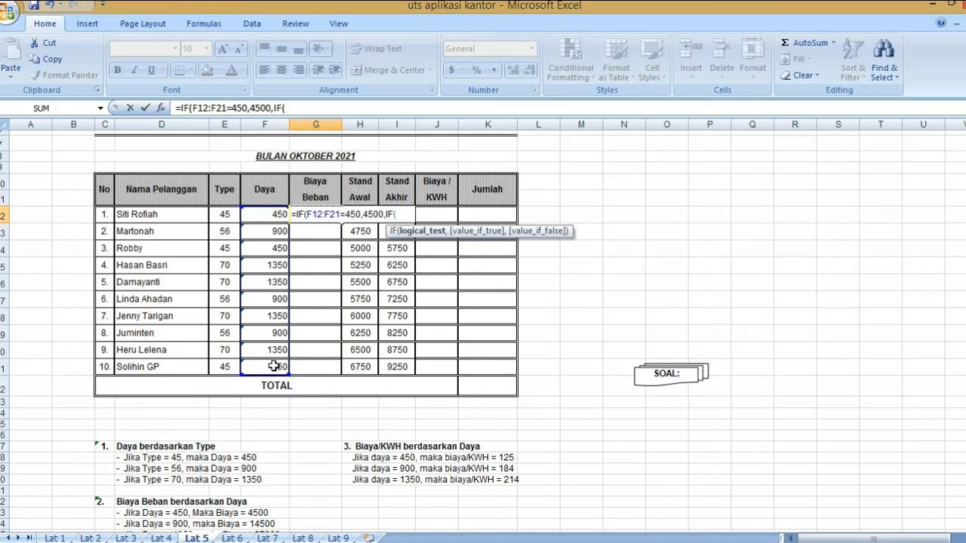
left_click_drag(270, 215, 276, 366)
type("=")
type("90")
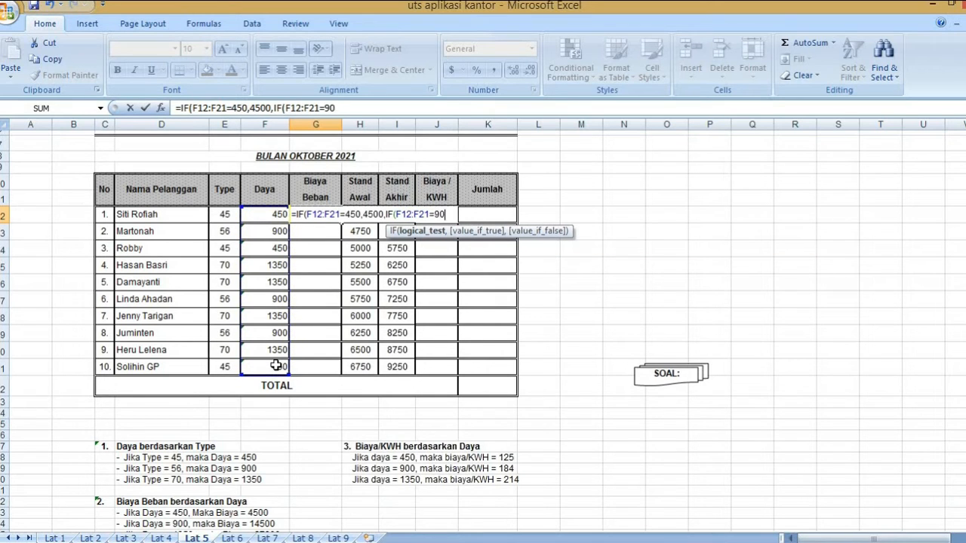
type("0,14500,IF")
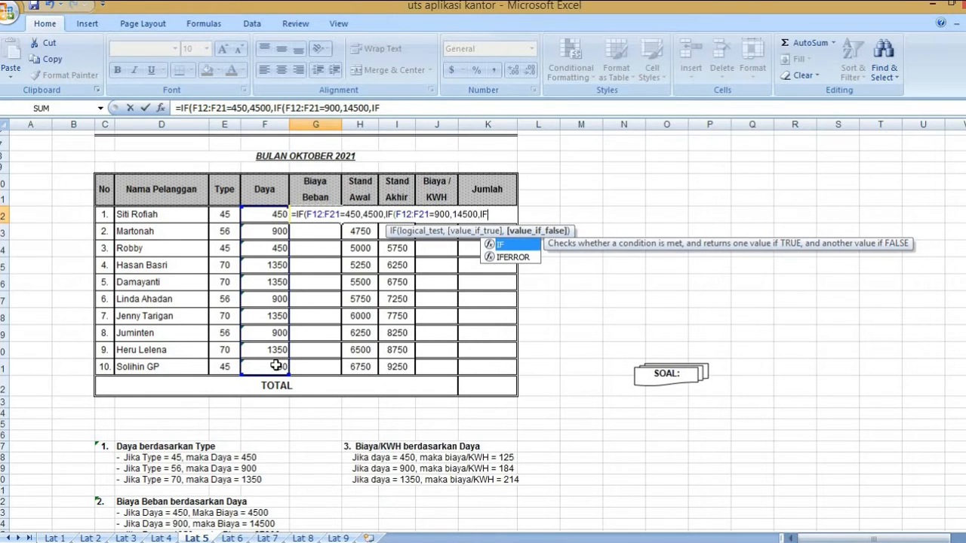
Complete the last nested condition of the G12 formula with (F12:F21=1350,27800))) and fill it down to G21.
type("(")
left_click_drag(273, 219, 276, 366)
type("=")
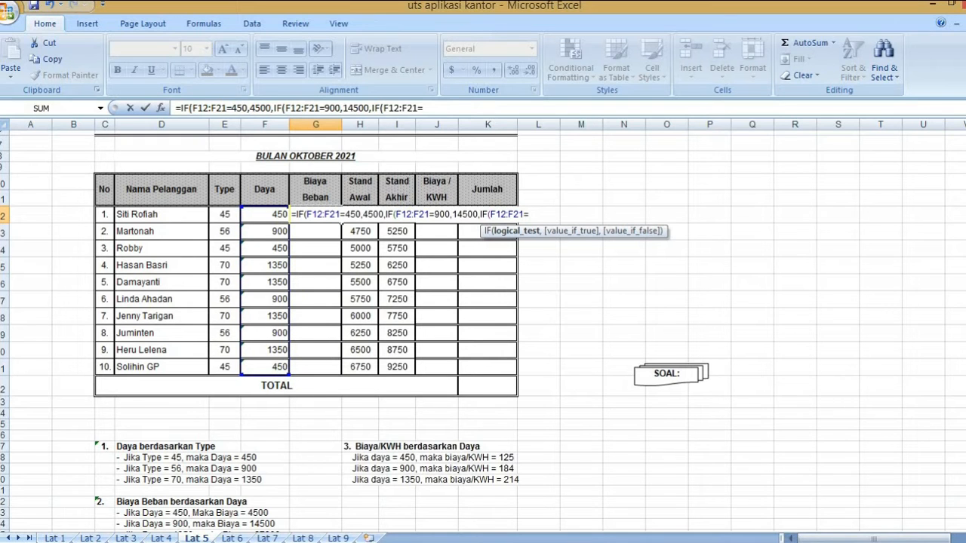
left_click_drag(965, 302, 965, 311)
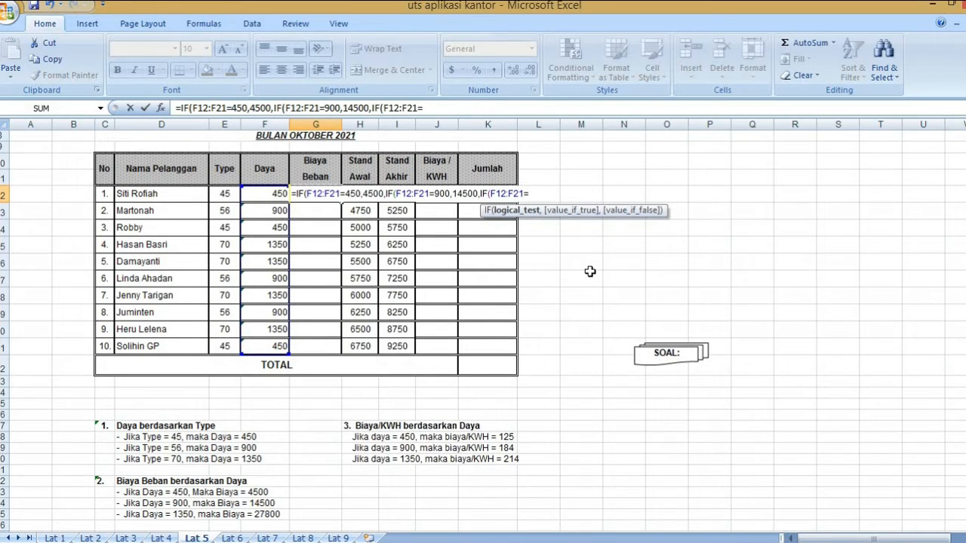
type("1350,")
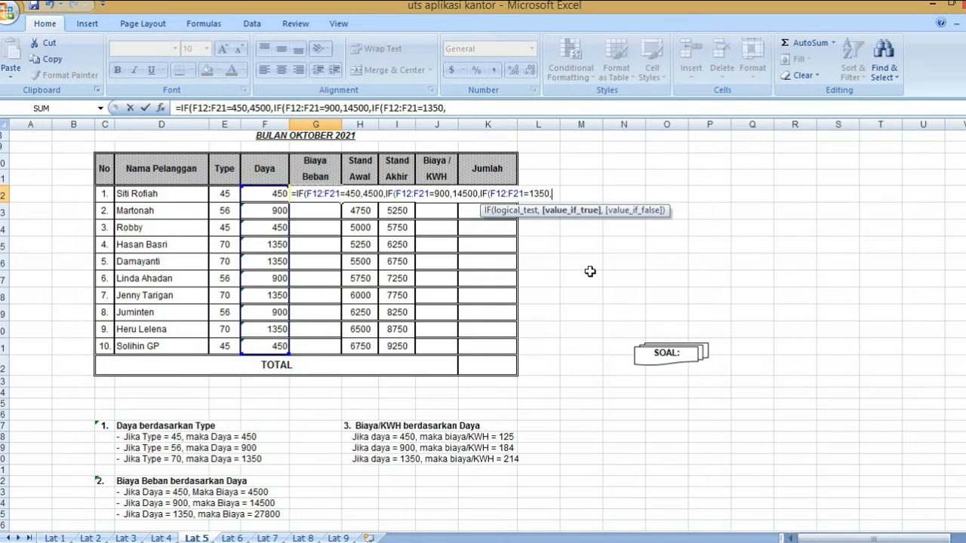
type("27800)))")
key("Return")
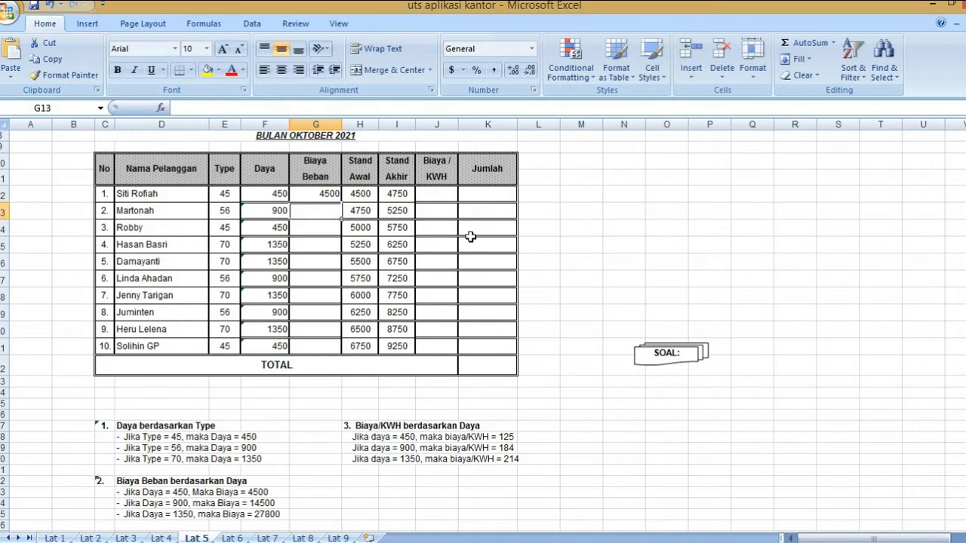
left_click(319, 194)
left_click_drag(341, 202, 345, 350)
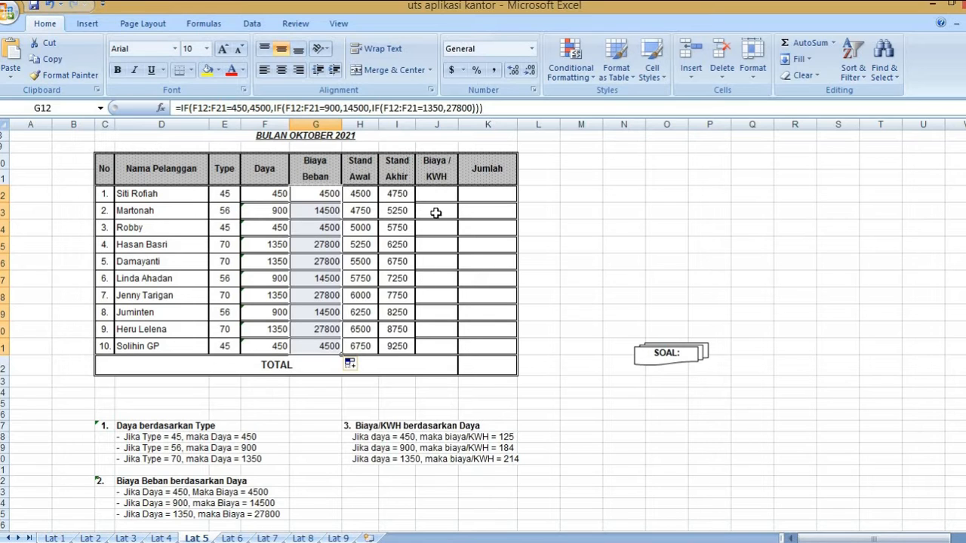
Begin the Biaya/KWH formula in J12 with =IF(F12:F21=450,125,IF(F12:F21=900,184,IF(, following the rules for Biaya/KWH by Daya.
left_click(447, 193)
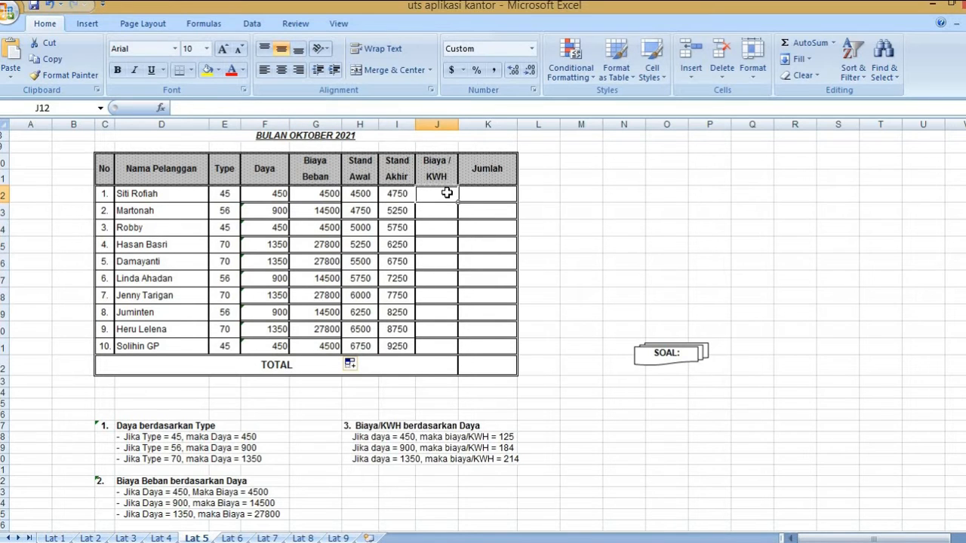
type("=IF(")
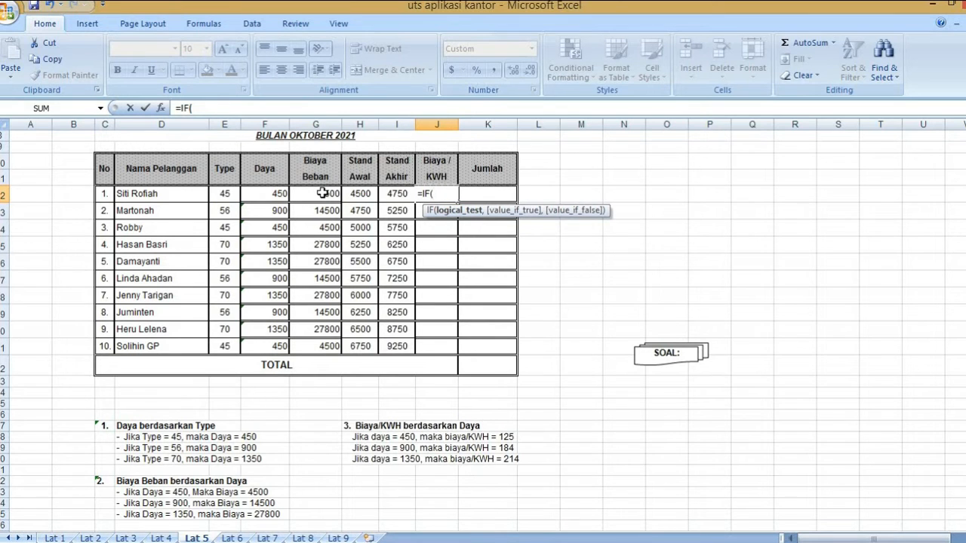
left_click_drag(278, 194, 272, 344)
type("=")
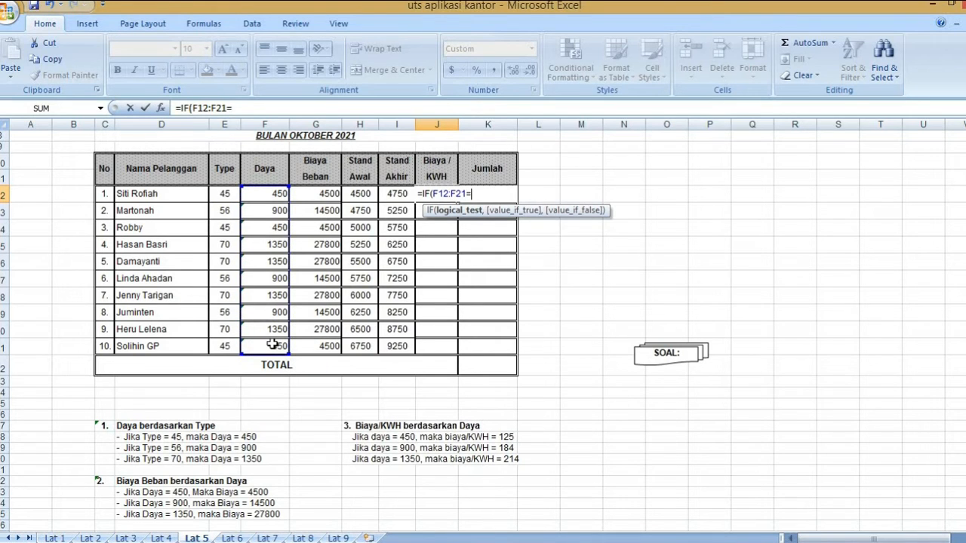
type("450,")
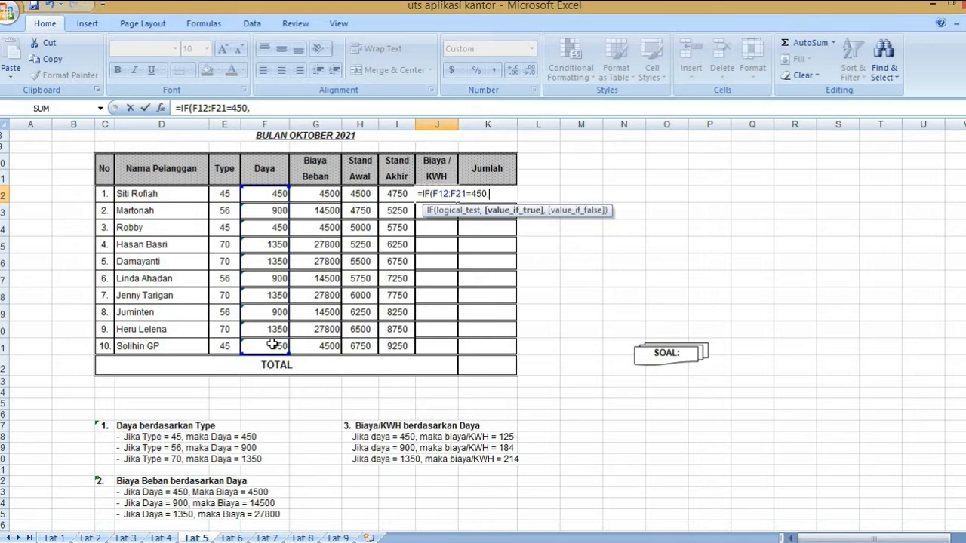
type("125,IF(")
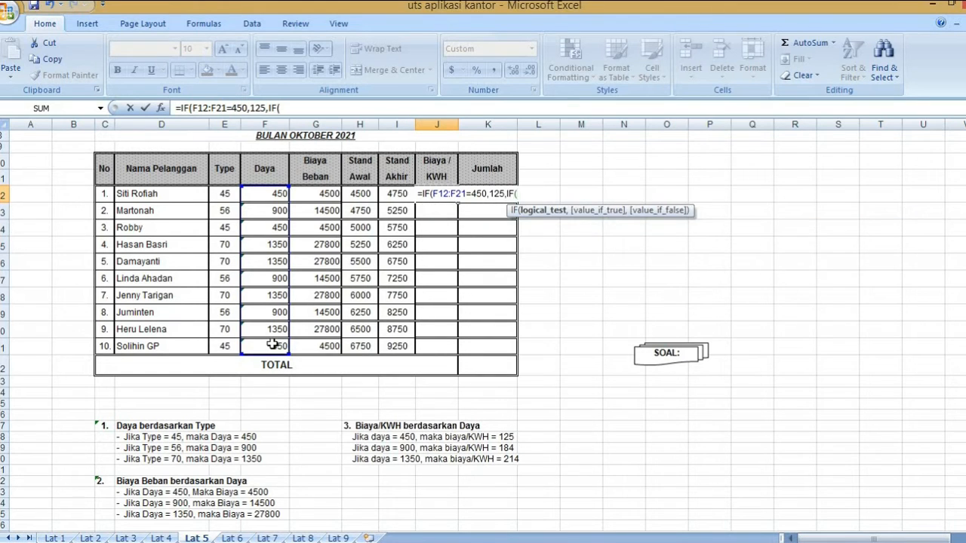
left_click_drag(278, 193, 272, 345)
type("=9")
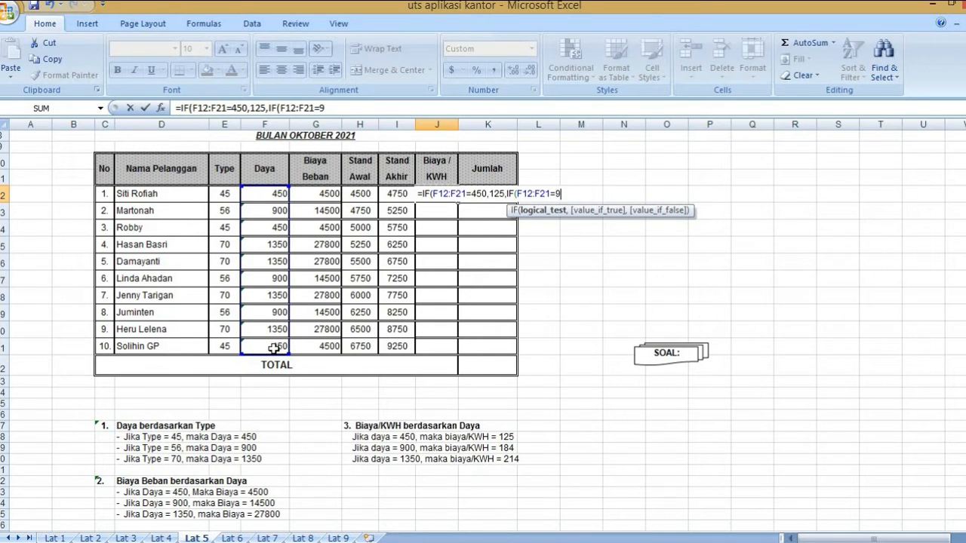
type("00,")
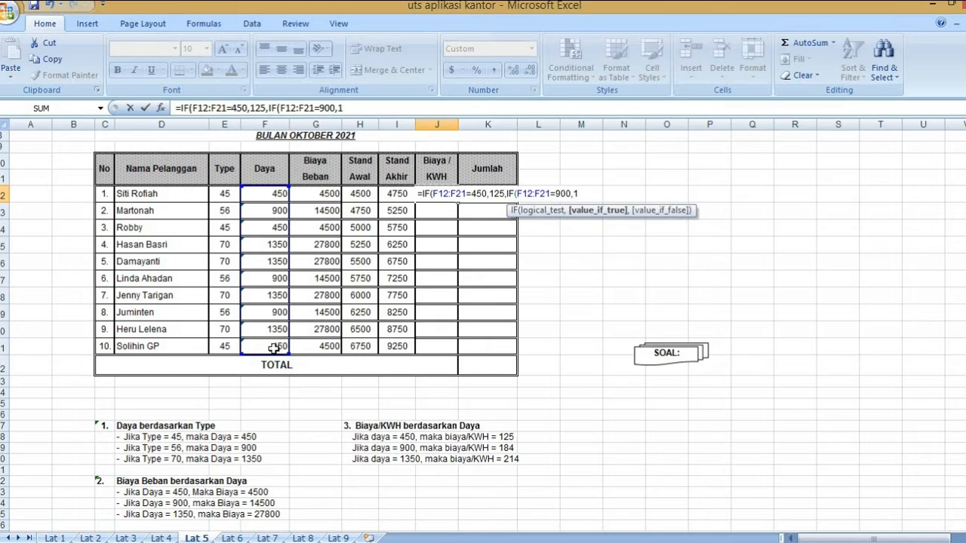
type("184,IF")
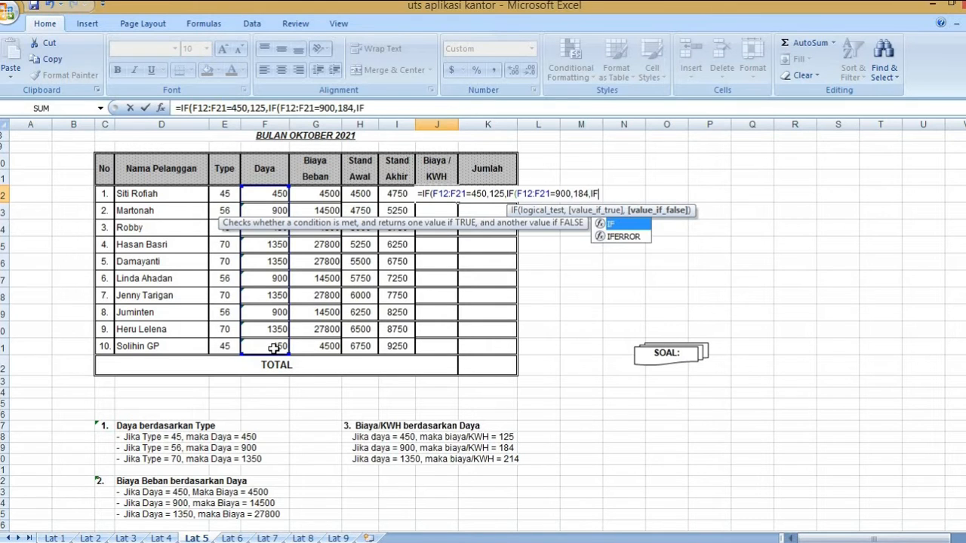
type("(")
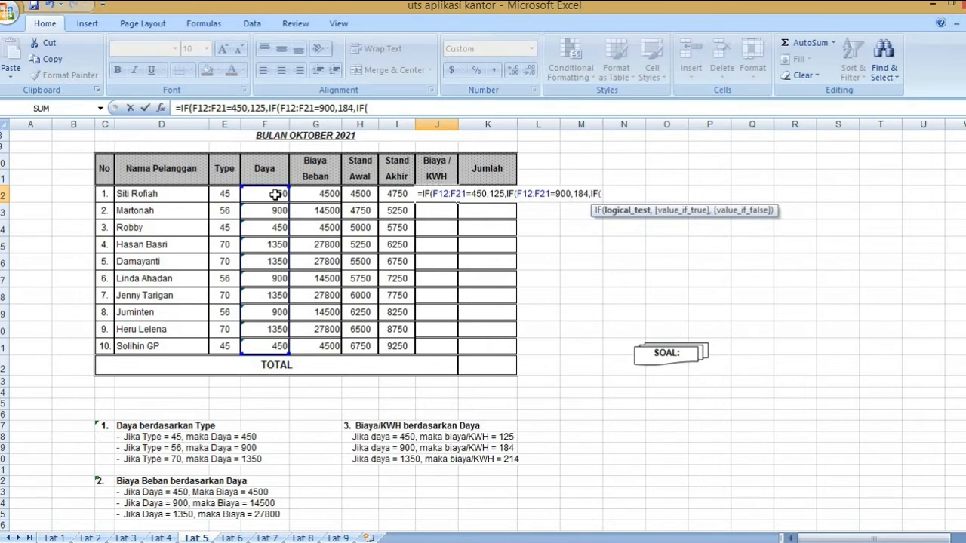
Complete the last nested condition of the J12 formula with F12:F21=1350,214))) and fill it down to J21.
left_click_drag(274, 193, 272, 345)
type("=")
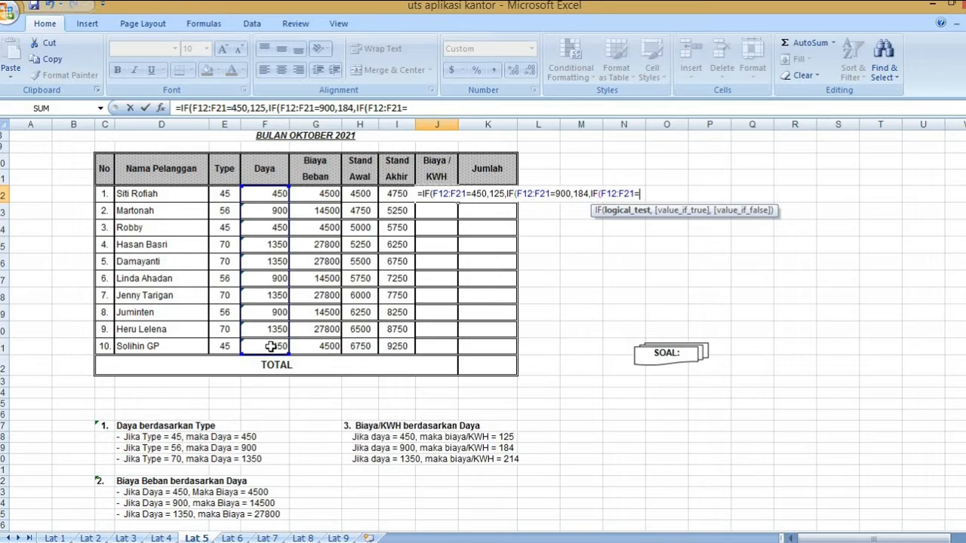
type("1350,")
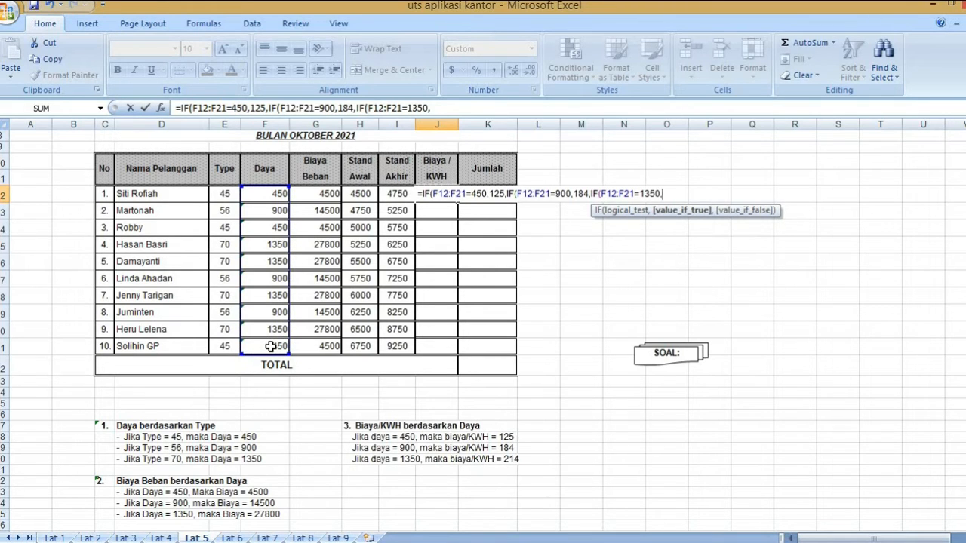
type("214)))")
key("Return")
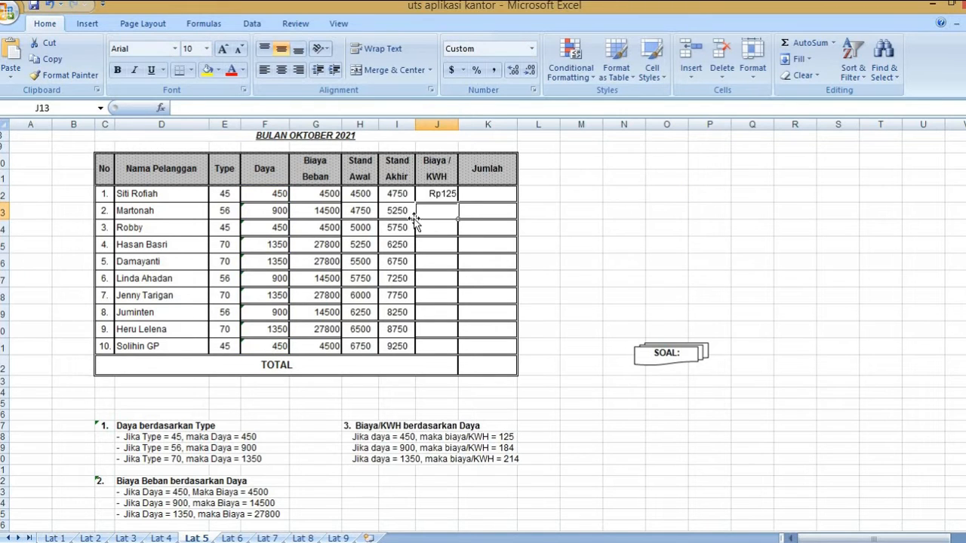
left_click(439, 194)
left_click_drag(456, 202, 446, 351)
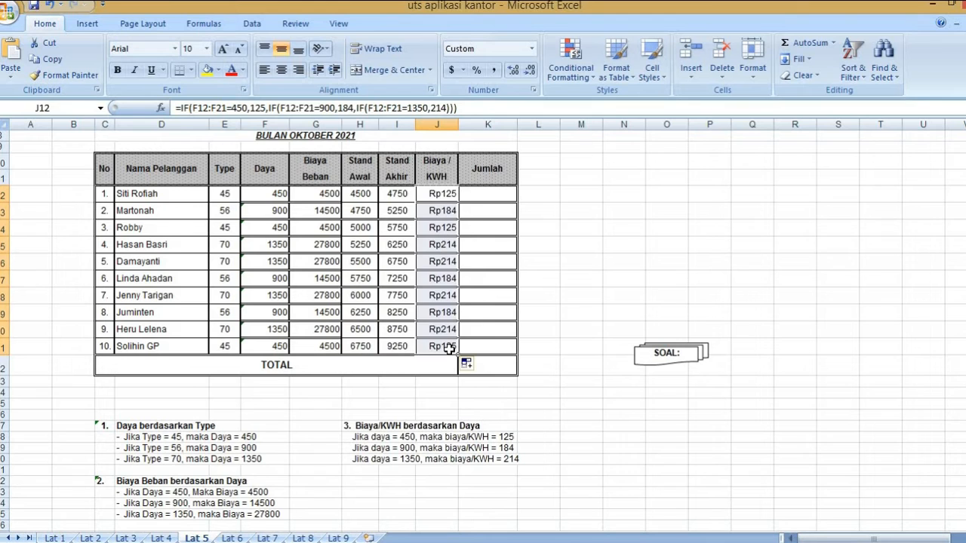
Calculate the first customer's Jumlah in K12 with a SUM of E12:J12 and fill the formula down to K21.
left_click(499, 196)
type("=")
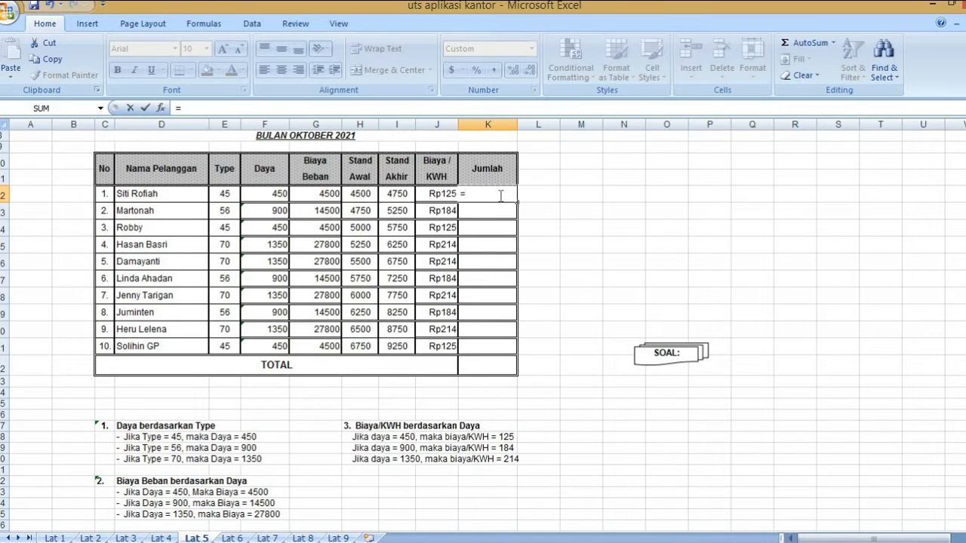
type("SU")
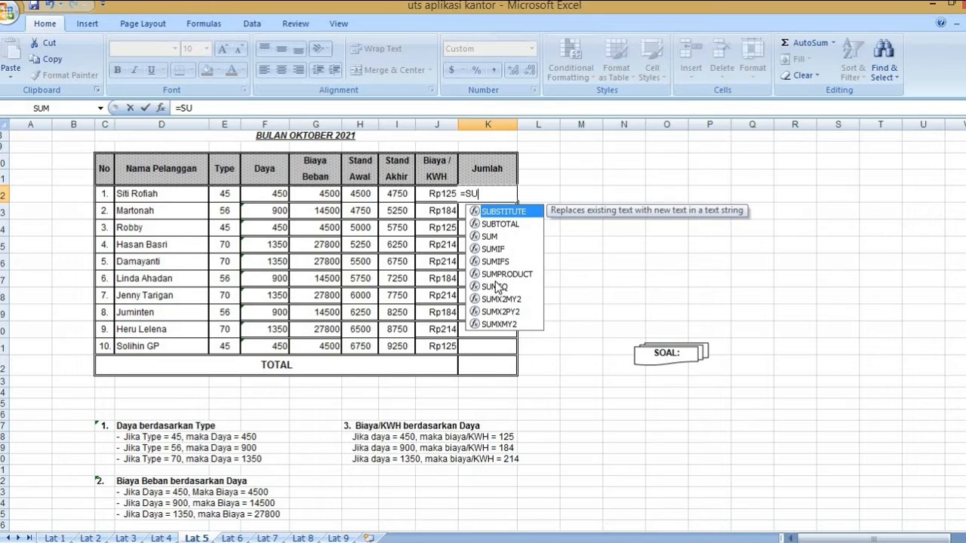
double_click(489, 236)
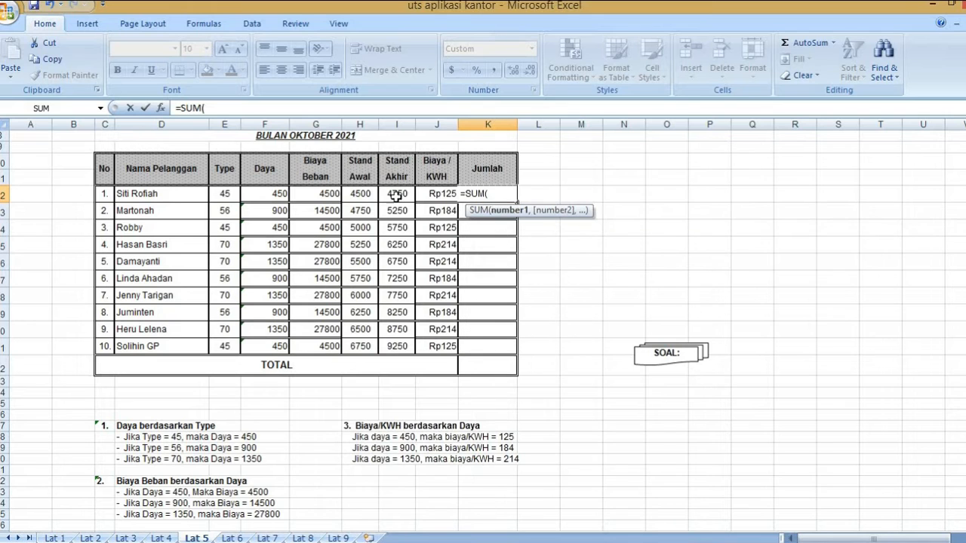
left_click_drag(224, 193, 435, 193)
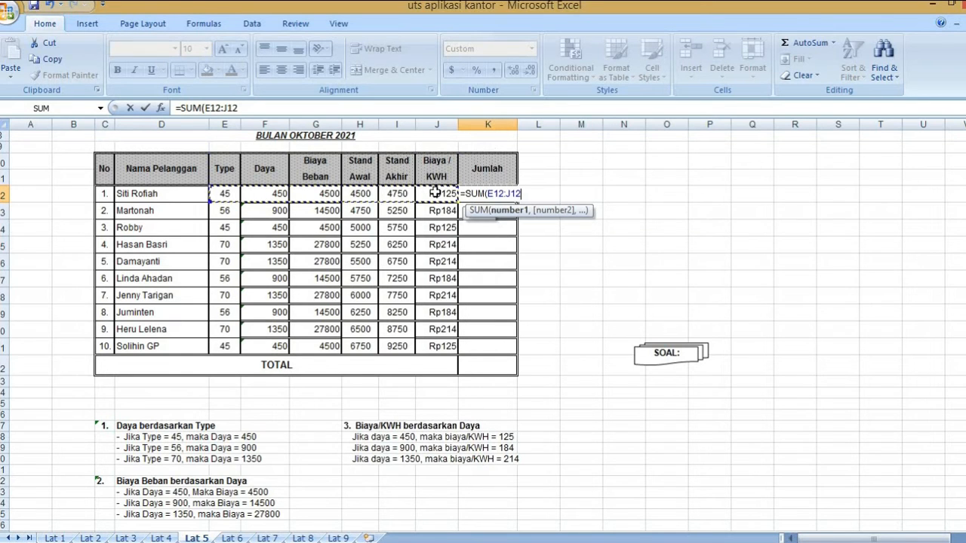
key("Return")
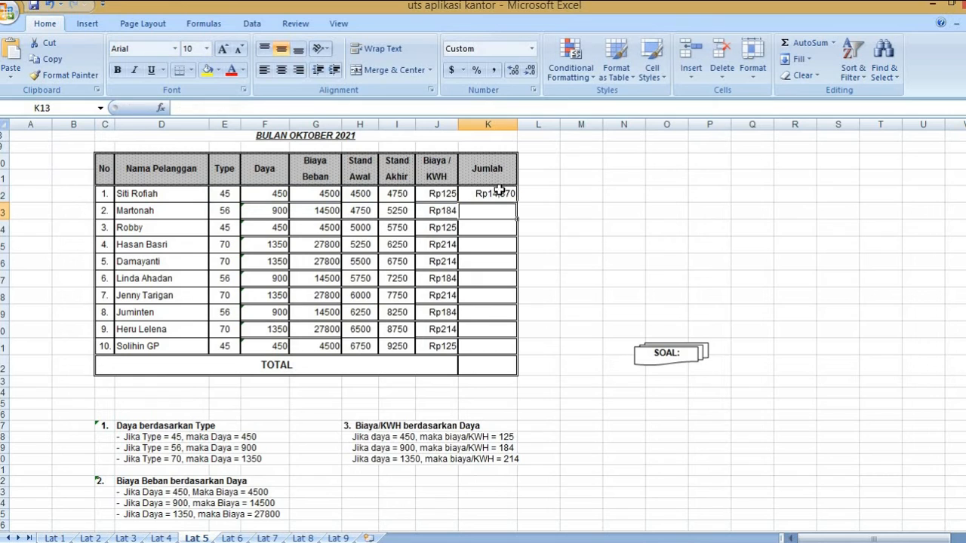
left_click_drag(514, 210, 518, 350)
Enter a SUM formula in the TOTAL row's Jumlah cell K22 over the range K12:K21.
left_click(470, 367)
type("=")
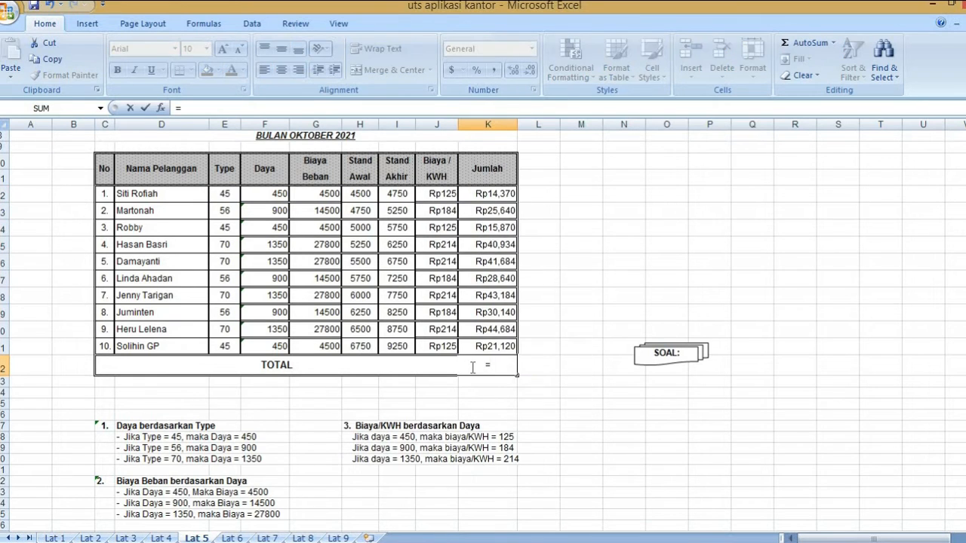
type("SUM(")
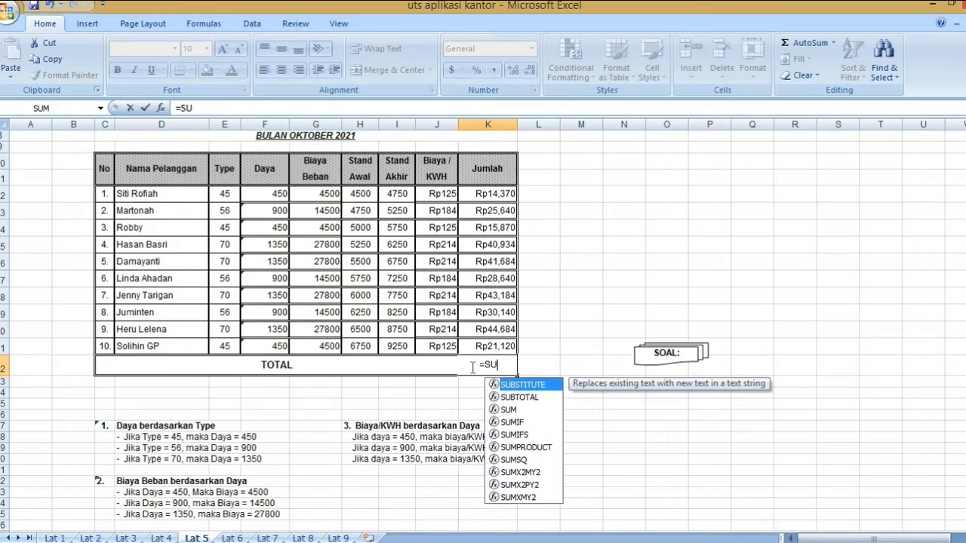
left_click(494, 192)
left_click_drag(494, 194, 501, 347)
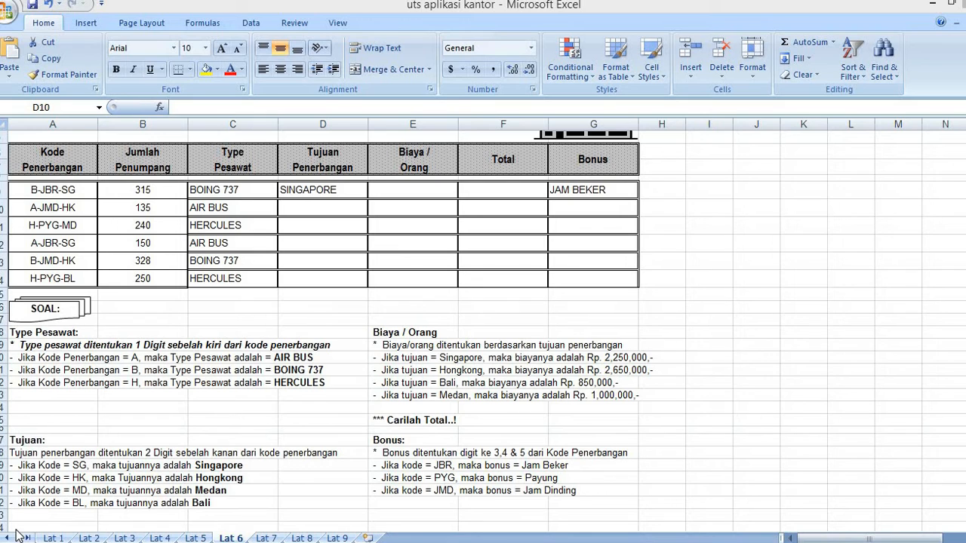
Try to fill the D9 Tujuan Penerbangan formula on Lat 6 down to D14, and clear D10:D14 again.
left_click(318, 190)
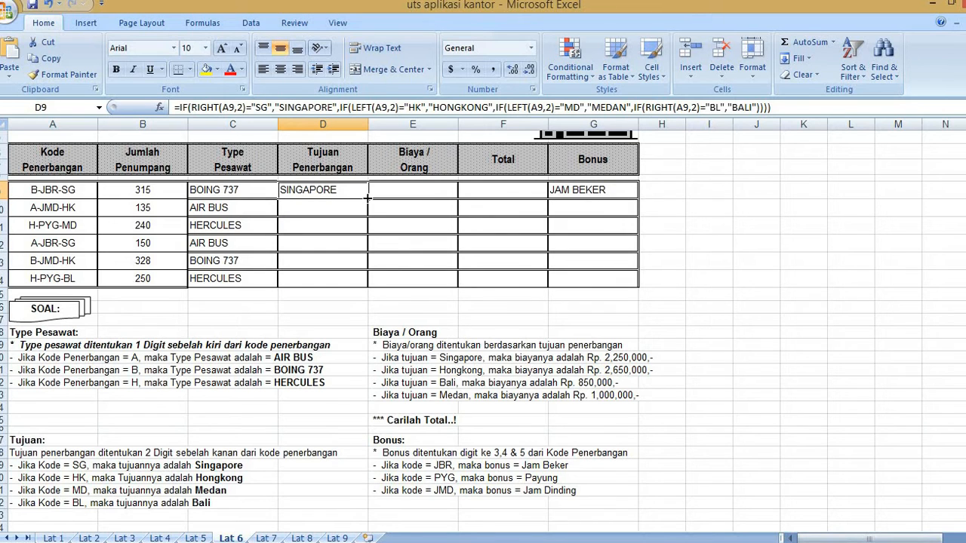
left_click_drag(368, 197, 359, 282)
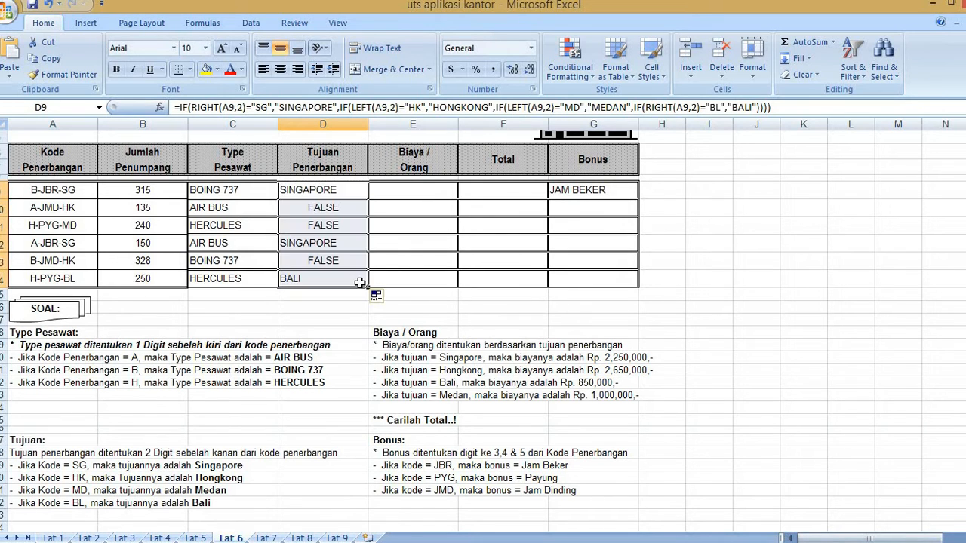
left_click_drag(332, 206, 320, 274)
key("Delete")
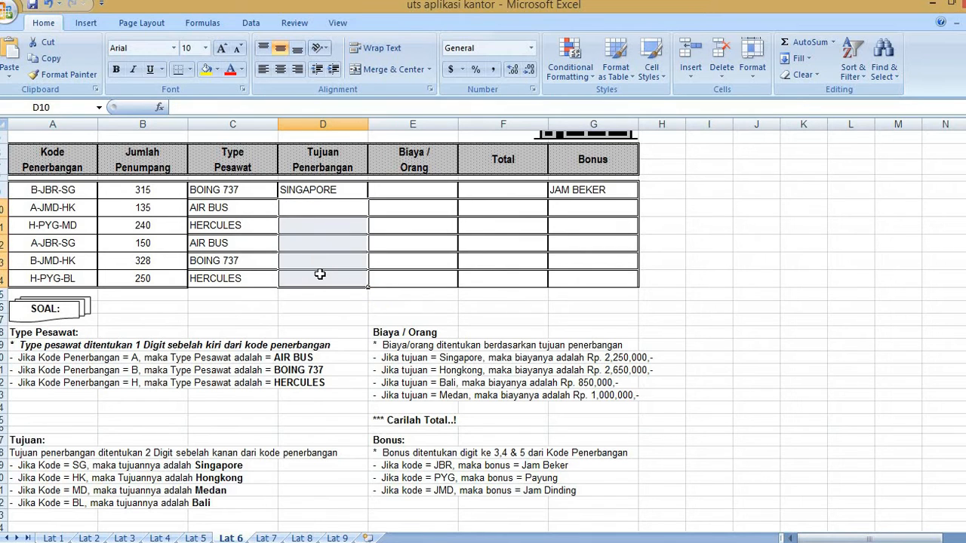
Replace LEFT with RIGHT in the "HK" condition of the Tujuan Penerbangan formula in D9.
left_click(313, 190)
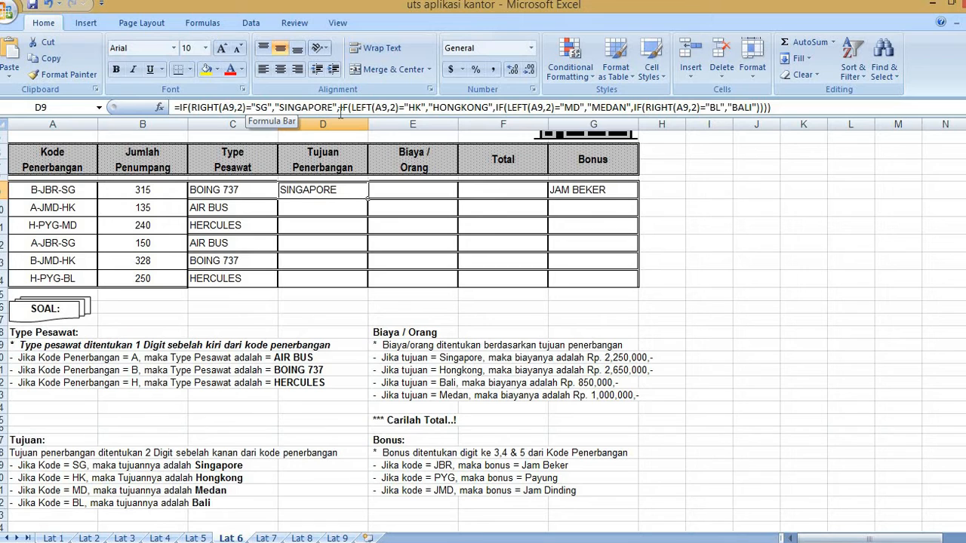
left_click(372, 108)
key("BackSpace")
key("BackSpace")
key("BackSpace")
key("BackSpace")
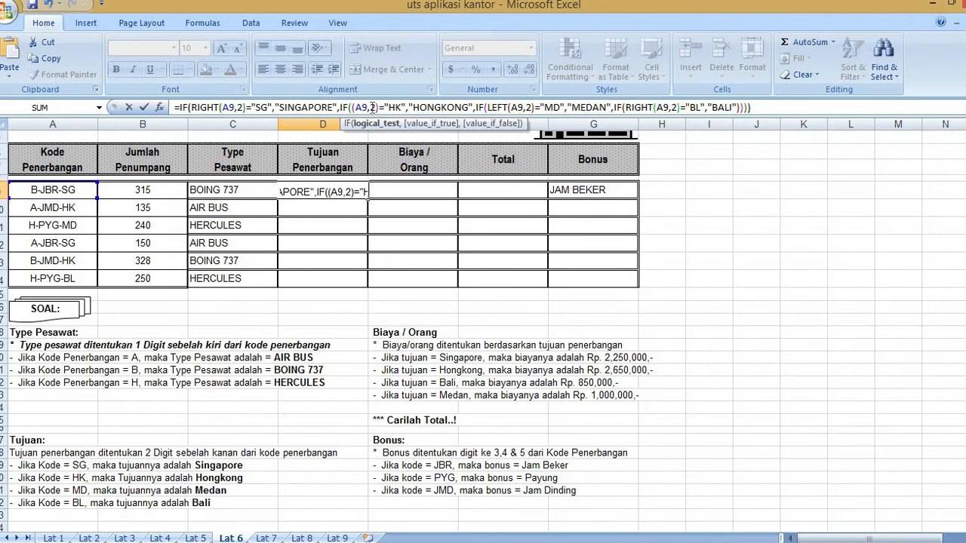
type("RIGHT")
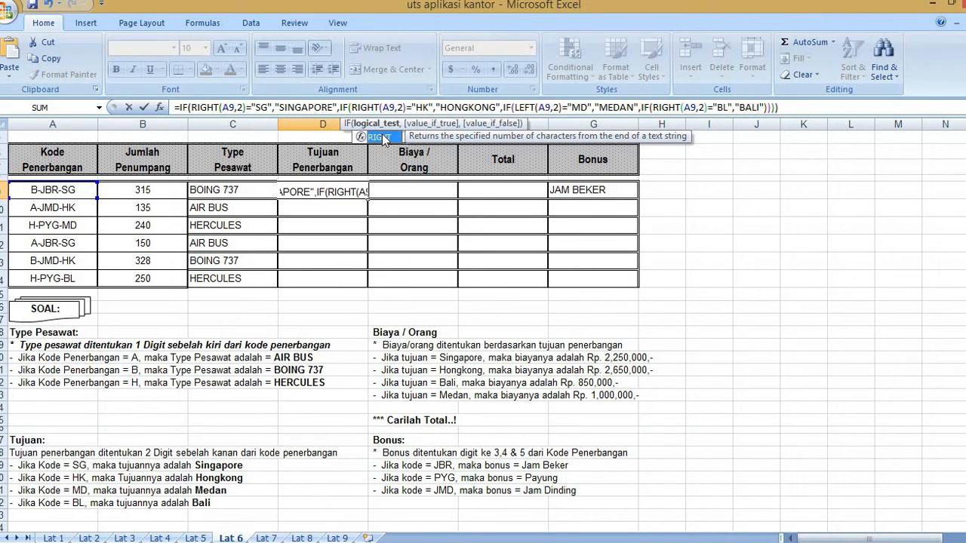
Replace LEFT with RIGHT in the "MD" condition of the D9 formula and fill the corrected formula down to D14.
left_click(536, 108)
key("BackSpace")
key("BackSpace")
key("BackSpace")
key("BackSpace")
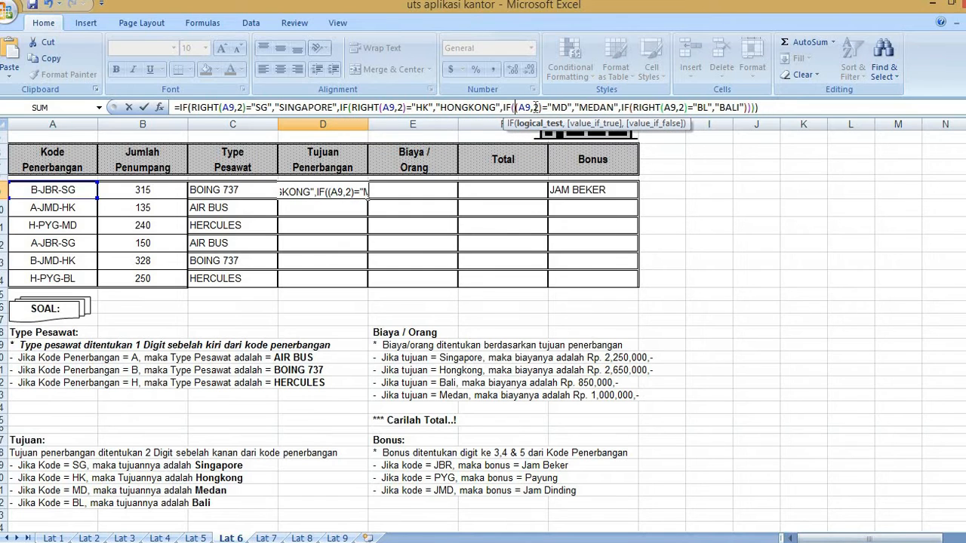
type("RIGHT")
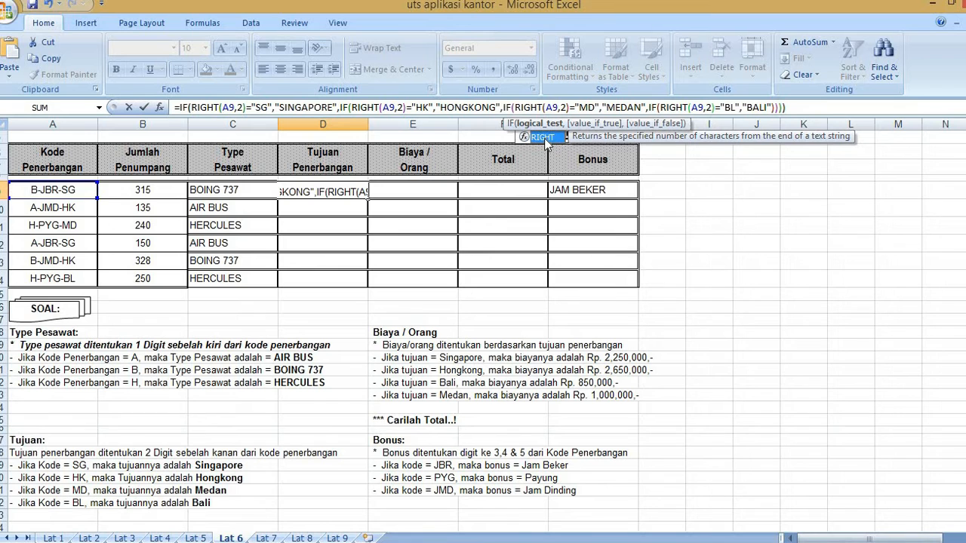
key("Return")
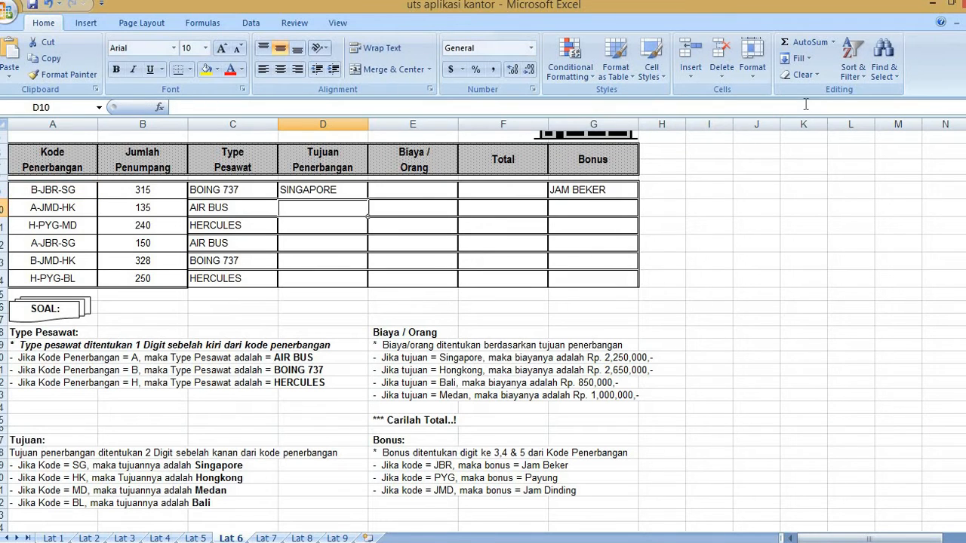
left_click(360, 190)
left_click_drag(367, 198, 363, 282)
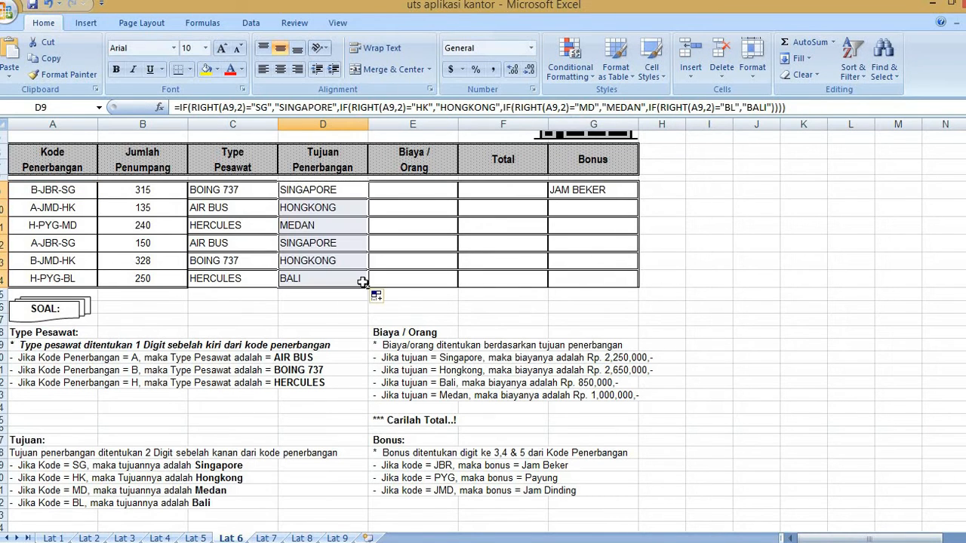
Start the Biaya/Orang formula in E9 with =IF(D9:D14="SINGAPORE",2250000, for the Singapore fare.
left_click(410, 186)
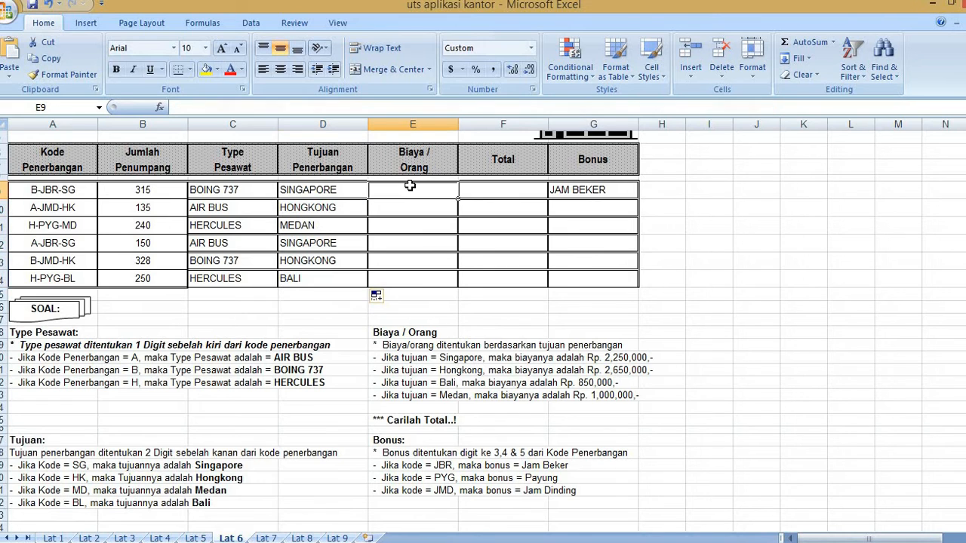
type("=IF(")
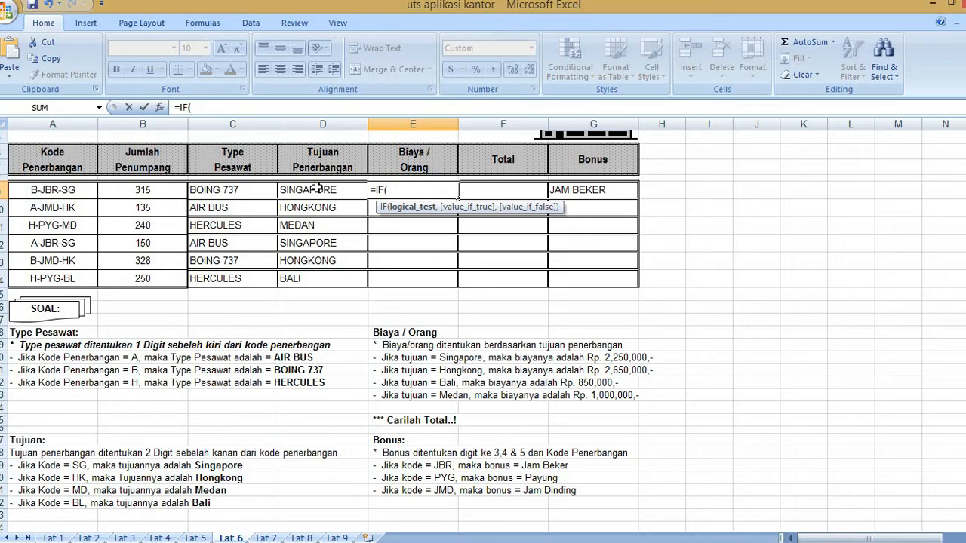
left_click_drag(317, 187, 317, 275)
type("=")
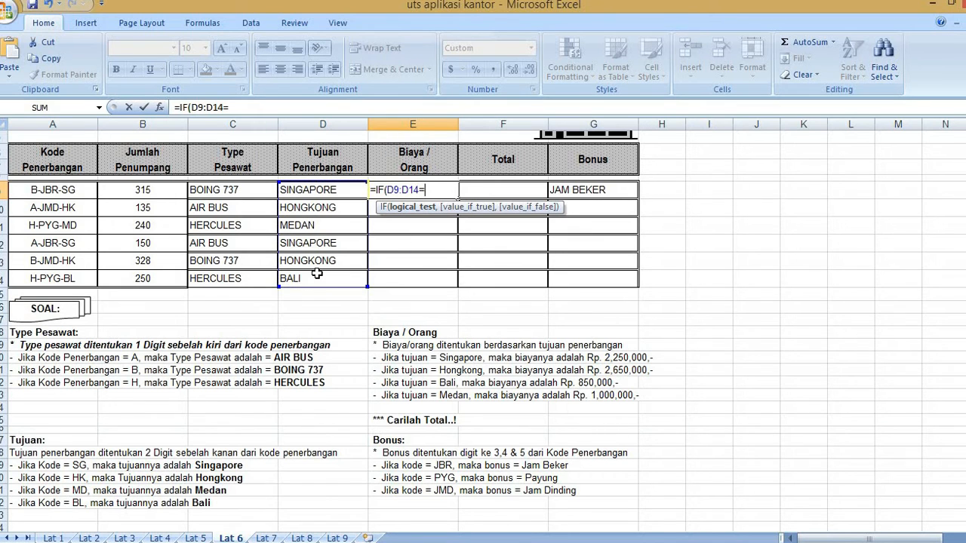
type("\"SINGAPORE\"")
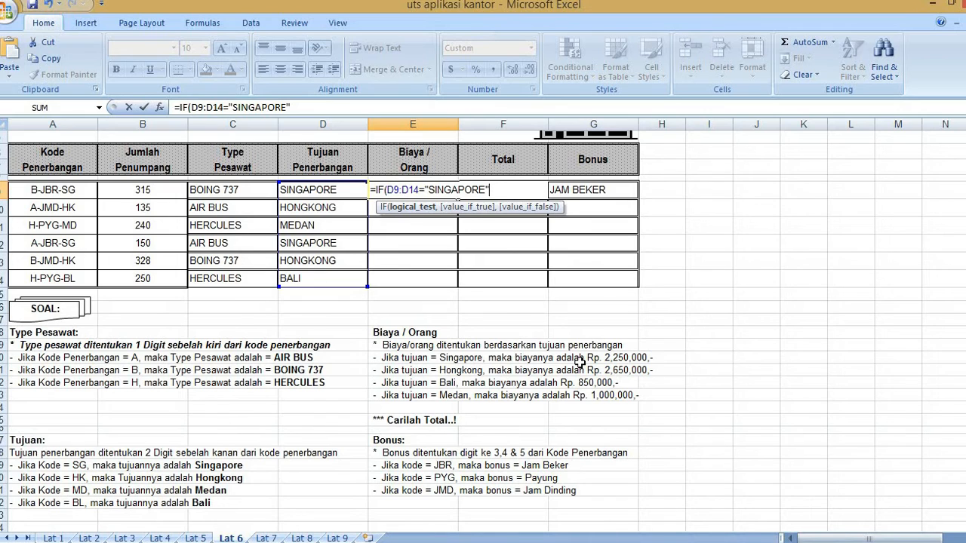
type(",")
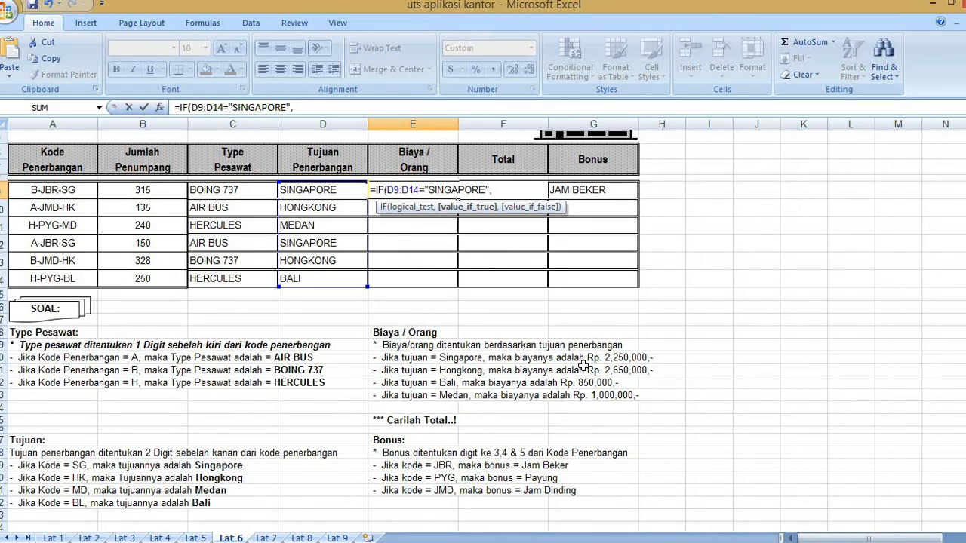
type("2250000,")
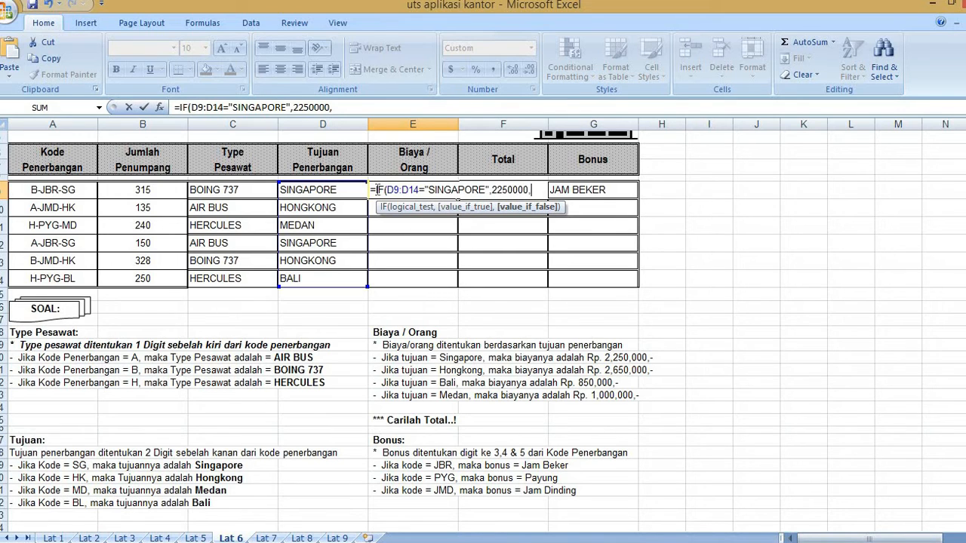
Append a copy of the SINGAPORE IF segment to the E9 formula and change the copy's destination to "HONGKONG".
left_click_drag(375, 189, 493, 200)
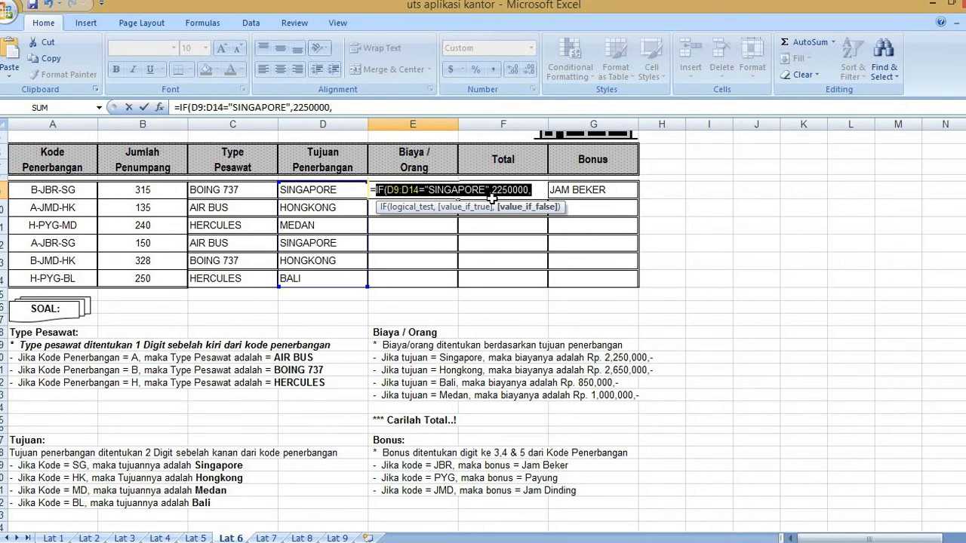
key("ctrl+c")
left_click(533, 191)
key("ctrl+v")
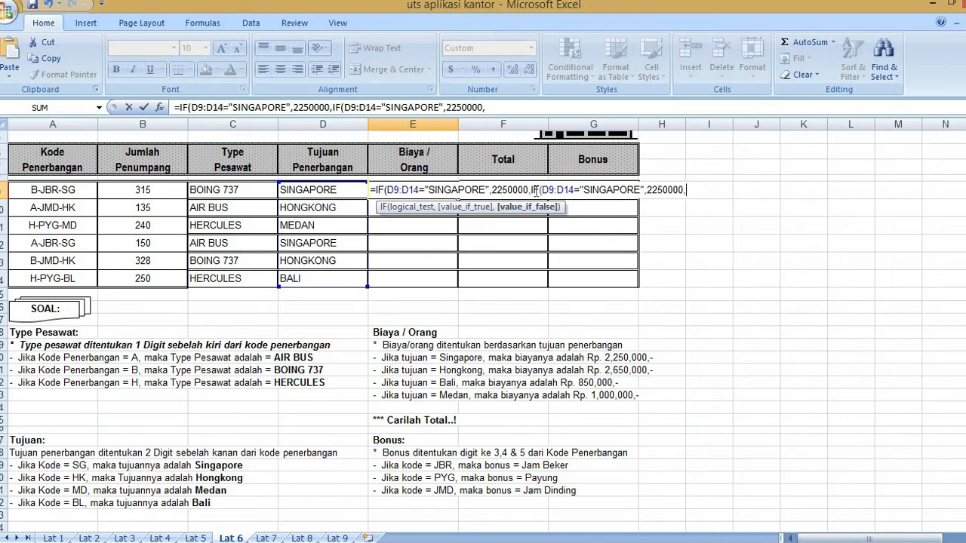
left_click(640, 190)
key("BackSpace")
key("BackSpace")
key("BackSpace")
key("BackSpace")
key("BackSpace")
key("BackSpace")
key("BackSpace")
key("BackSpace")
key("BackSpace")
type("HO")
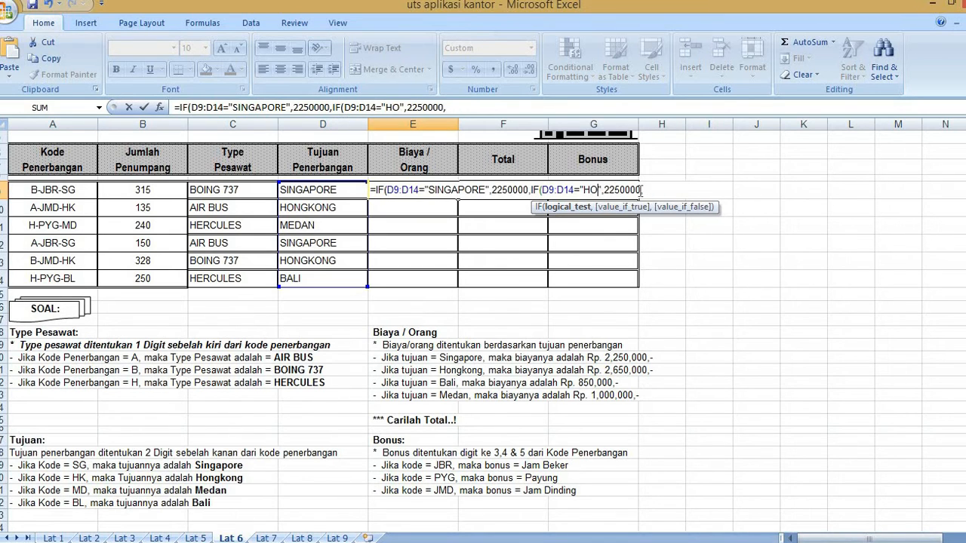
type("NGKONG")
Set the fare in the "HONGKONG" condition of the E9 formula to 2650000.
key("Right")
key("Right")
key("Right")
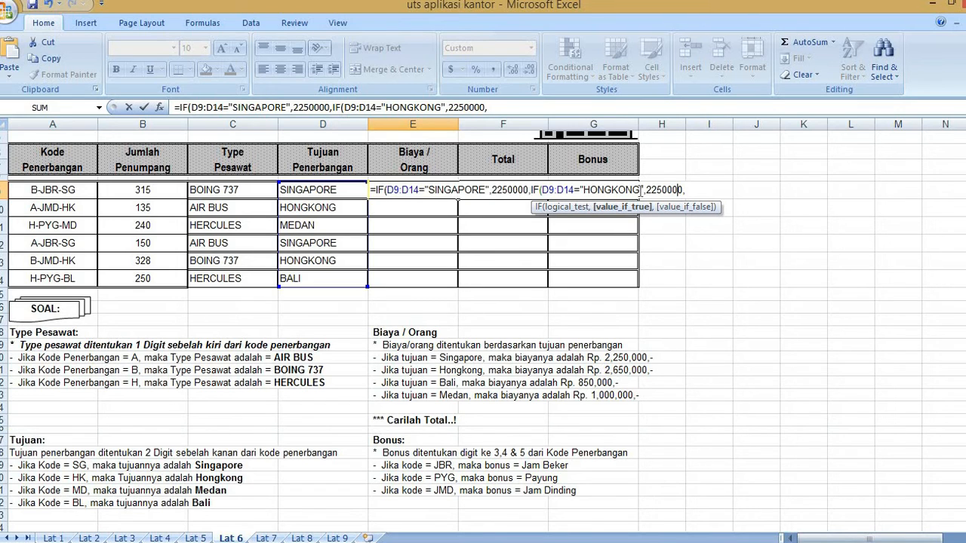
key("Left")
key("Left")
key("Left")
key("Left")
key("BackSpace")
type("6")
key("Right")
key("Right")
key("Right")
key("Right")
key("Right")
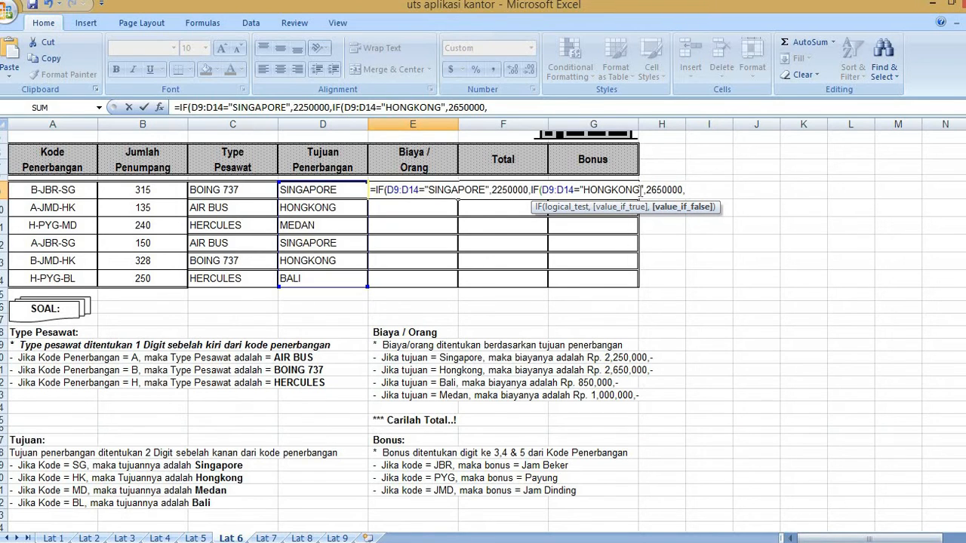
Append another copy of the SINGAPORE IF segment to the E9 formula and change its destination to "BALI".
key("ctrl+v")
key("Left")
key("Left")
key("Left")
key("Left")
key("Left")
key("Left")
key("Left")
key("Left")
key("Left")
key("BackSpace")
key("BackSpace")
key("BackSpace")
key("BackSpace")
key("BackSpace")
key("BackSpace")
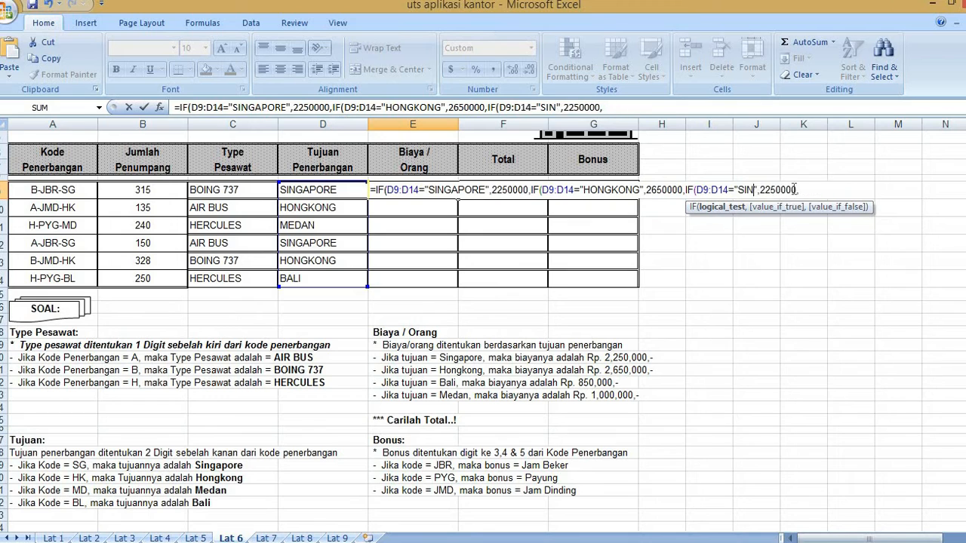
key("BackSpace")
key("BackSpace")
key("BackSpace")
type("BALI")
Set the fare in the "BALI" condition of the E9 formula to 850000.
key("Right")
key("Right")
key("Right")
key("Right")
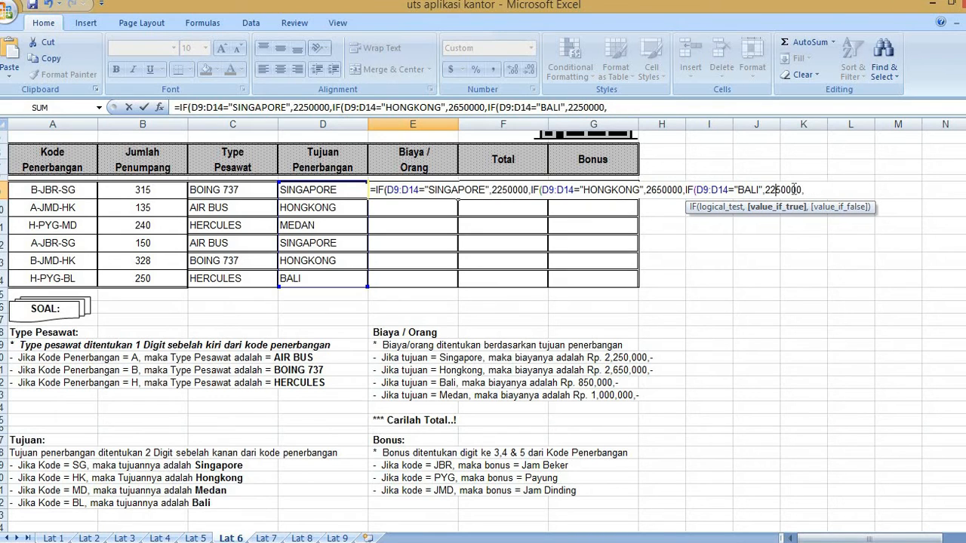
key("Right")
key("Right")
key("BackSpace")
key("BackSpace")
key("BackSpace")
key("BackSpace")
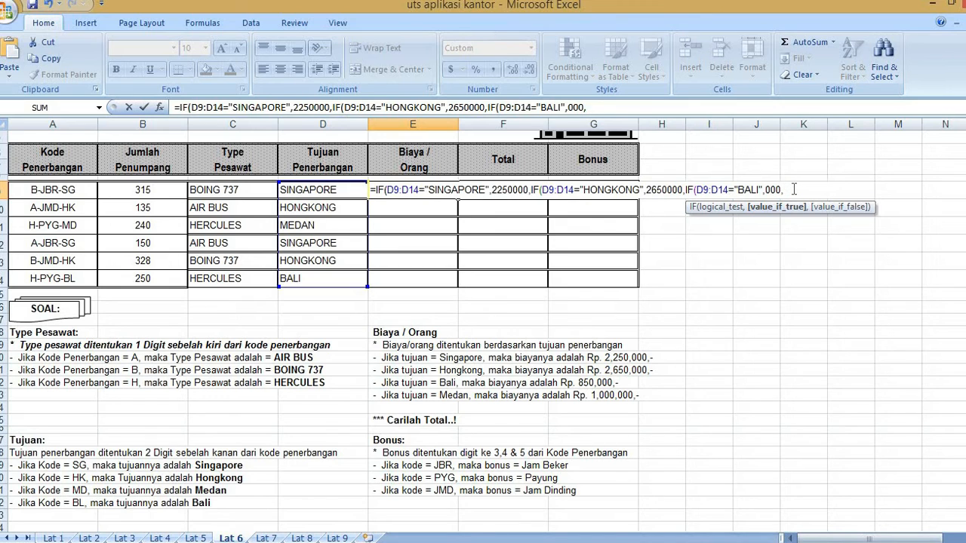
type("850")
key("End")
Append a fourth IF segment to the E9 formula with "MEDAN" as its destination.
key("ctrl+v")
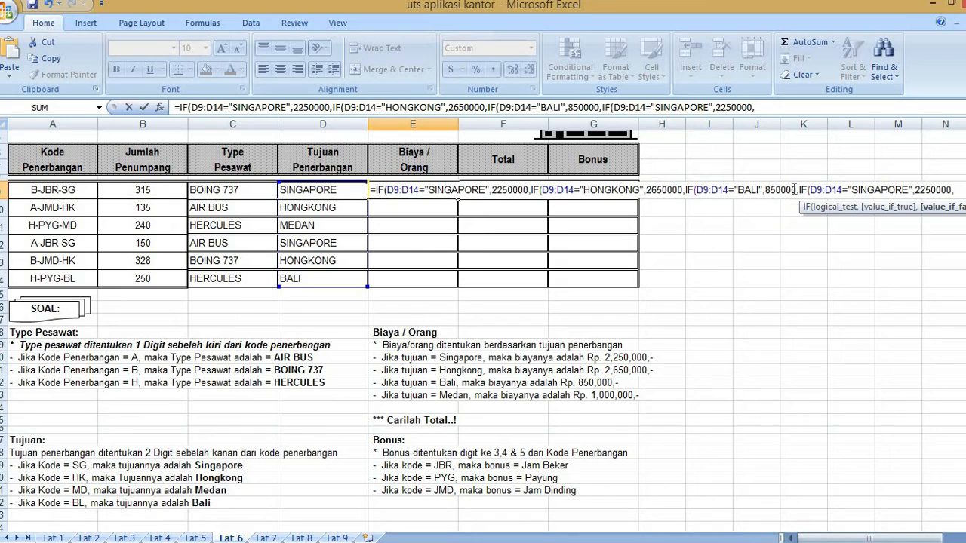
key("Left")
key("Left")
key("BackSpace")
key("BackSpace")
key("BackSpace")
key("BackSpace")
key("BackSpace")
key("BackSpace")
key("BackSpace")
key("BackSpace")
key("BackSpace")
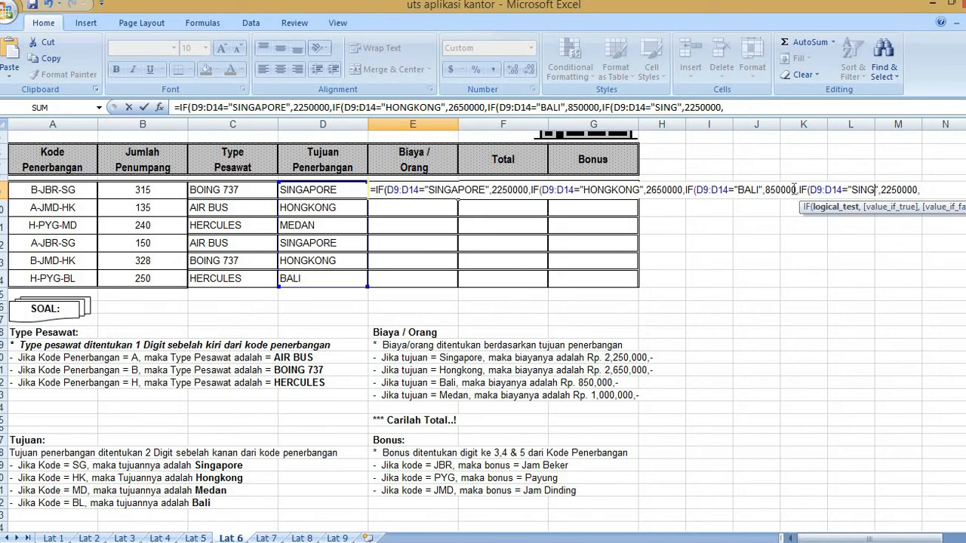
type("MEDAN")
Set the fare in the "MEDAN" condition of the E9 formula to 100000 and remove the trailing comma.
key("Right")
key("Right")
key("Right")
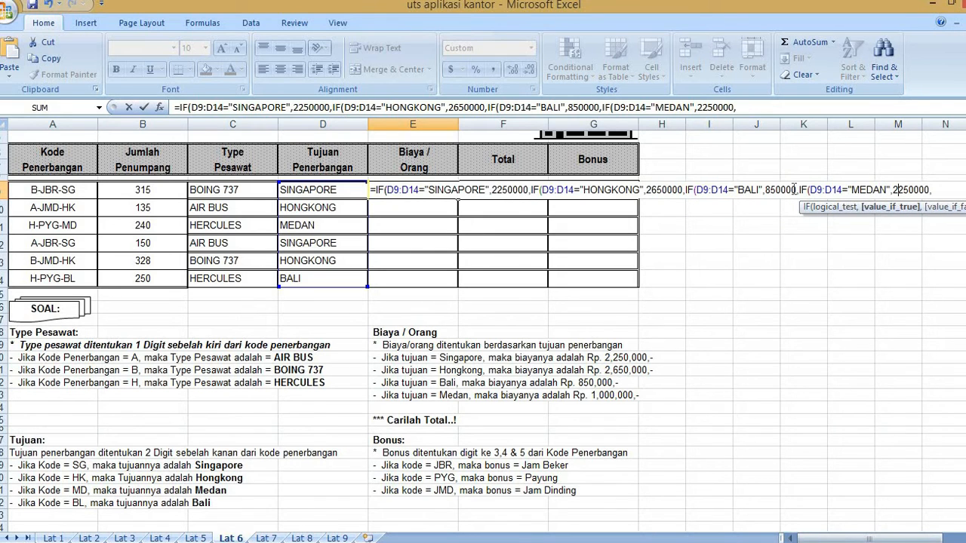
key("Delete")
key("Delete")
key("BackSpace")
type("10")
key("Right")
key("Right")
key("Right")
key("Delete")
Close the nested E9 formula with its parentheses and fill it down to E14.
type(")))")
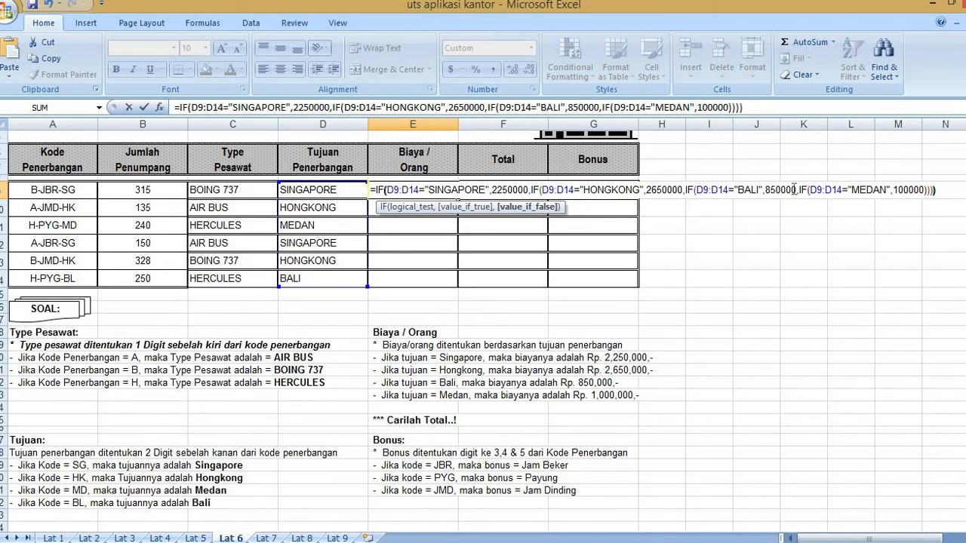
key("Return")
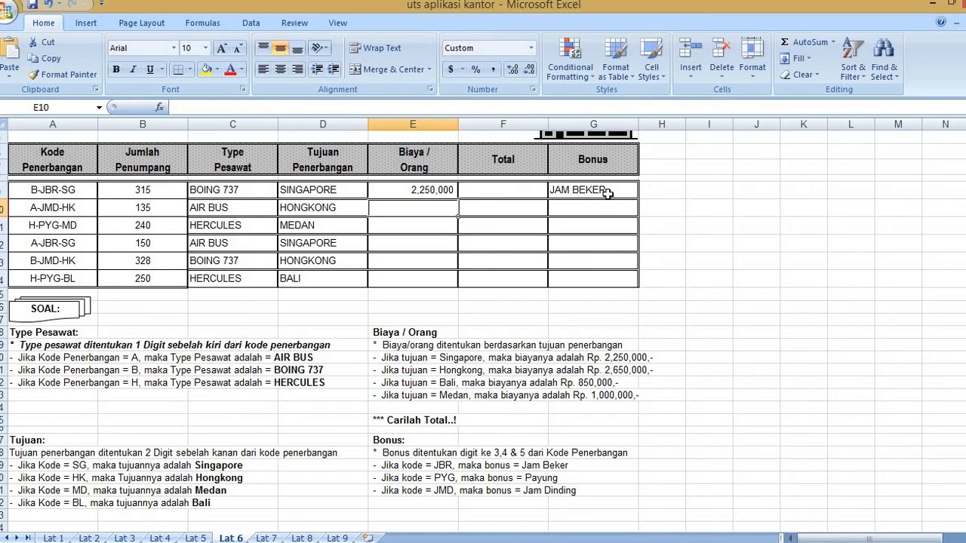
left_click(426, 192)
left_click_drag(456, 199, 455, 280)
Enter =B9:B14*E9:E14 in the Total cell F9 and fill it down to F14.
left_click(483, 188)
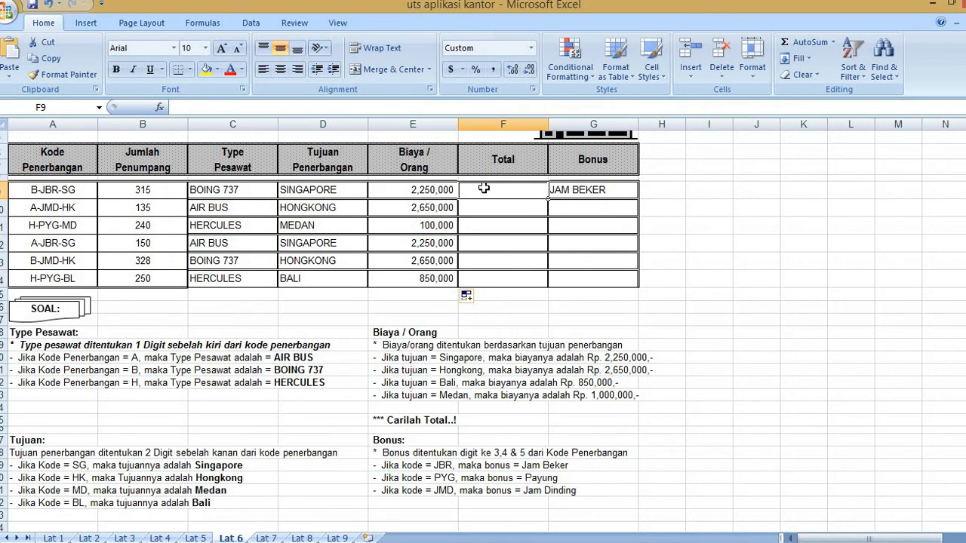
type("=")
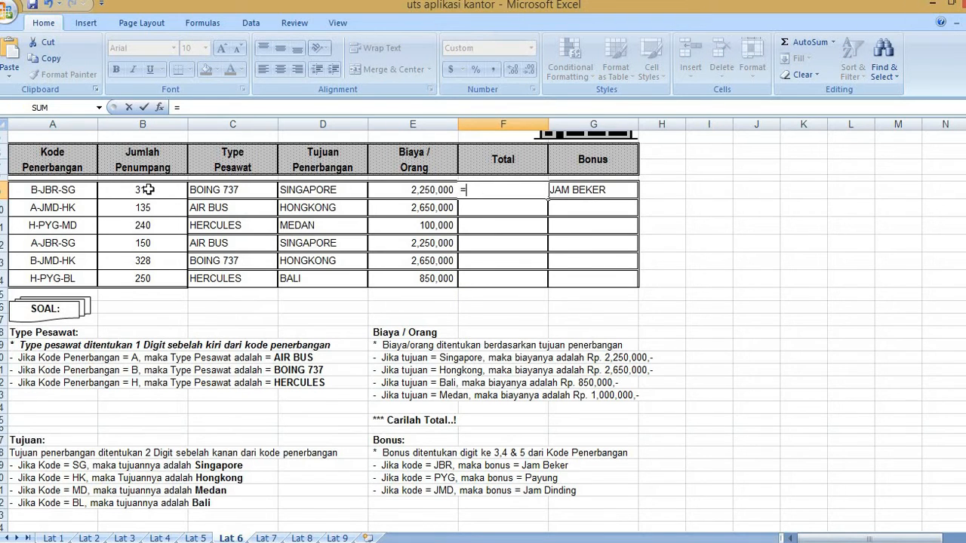
left_click_drag(146, 189, 148, 277)
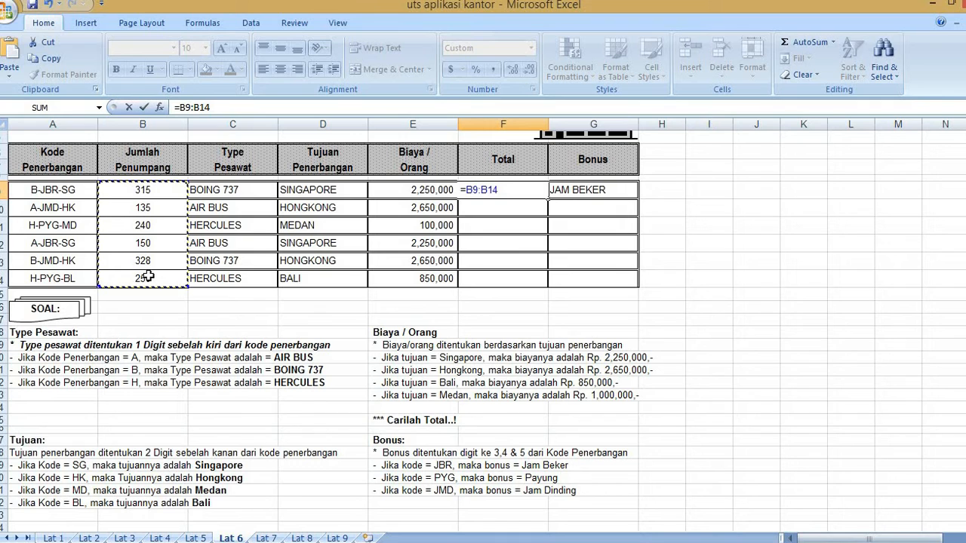
type("*")
left_click_drag(420, 188, 420, 278)
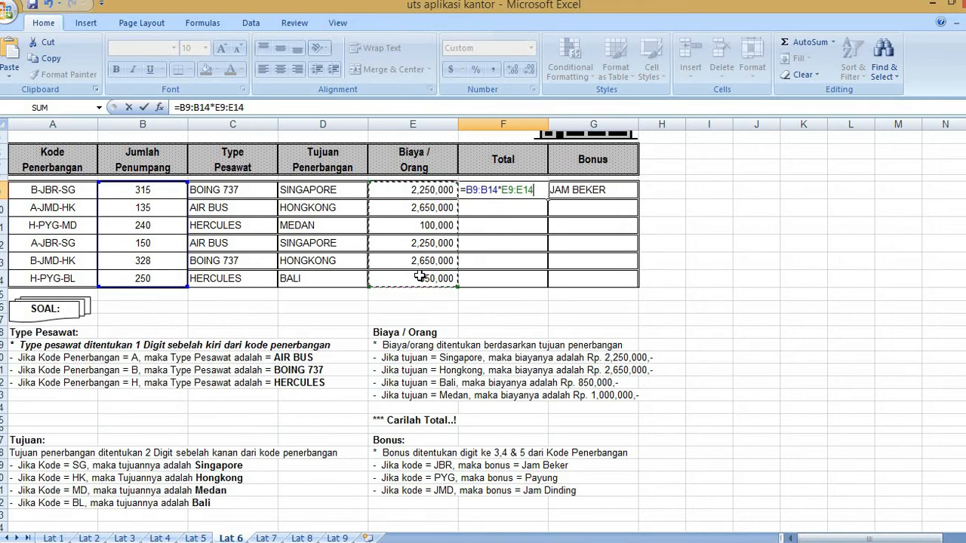
key("Return")
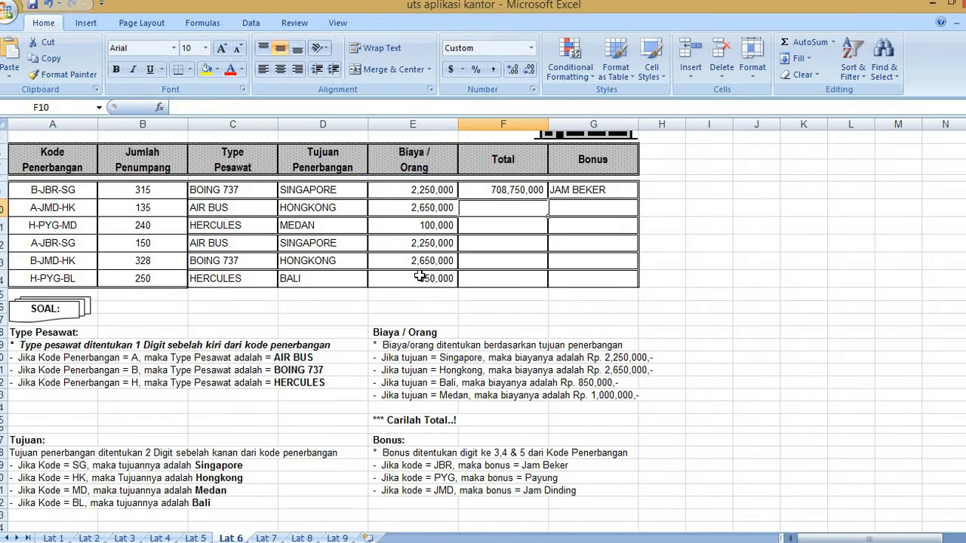
left_click(527, 192)
left_click_drag(548, 198, 538, 281)
Insert a copy of the "JBR" IF segment into the G9 Bonus formula before its closing parenthesis and change the copy's code to "PYG".
left_click(586, 189)
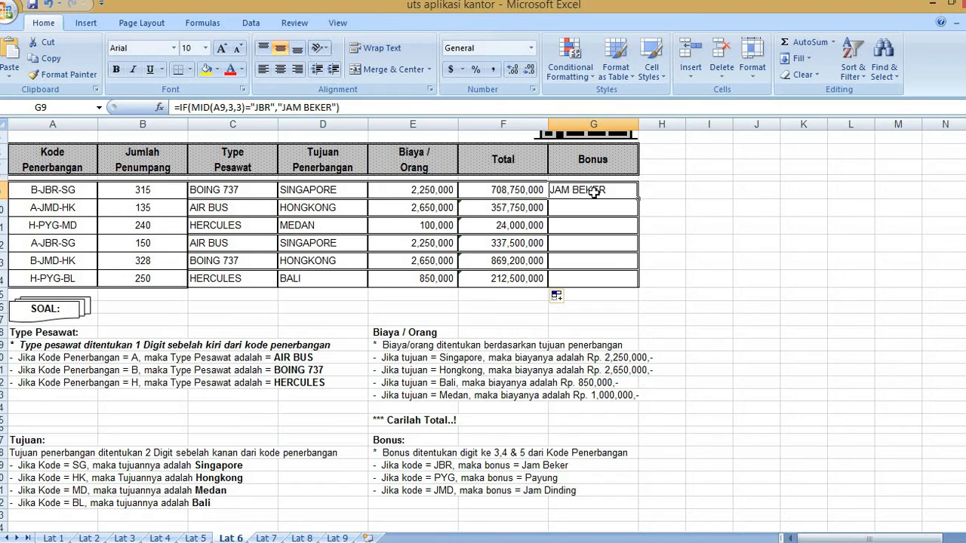
left_click(353, 108)
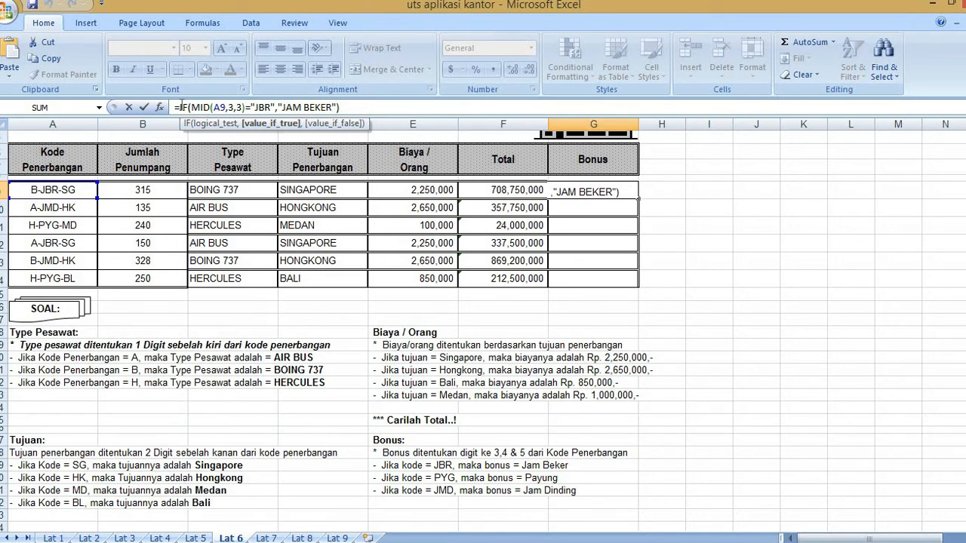
left_click_drag(180, 107, 338, 108)
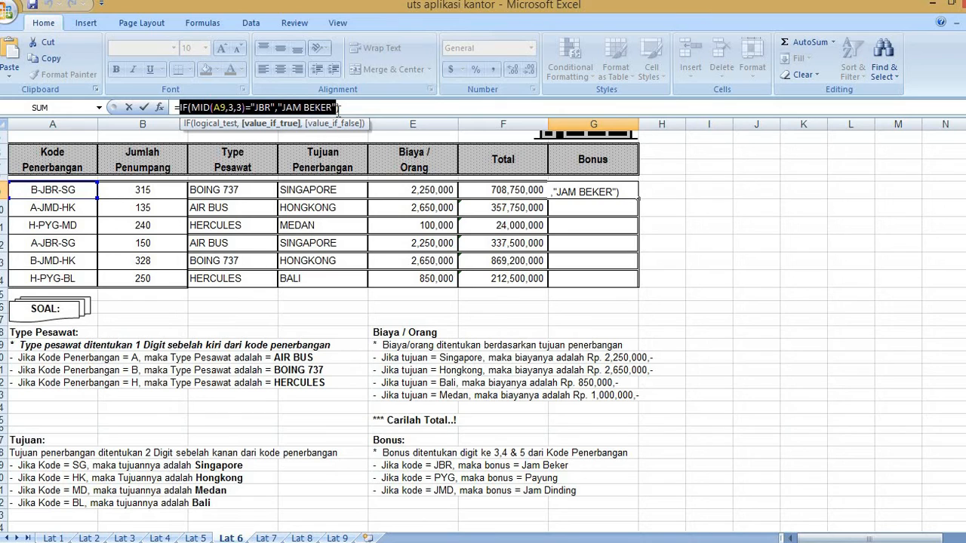
left_click(338, 108)
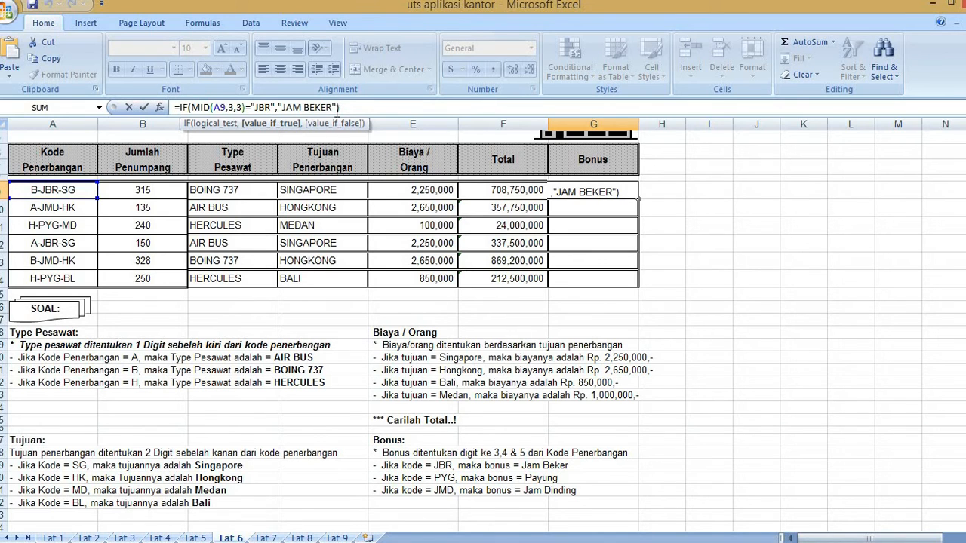
key("ctrl+v")
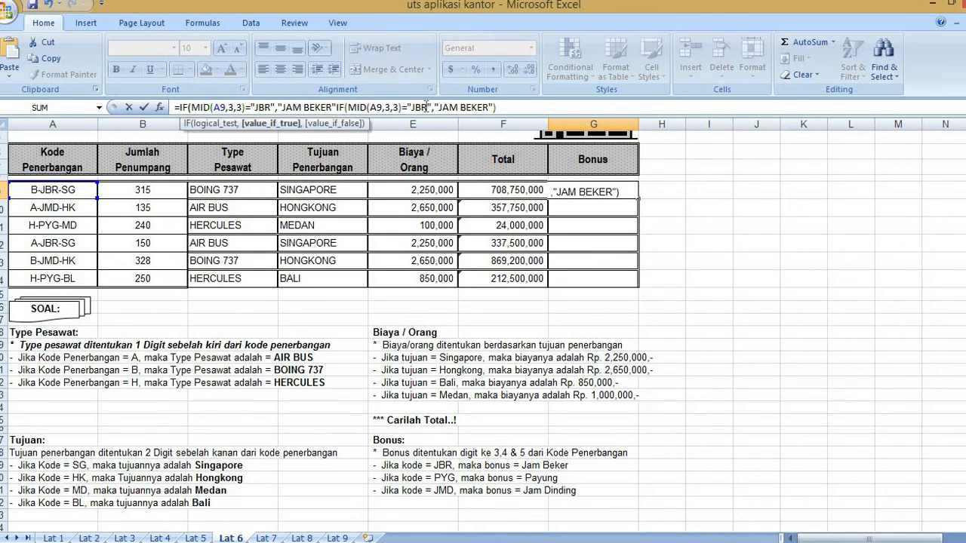
left_click(426, 107)
key("BackSpace")
key("BackSpace")
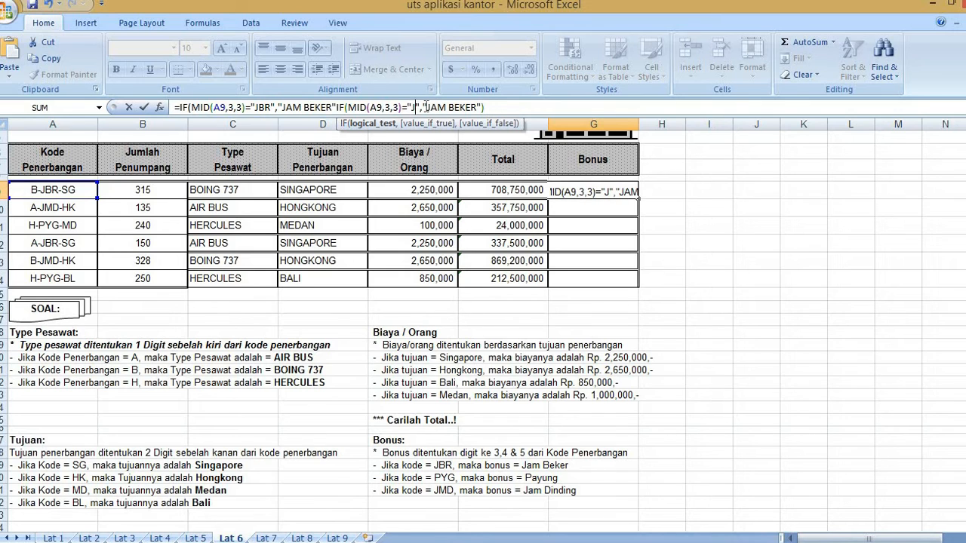
key("BackSpace")
type("PYG")
Replace the bonus text in the "PYG" condition of the G9 formula with "PAYUNG".
key("Right")
key("Right")
key("Right")
key("Right")
key("Right")
key("Right")
key("Right")
key("Right")
key("Right")
key("Right")
key("Right")
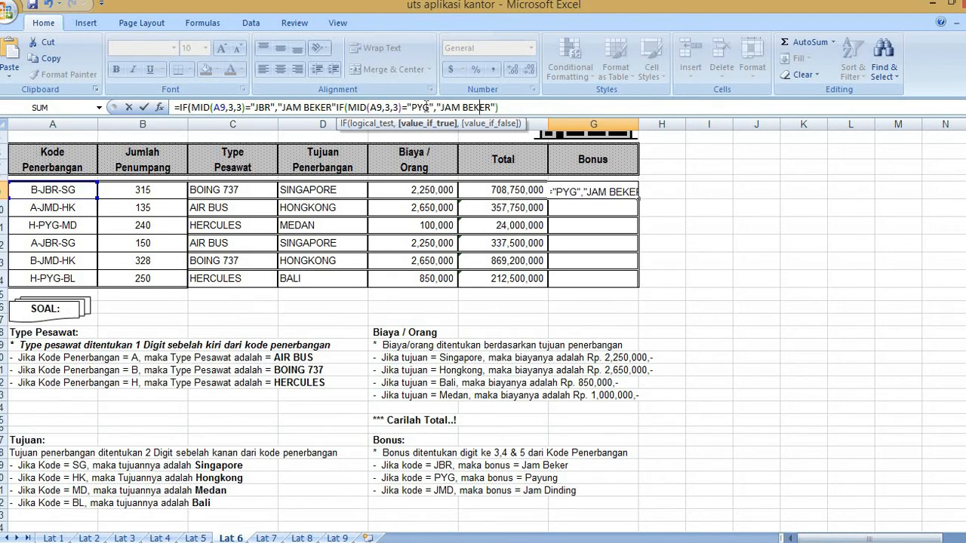
key("BackSpace")
key("BackSpace")
key("BackSpace")
key("BackSpace")
key("BackSpace")
key("BackSpace")
key("BackSpace")
key("BackSpace")
key("BackSpace")
type("PAY")
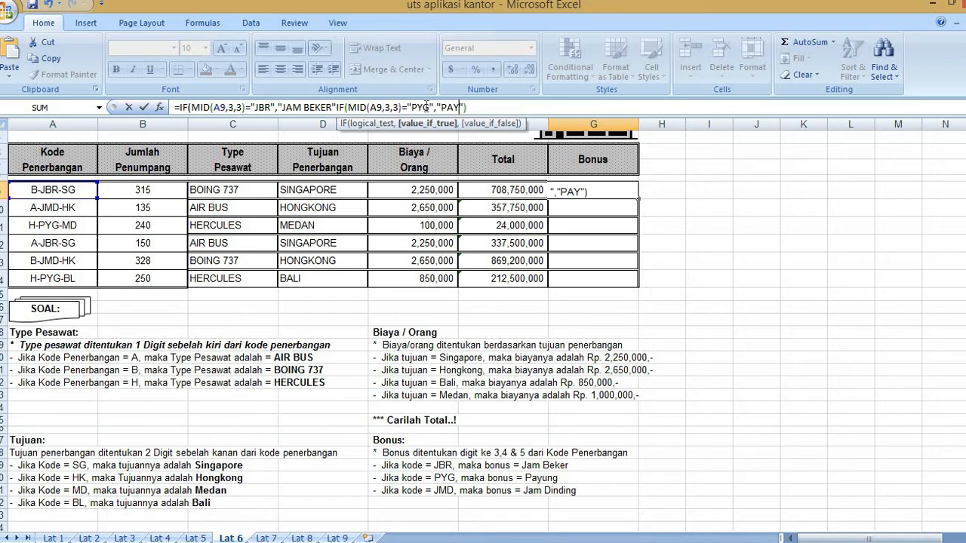
type("UNG")
Insert a copy of the "JBR" IF segment after "PAYUNG" in the G9 Bonus formula and change the copy's code to "JMD".
key("ctrl+v")
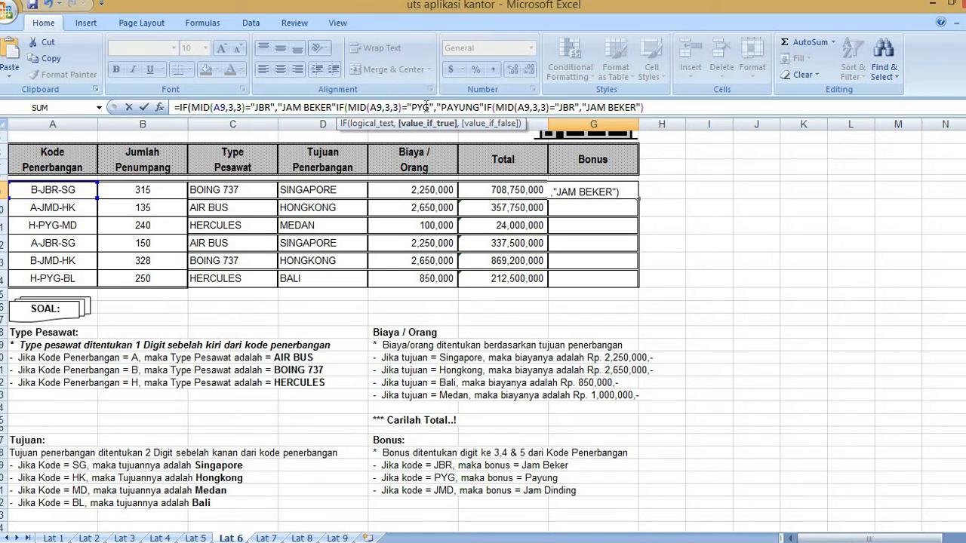
key("Left")
key("Left")
key("Left")
key("Left")
key("Left")
key("Left")
key("Left")
key("Left")
key("Left")
key("Left")
key("Left")
key("Left")
key("Left")
key("Left")
key("BackSpace")
key("BackSpace")
key("BackSpace")
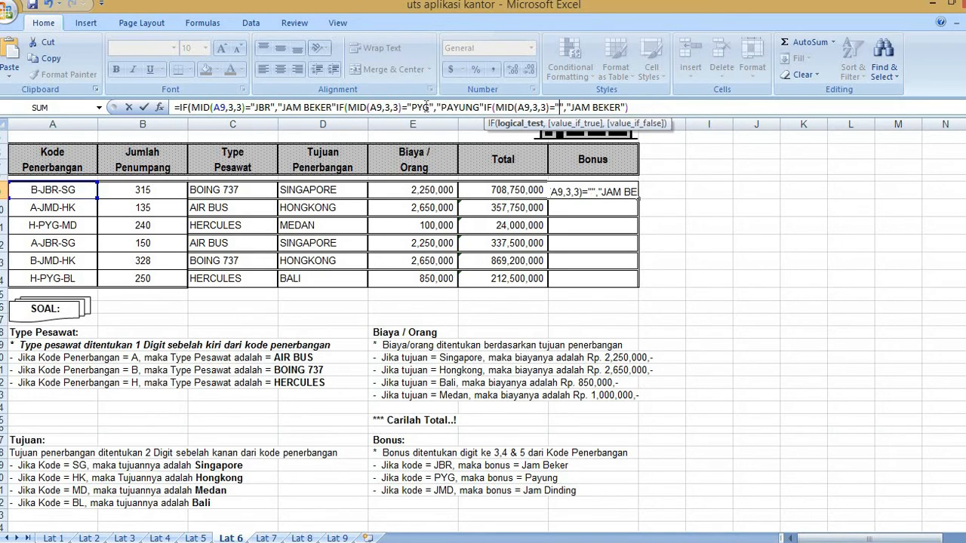
type("JMD")
Replace the bonus text in the "JMD" condition of the G9 formula with "JAM DINDING".
key("Right")
key("Right")
key("Right")
key("Right")
key("Right")
key("Right")
key("Right")
key("Right")
key("Right")
key("Right")
key("Right")
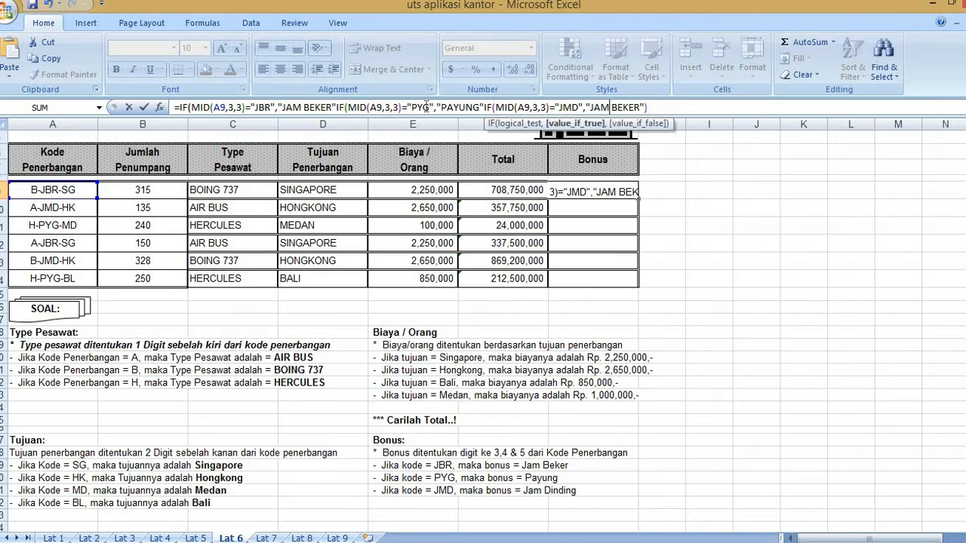
key("Right")
key("BackSpace")
key("BackSpace")
key("BackSpace")
key("BackSpace")
key("BackSpace")
type("DINDING\"")
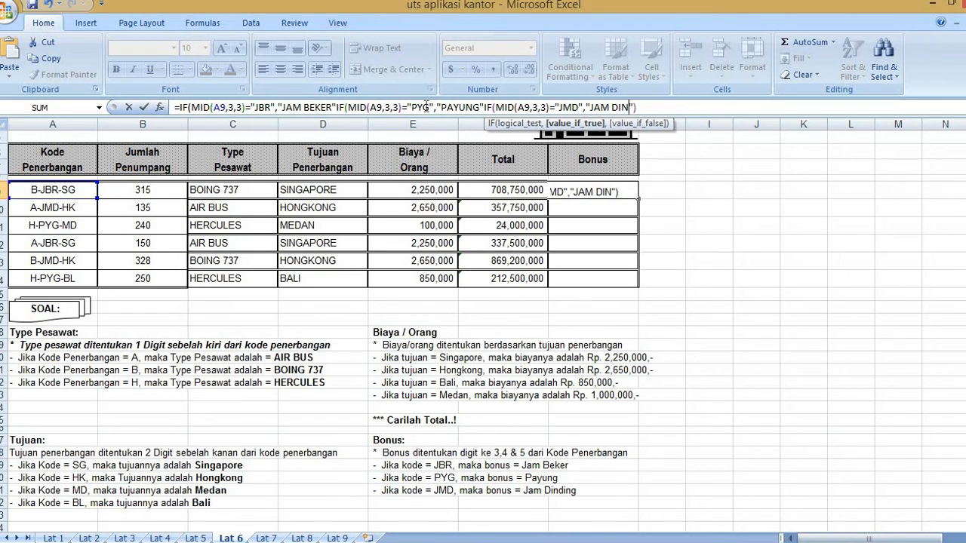
Close the nested G9 Bonus formula with three parentheses and try to enter it.
type(")")
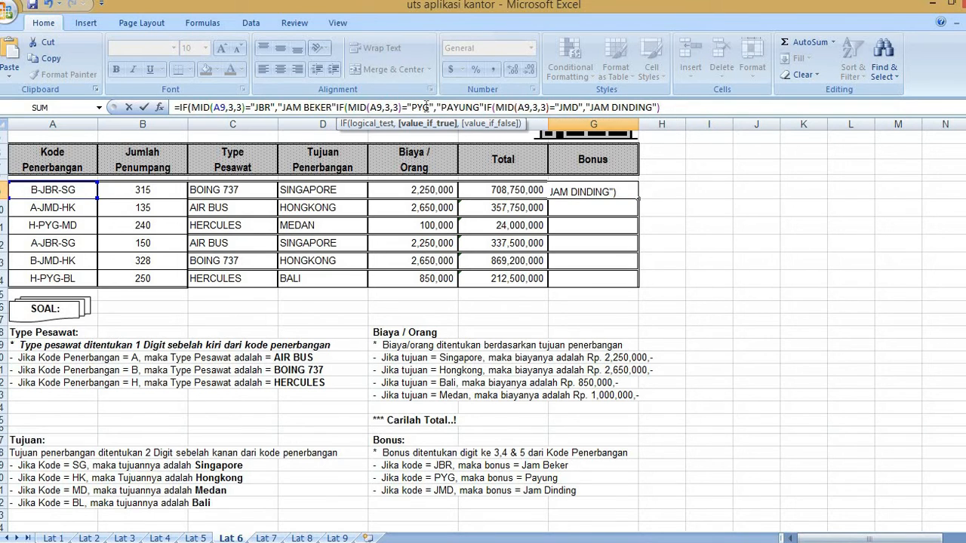
type(")")
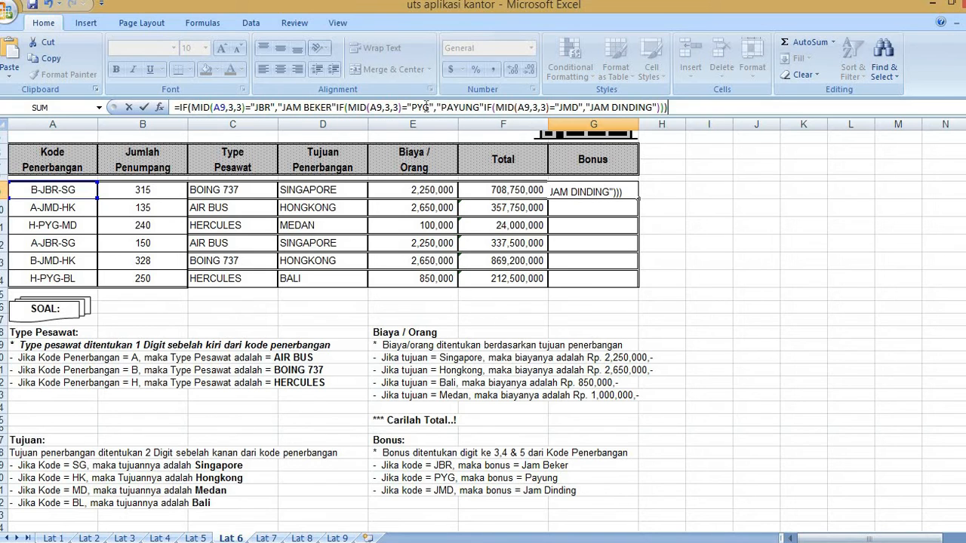
key("Return")
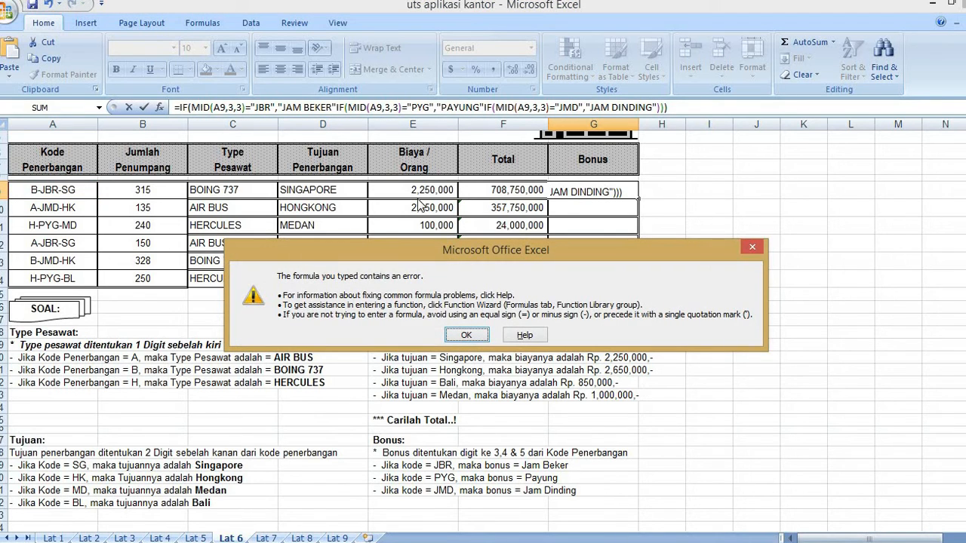
left_click(467, 339)
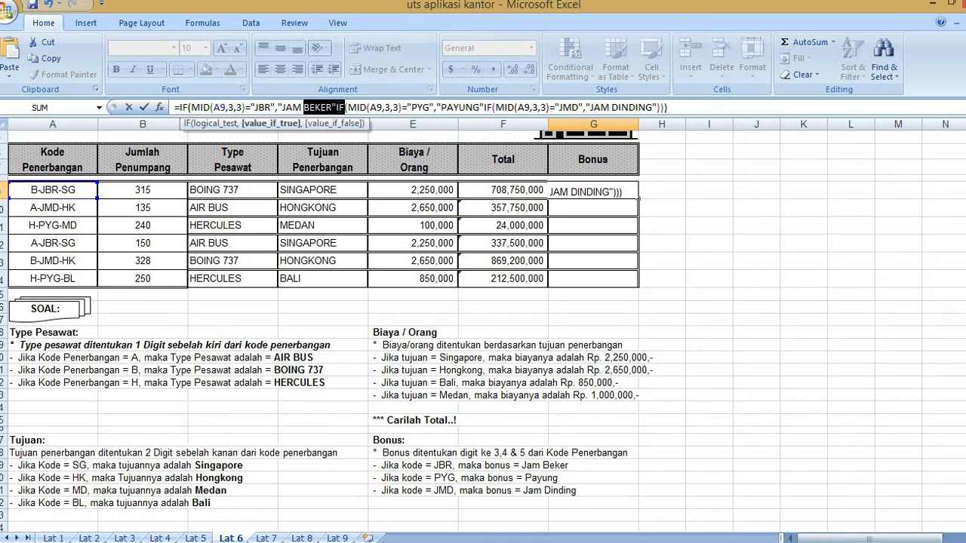
Add the missing commas after "JAM BEKER" and "PAYUNG" in the G9 Bonus formula and enter it.
left_click(336, 107)
type(",")
key("Right")
key("Right")
key("Right")
key("Right")
key("Right")
key("Right")
key("Right")
key("Right")
key("Right")
key("Right")
key("Right")
key("Right")
key("Right")
key("Right")
key("Right")
key("Right")
key("Right")
key("Right")
key("Right")
key("Right")
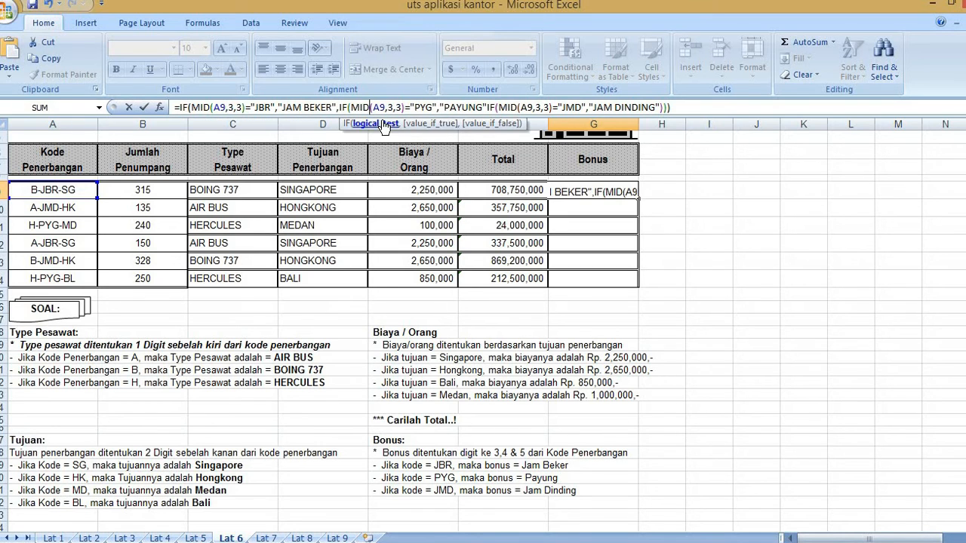
type(",")
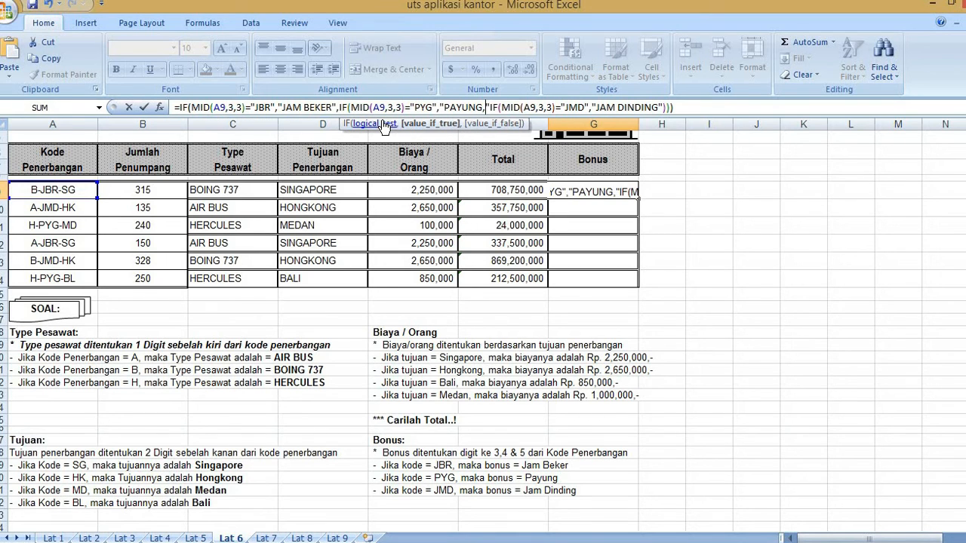
key("Right")
key("Right")
key("Right")
key("Right")
key("Right")
key("Right")
key("Right")
key("Right")
key("Right")
key("Right")
key("Right")
key("Right")
key("Right")
key("Right")
key("Right")
key("Right")
key("Right")
key("Right")
key("Right")
key("Right")
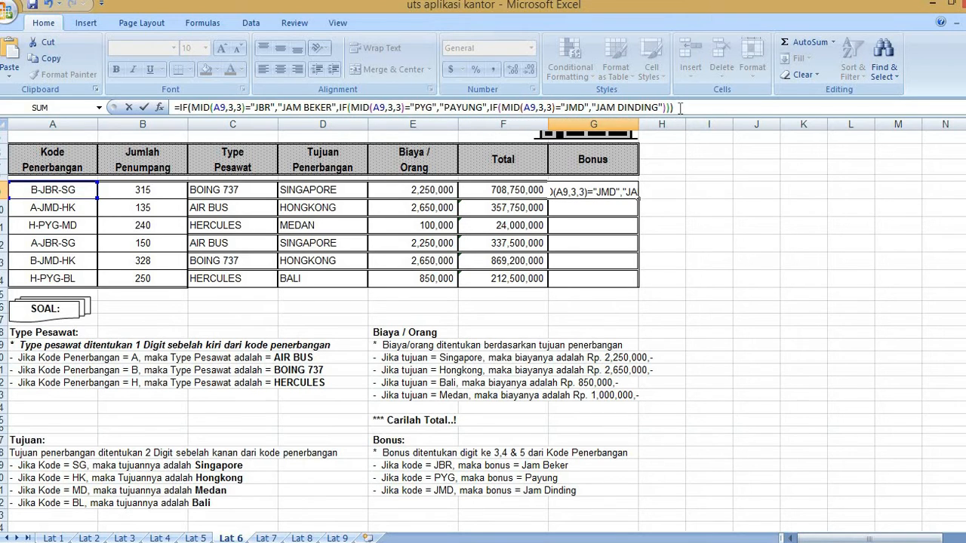
key("Return")
Fill the G9 Bonus formula down to G14.
left_click_drag(587, 193, 637, 198)
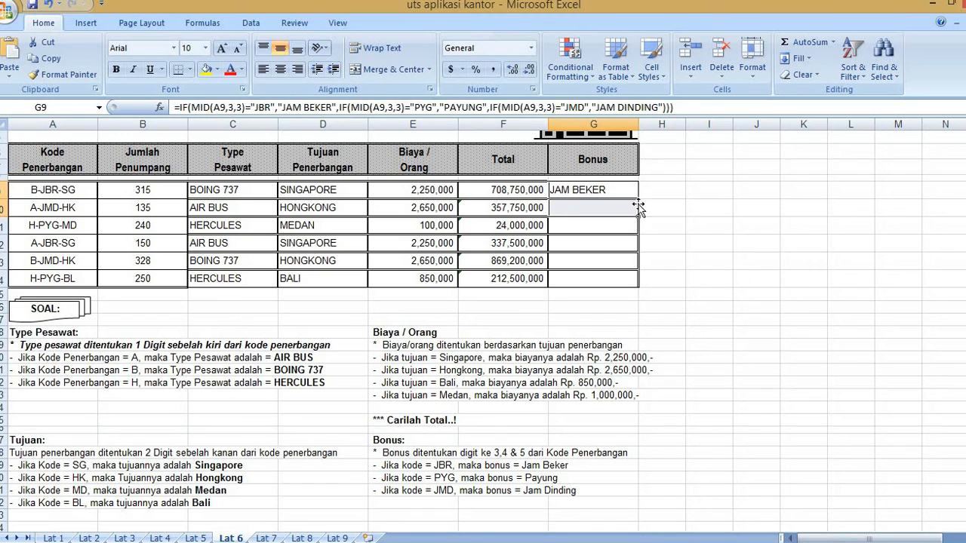
left_click(586, 186)
left_click_drag(635, 201, 629, 276)
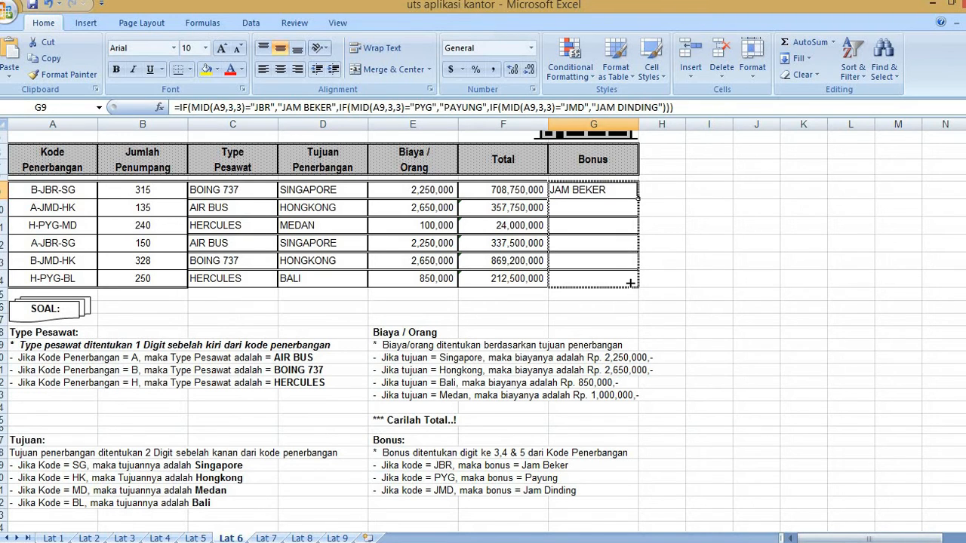
left_click_drag(629, 276, 630, 281)
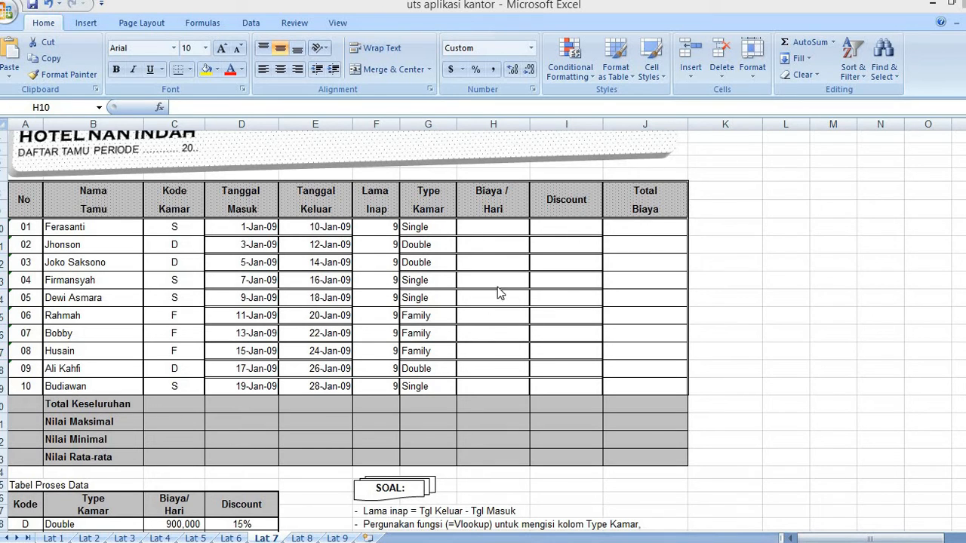
Enter =VLOOKUP(C10,$A$26:$D$30,3,0) in the Biaya / Hari cell H10 on Lat 7 and fill it down to H19.
left_click(481, 225)
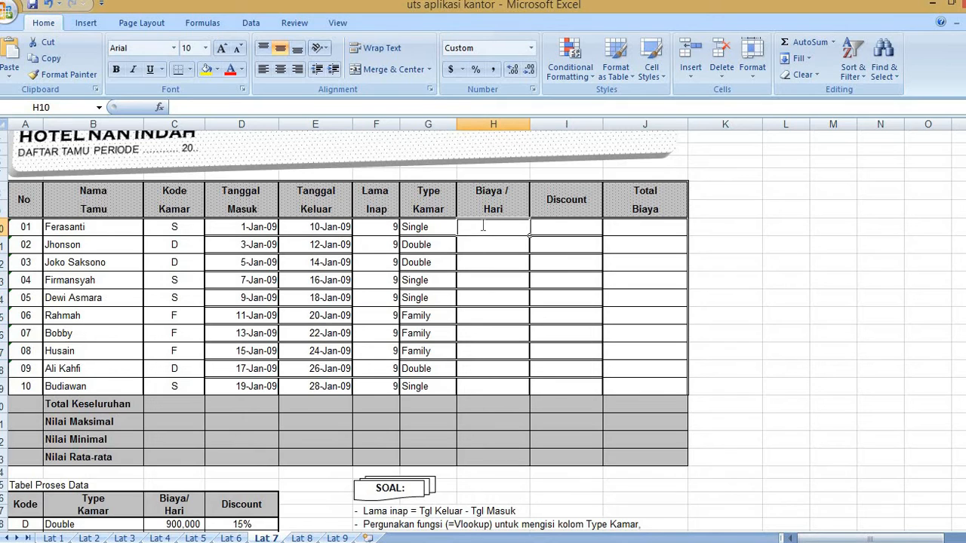
type("=vl")
double_click(497, 245)
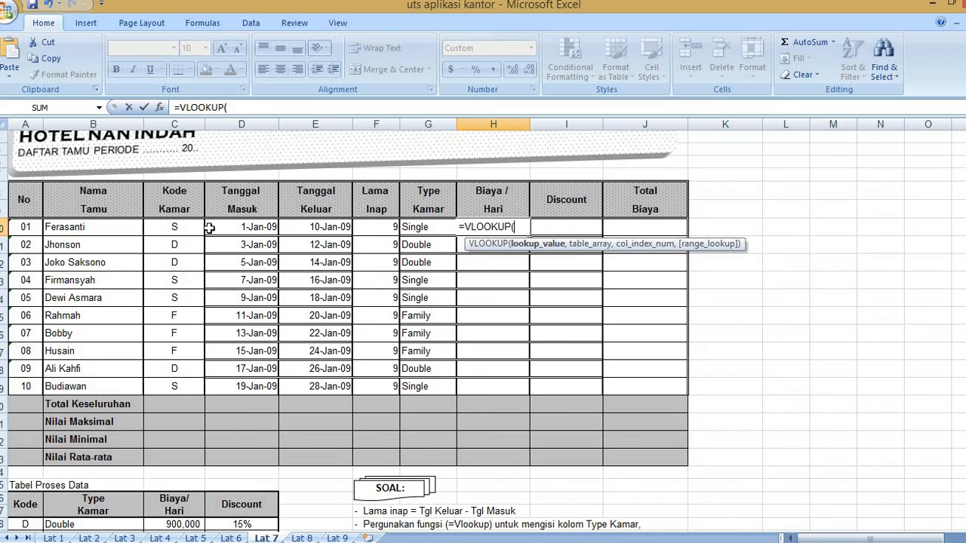
left_click(180, 228)
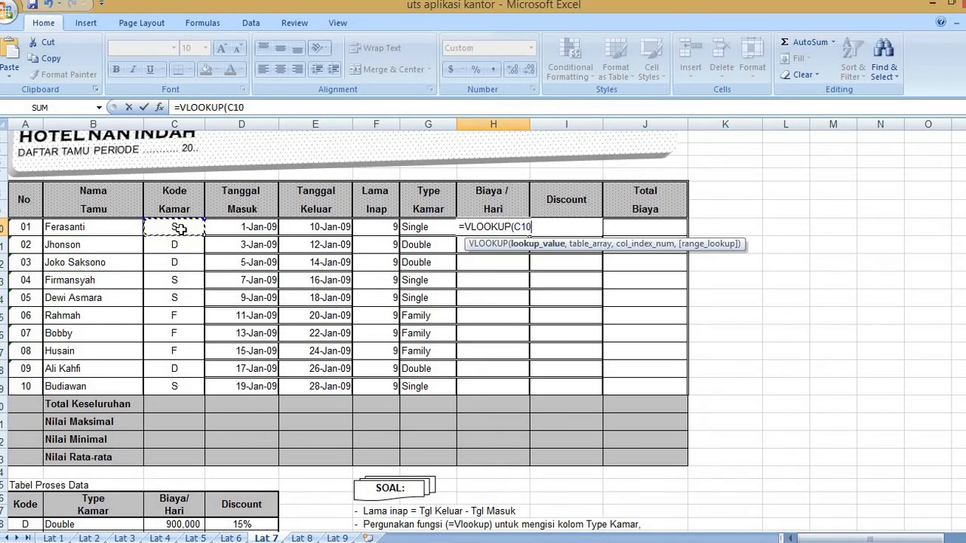
type(",")
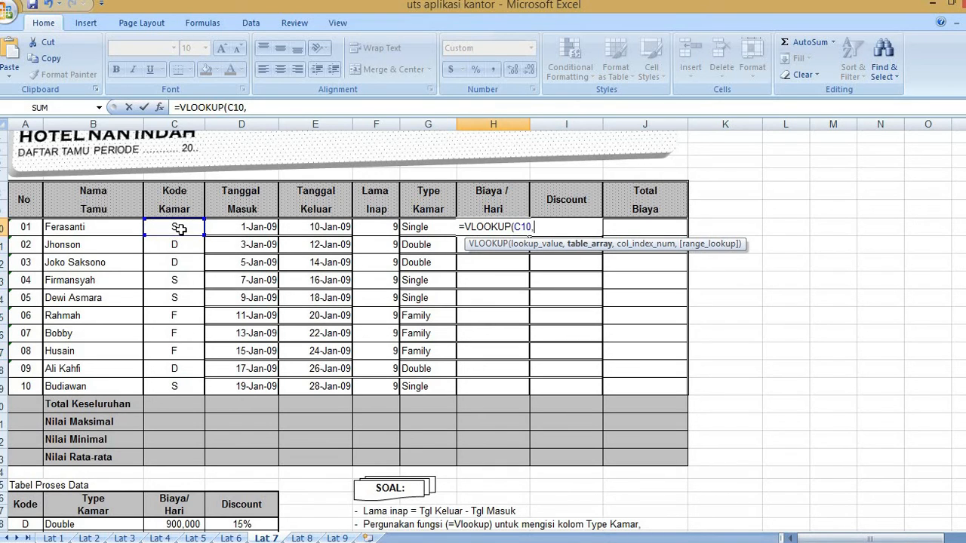
type("$A$26:$")
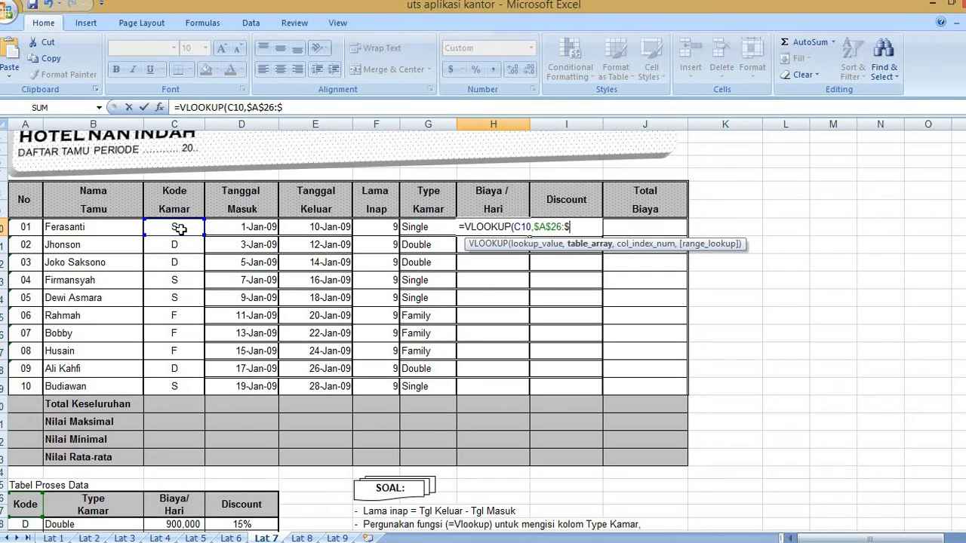
type("D$30")
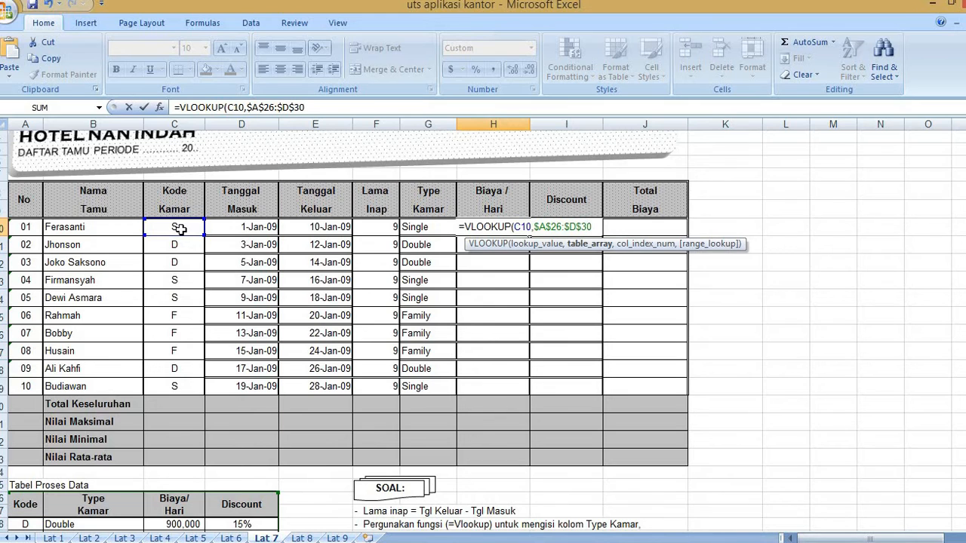
type(",")
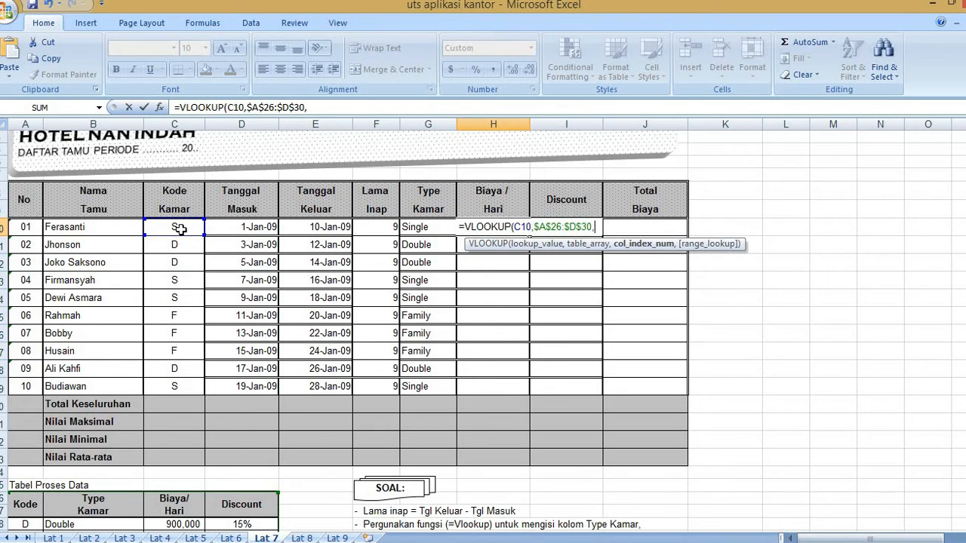
type("3,")
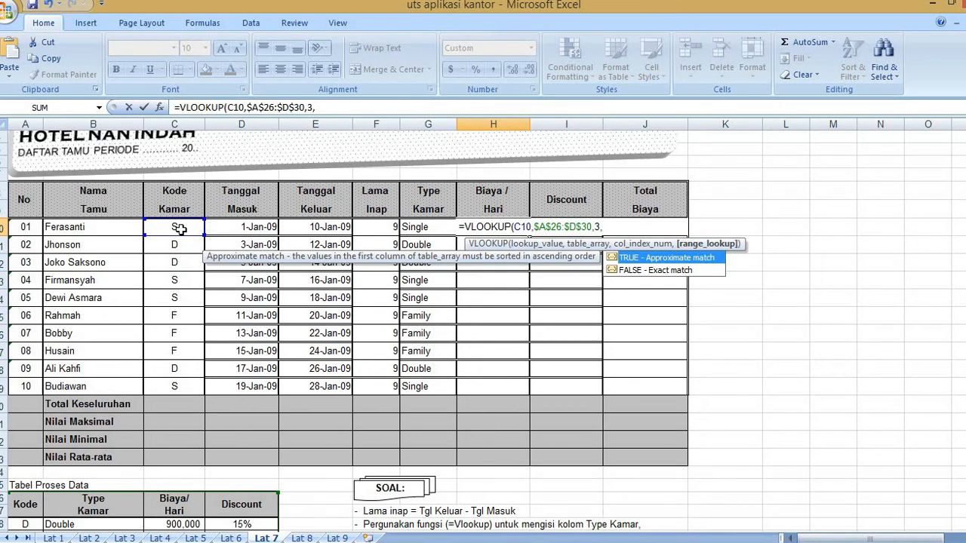
type("0)")
key("Return")
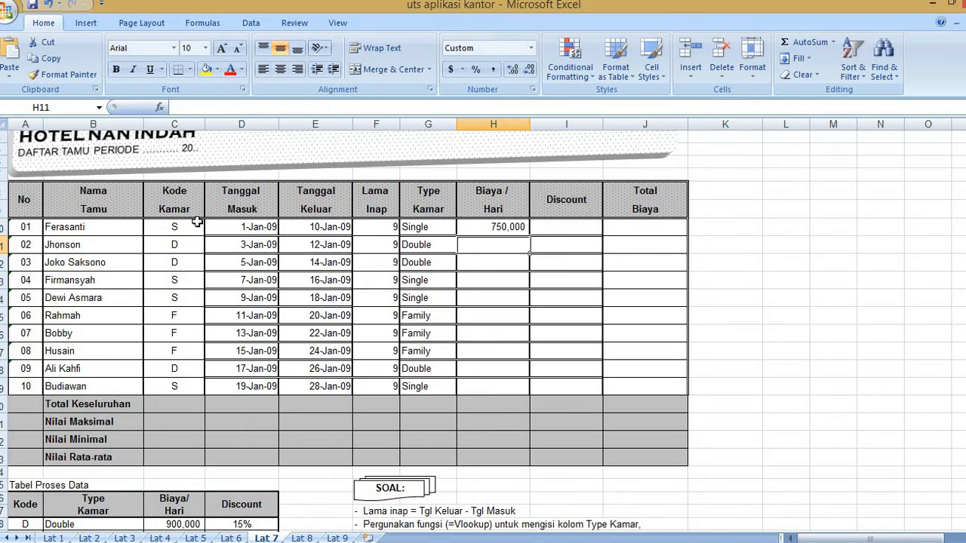
left_click(507, 225)
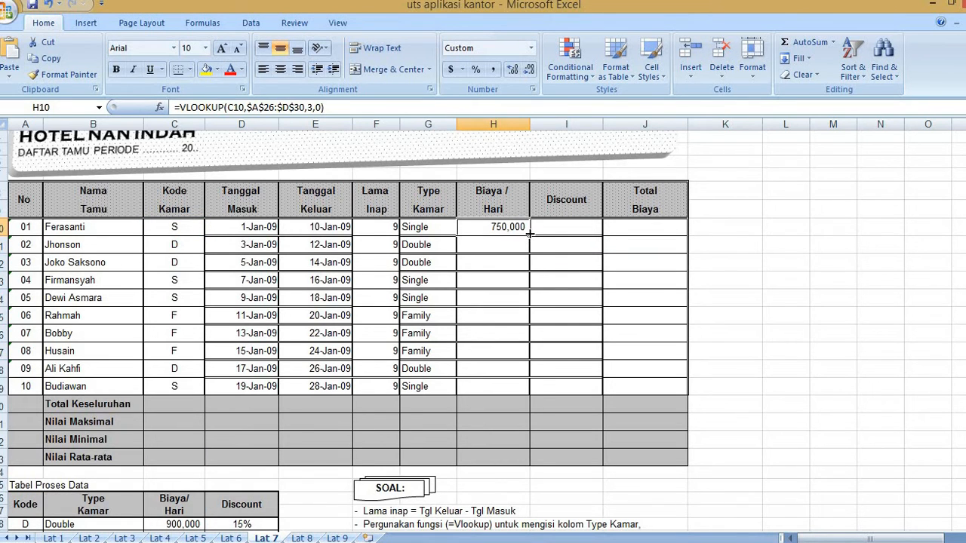
left_click_drag(531, 234, 528, 390)
Enter =VLOOKUP(C10,$A26:$D$30,4,0) in the Discount cell I10 and fill it down to I19.
left_click(575, 229)
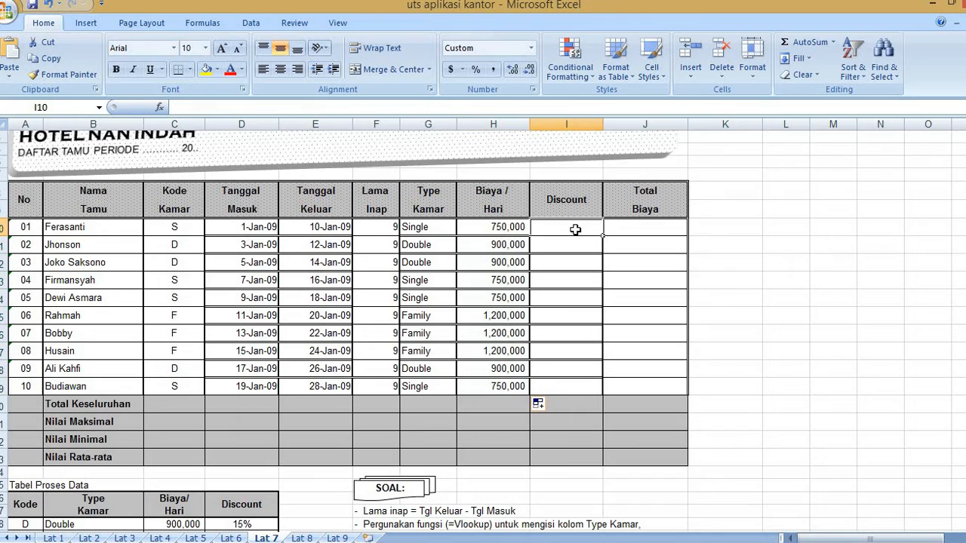
type("=VL")
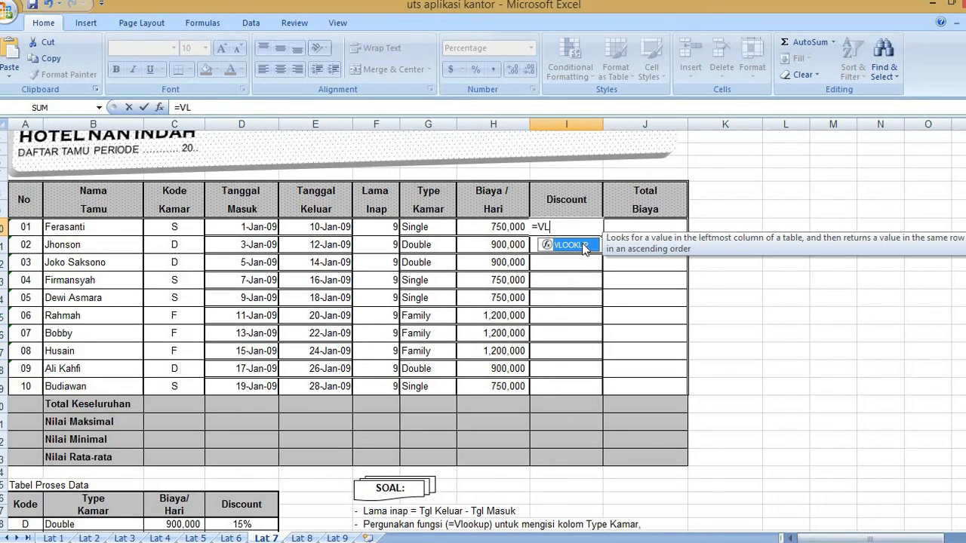
double_click(584, 247)
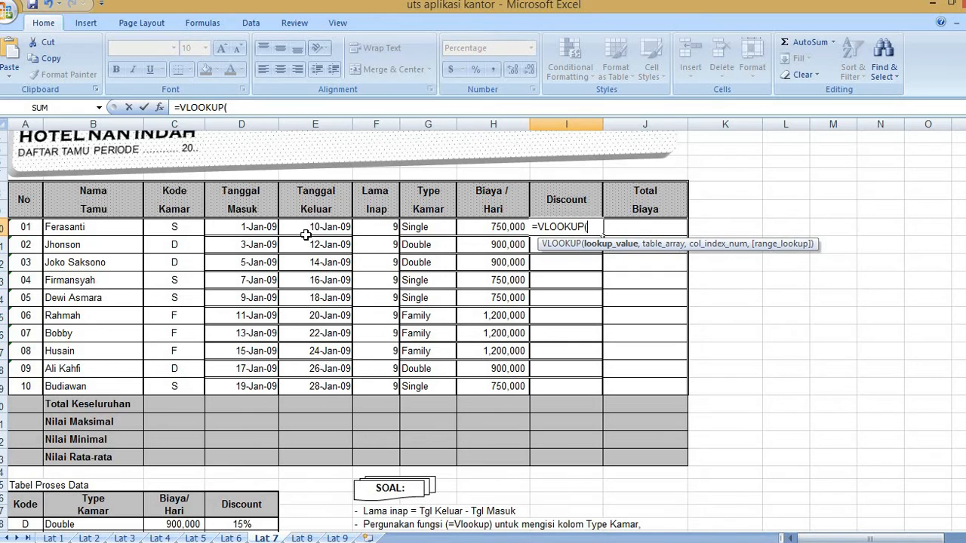
left_click(185, 230)
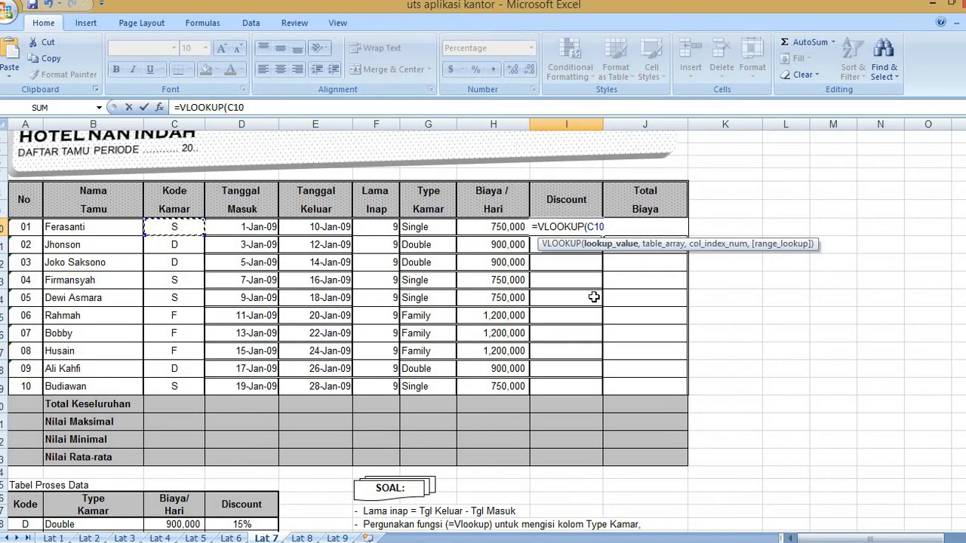
type(",$A")
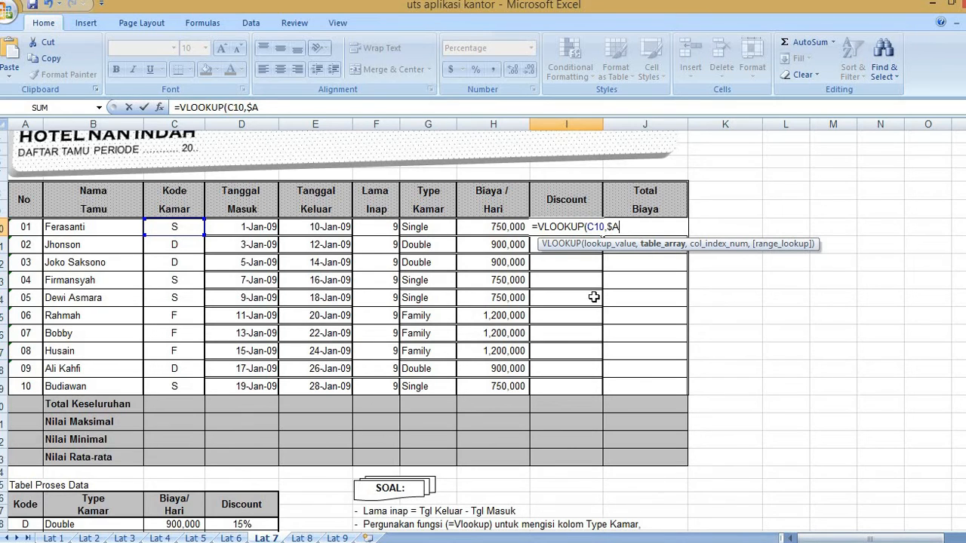
type("26:$D$30")
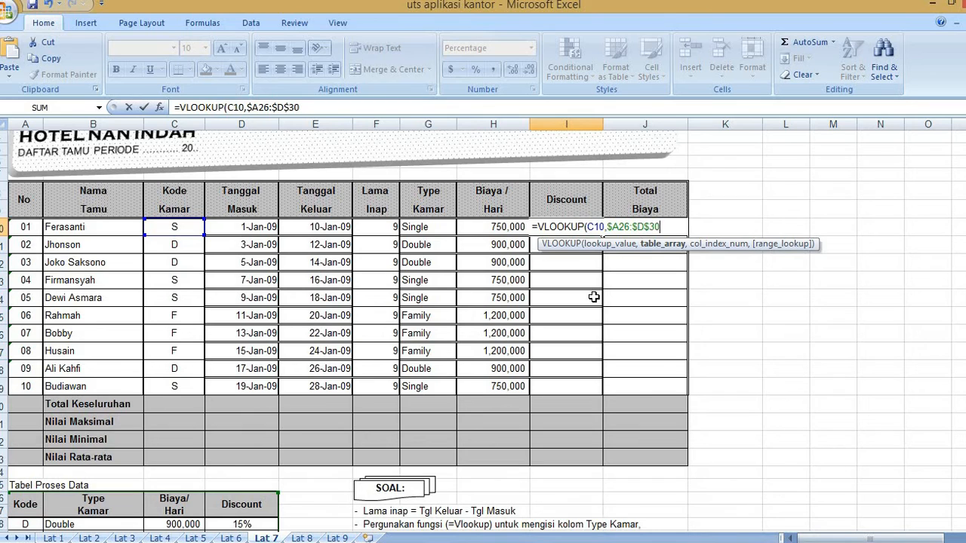
type(",")
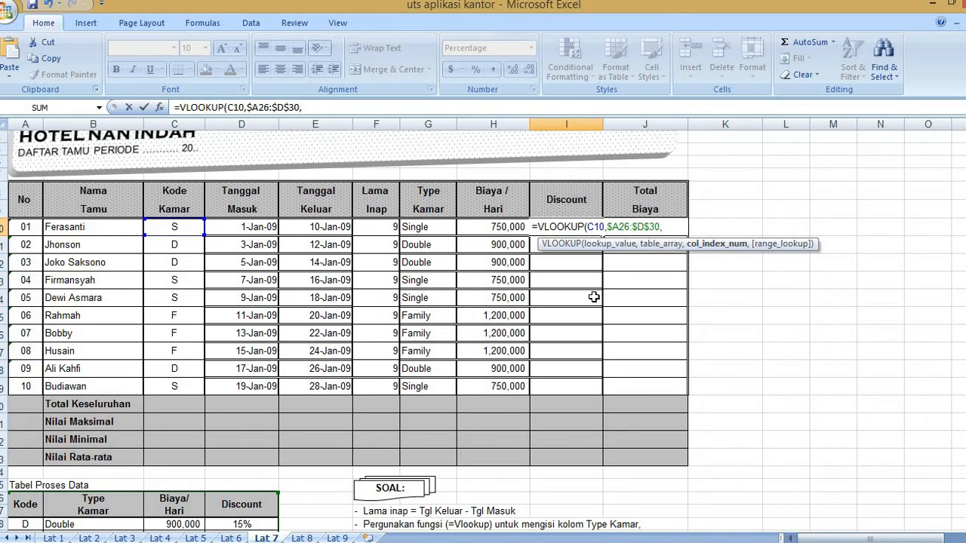
type("4,0")
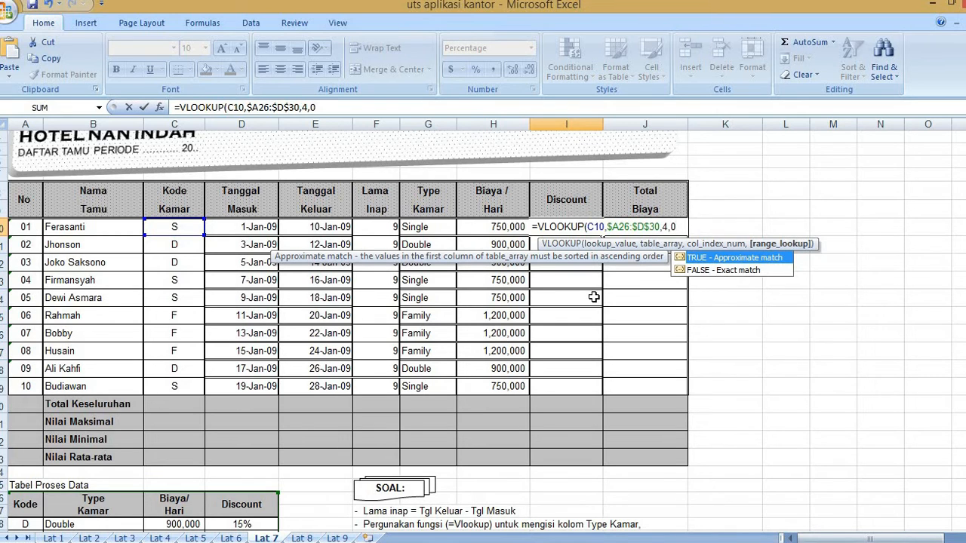
type(")")
key("Return")
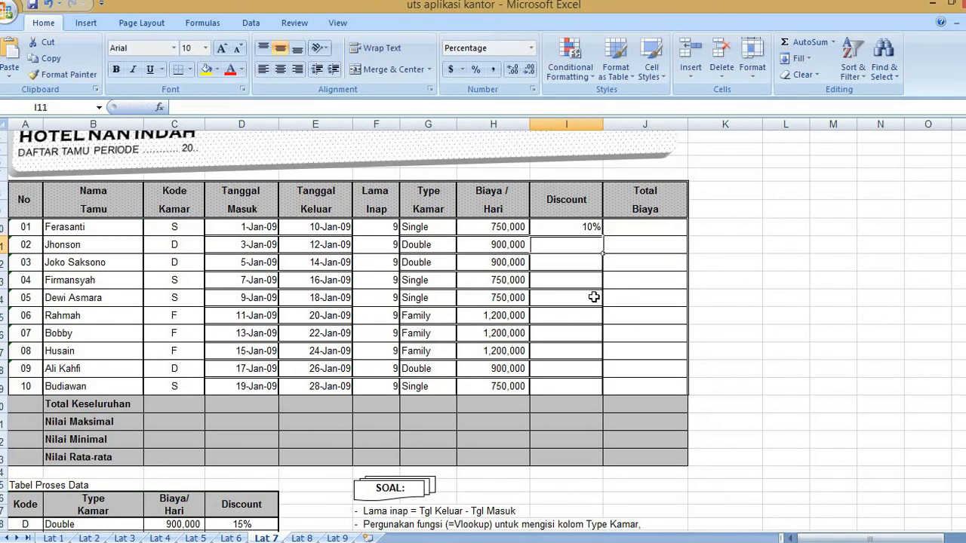
left_click(580, 227)
left_click_drag(602, 236, 597, 387)
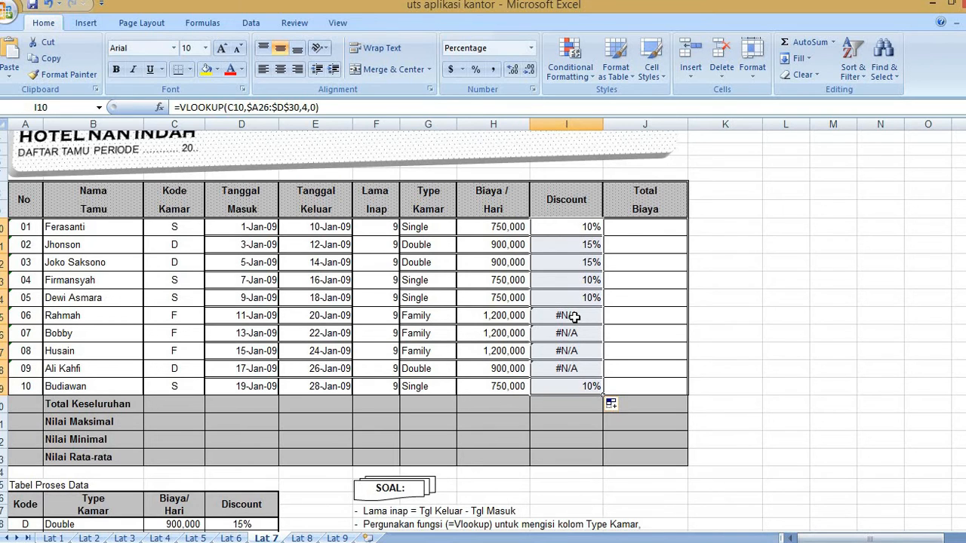
Correct the Discount formula in I10 to =VLOOKUP(C10,$A$26:$D$30,4,0) and fill it down to I19.
left_click(258, 107)
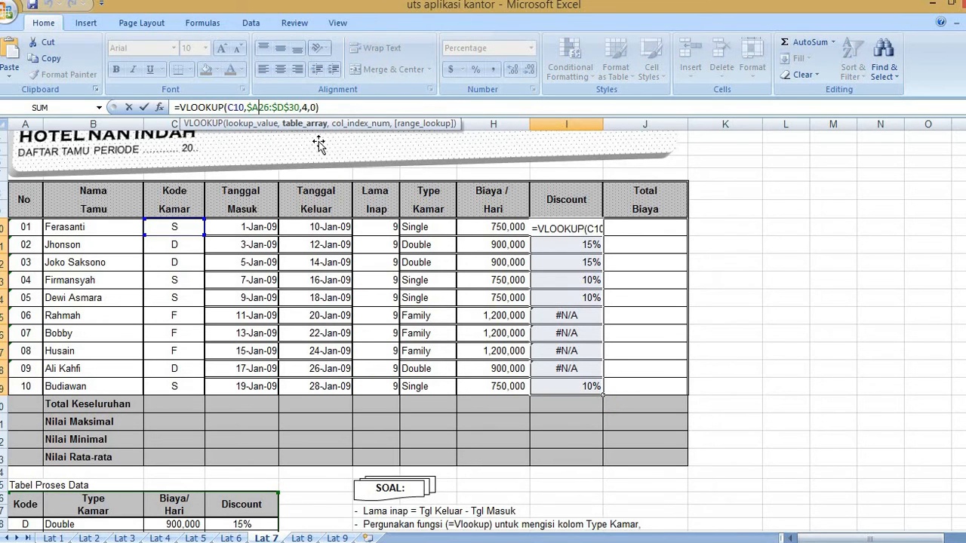
type("$")
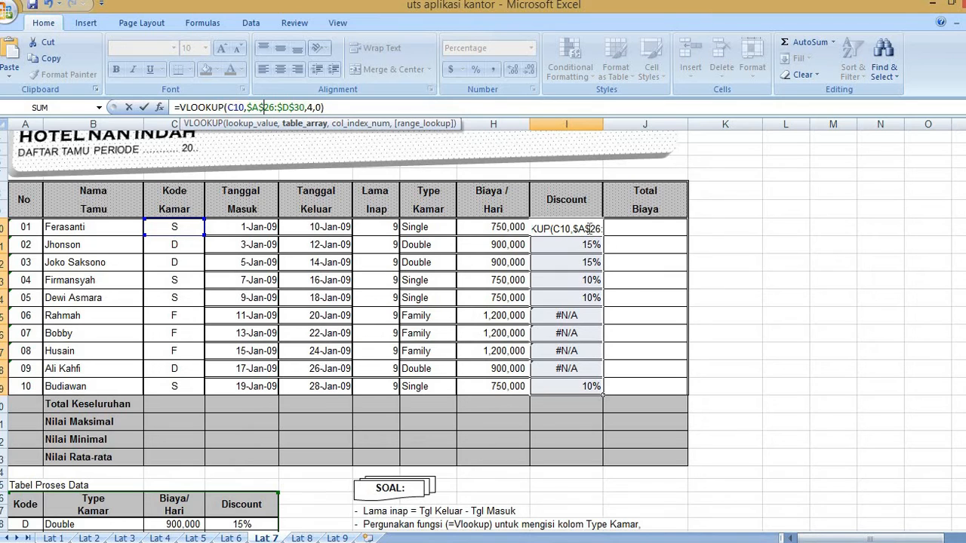
left_click(590, 227)
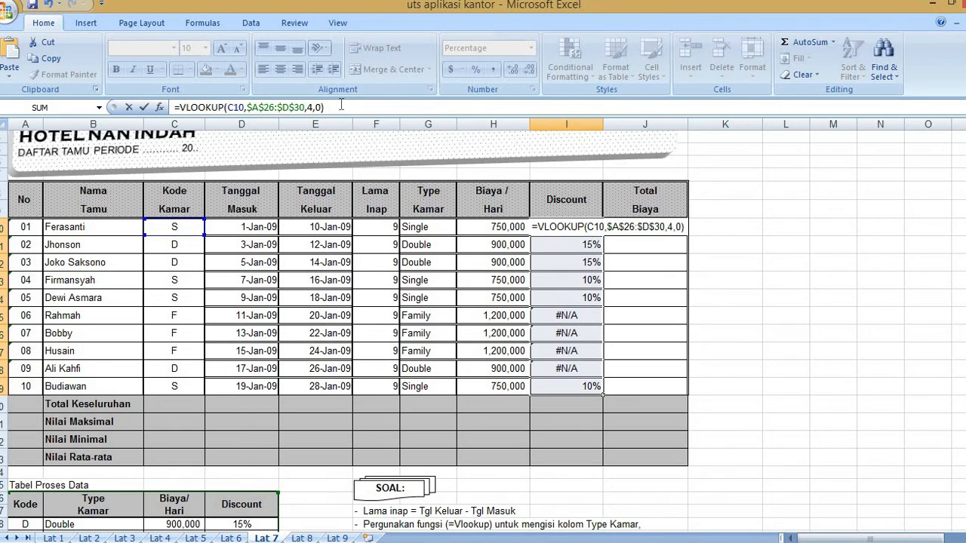
key("Return")
left_click(587, 227)
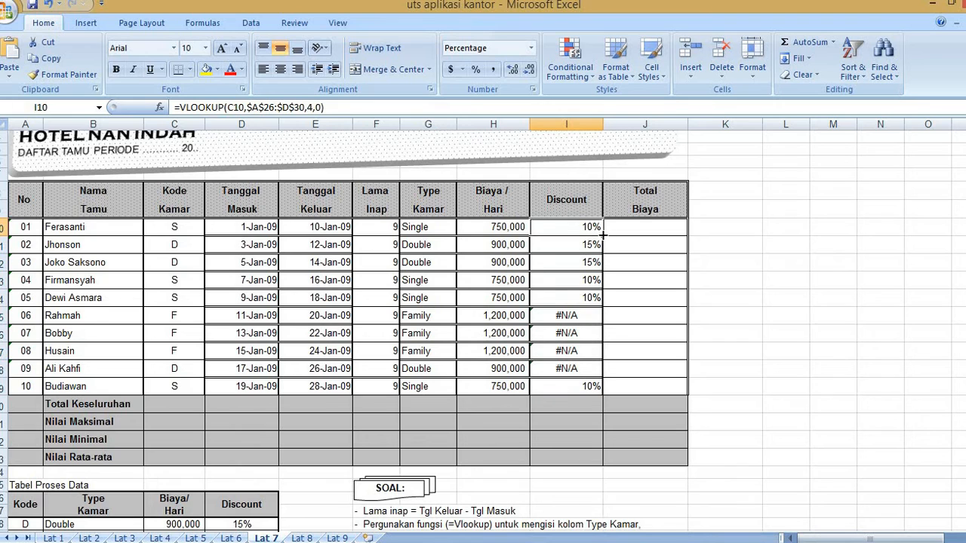
left_click_drag(604, 235, 598, 393)
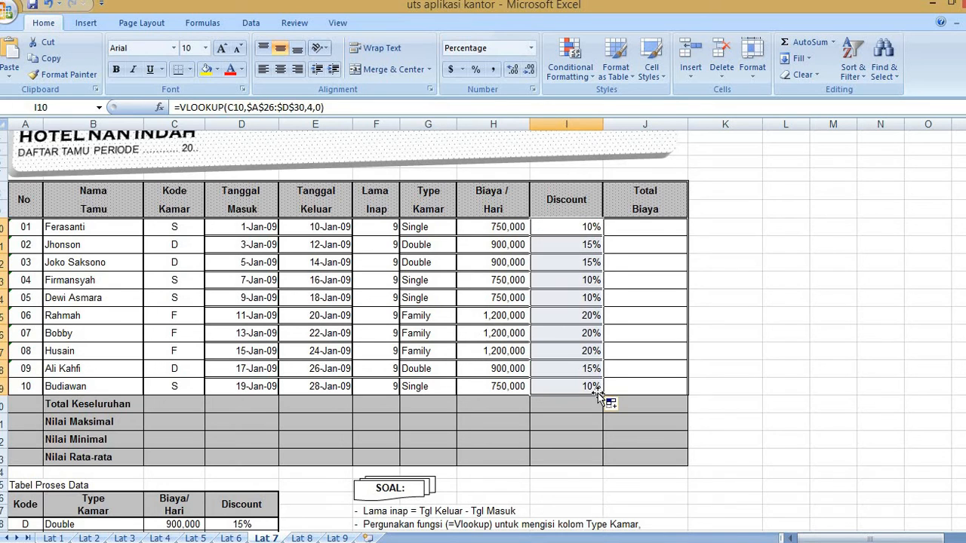
Enter =H10*F10*I10 in the Total Biaya cell J10 and fill it down to J19.
left_click(645, 229)
type("=")
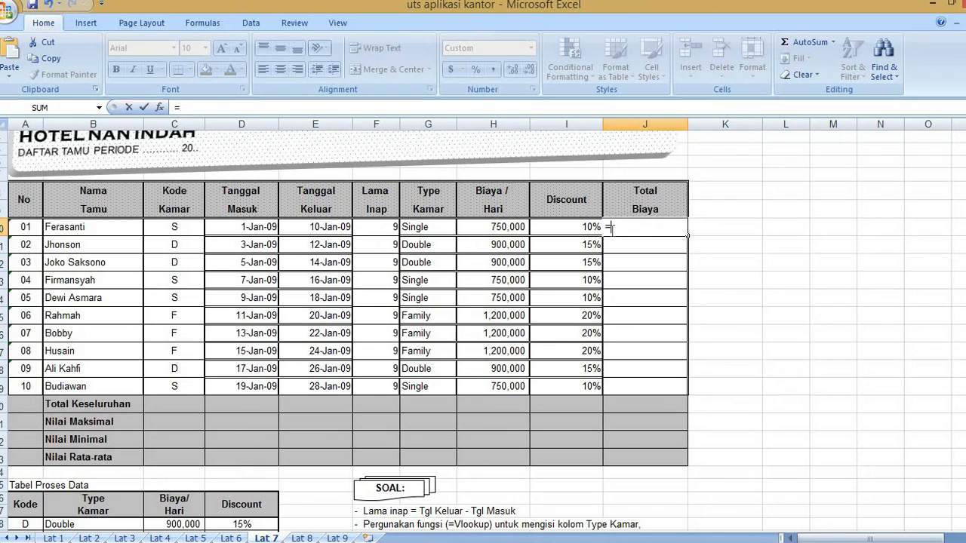
left_click(505, 226)
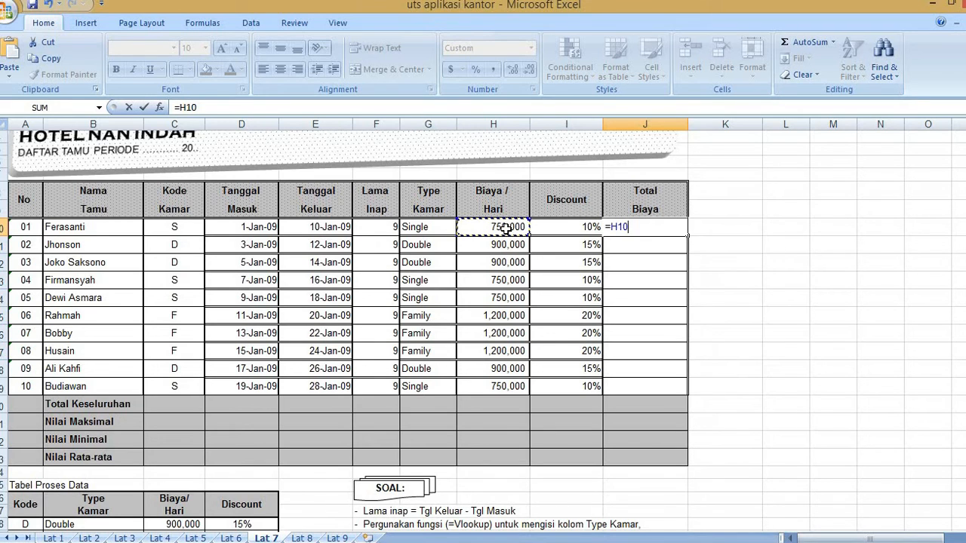
type("*")
left_click(377, 229)
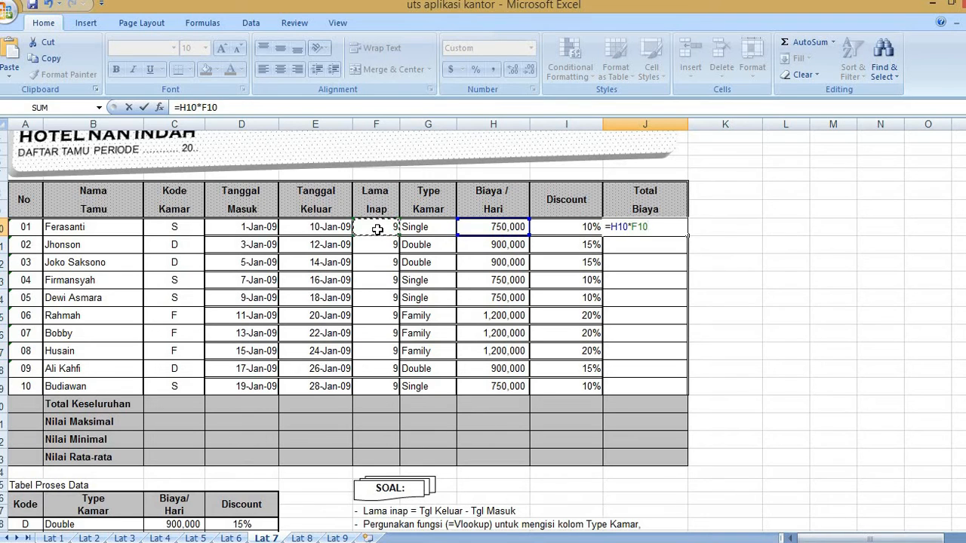
type("*")
left_click(575, 227)
key("Return")
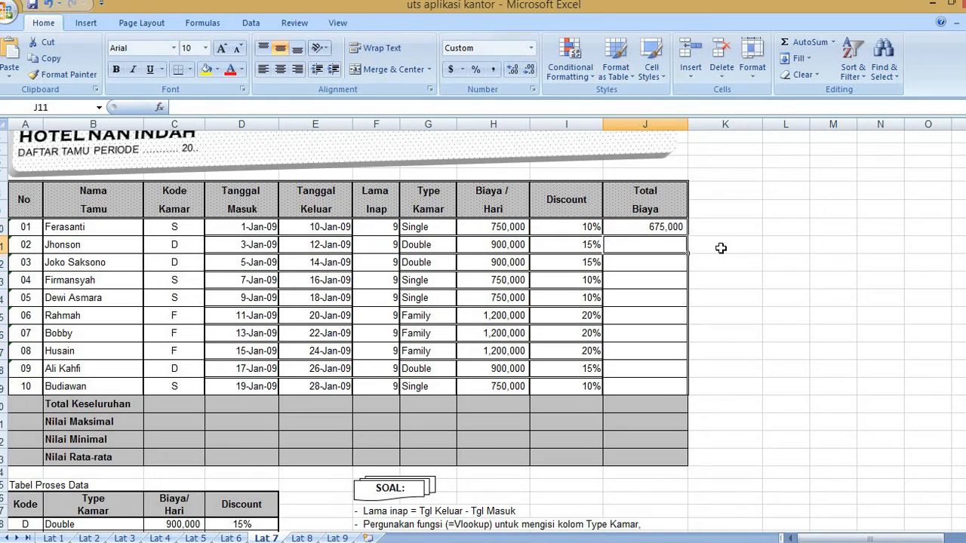
left_click(675, 226)
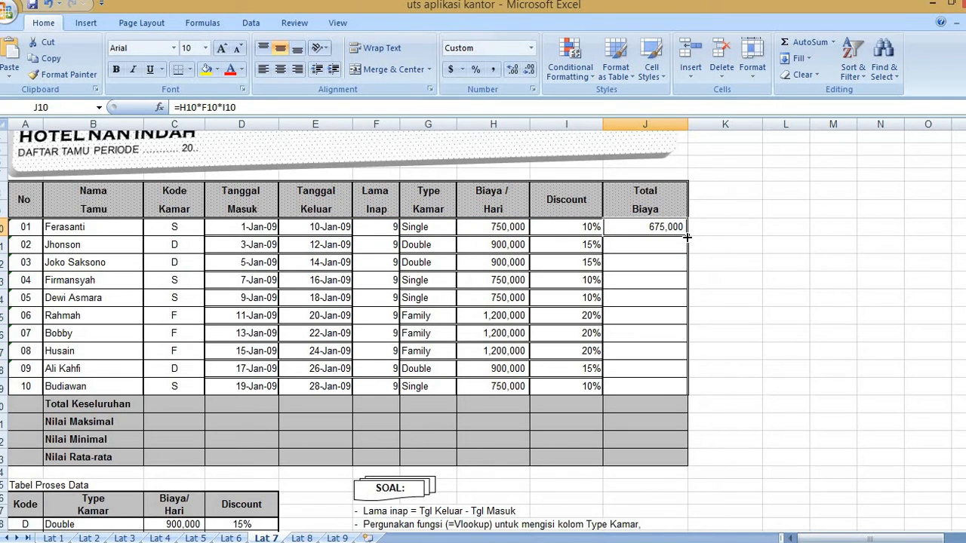
left_click_drag(688, 236, 687, 391)
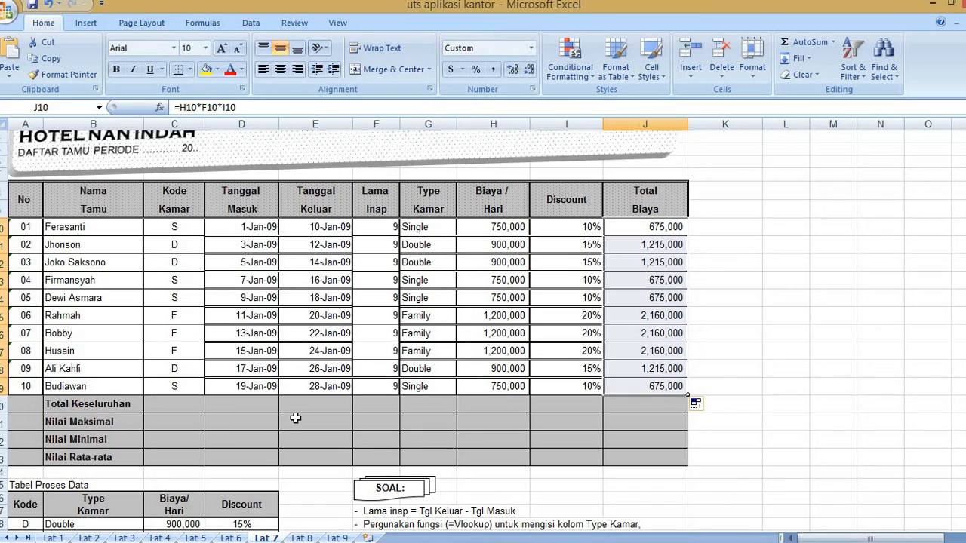
Enter =SUM(F10:F19) in the Total Keseluruhan row's Lama Inap cell F20.
left_click(387, 404)
type("=SU")
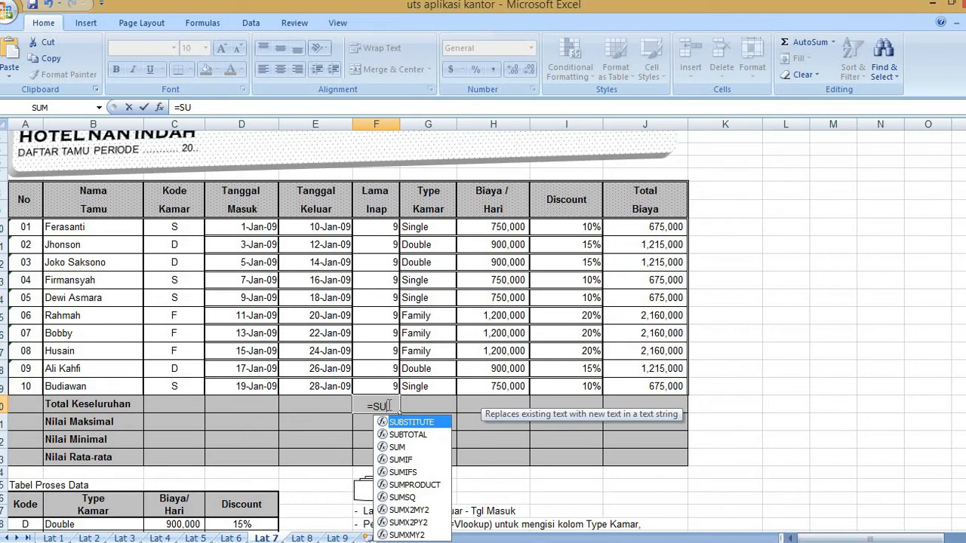
double_click(392, 445)
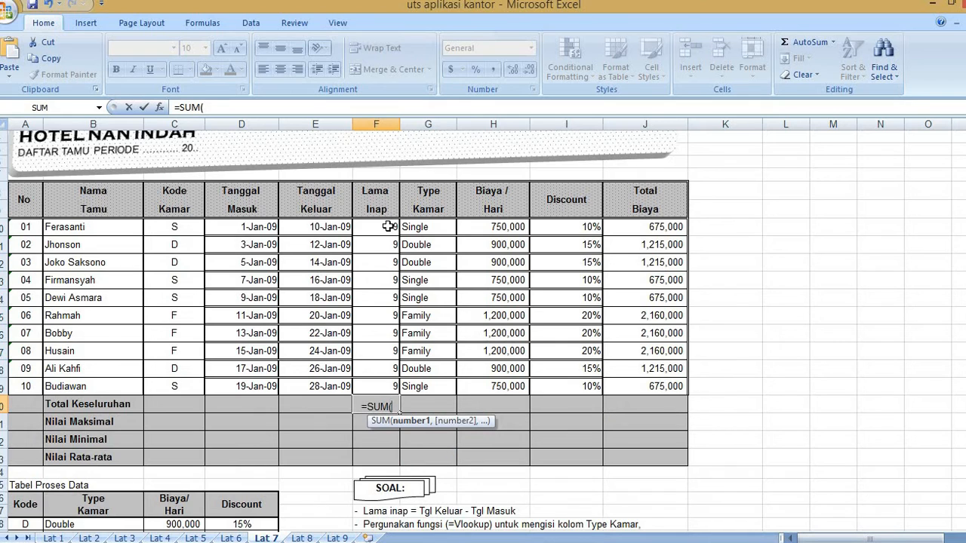
left_click_drag(388, 226, 388, 386)
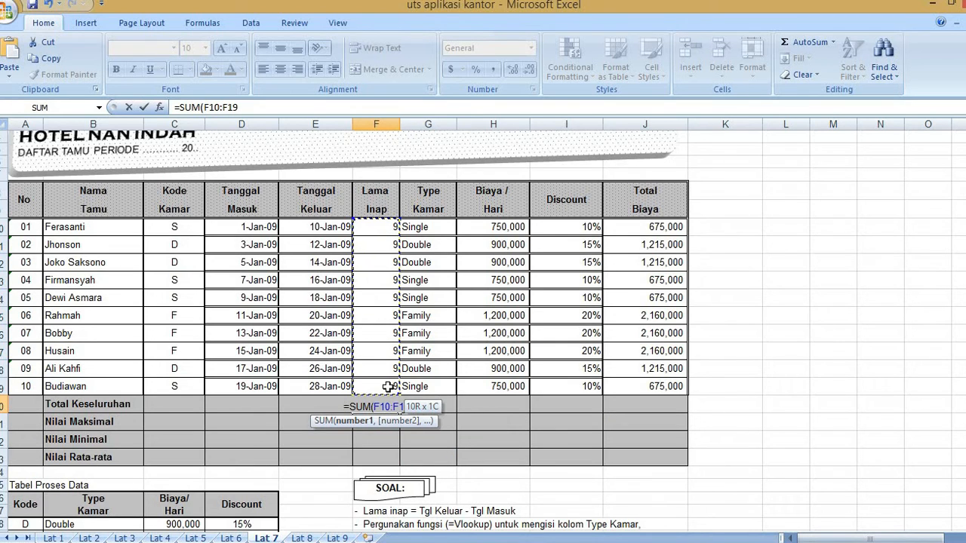
type(")")
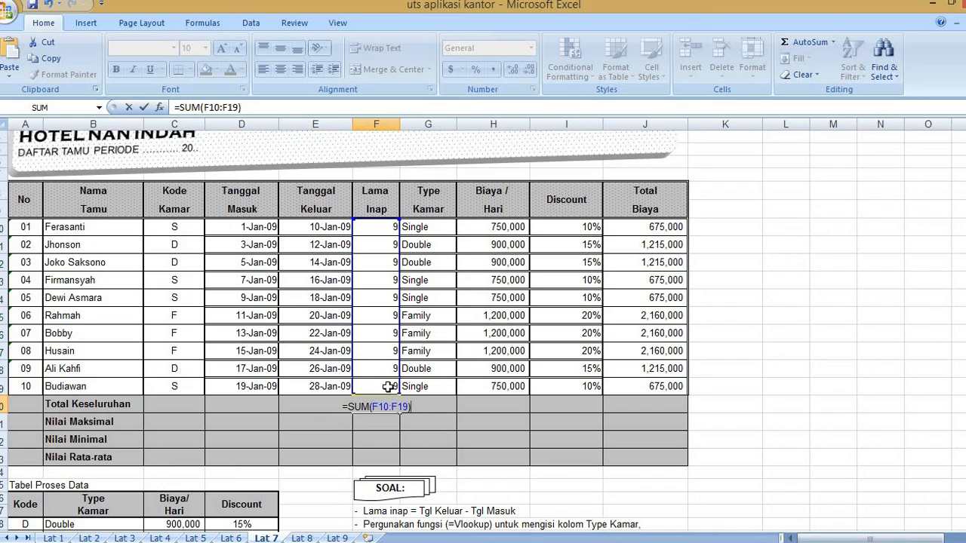
key("Return")
Enter =SUM(H10:H19) in the Total Keseluruhan row's Biaya / Hari cell H20.
left_click(482, 401)
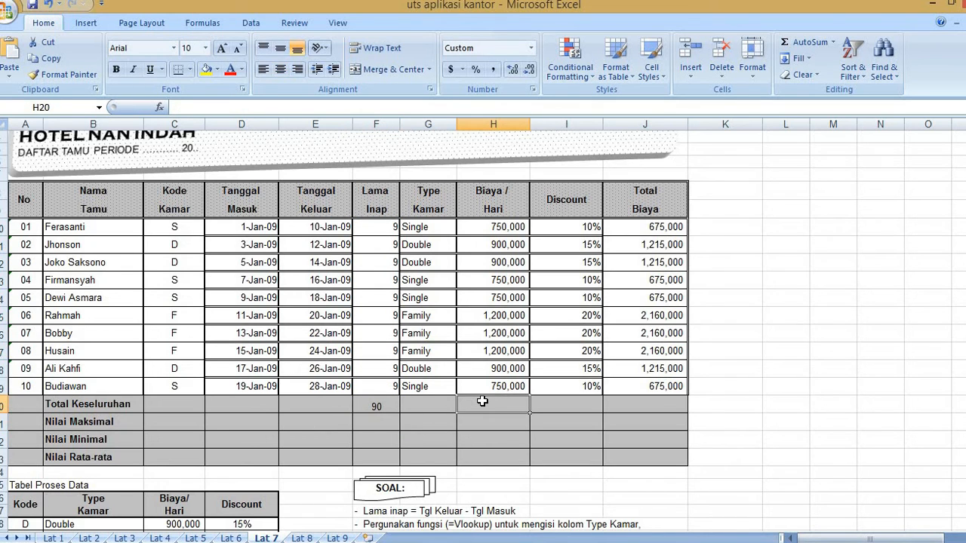
type("=SU")
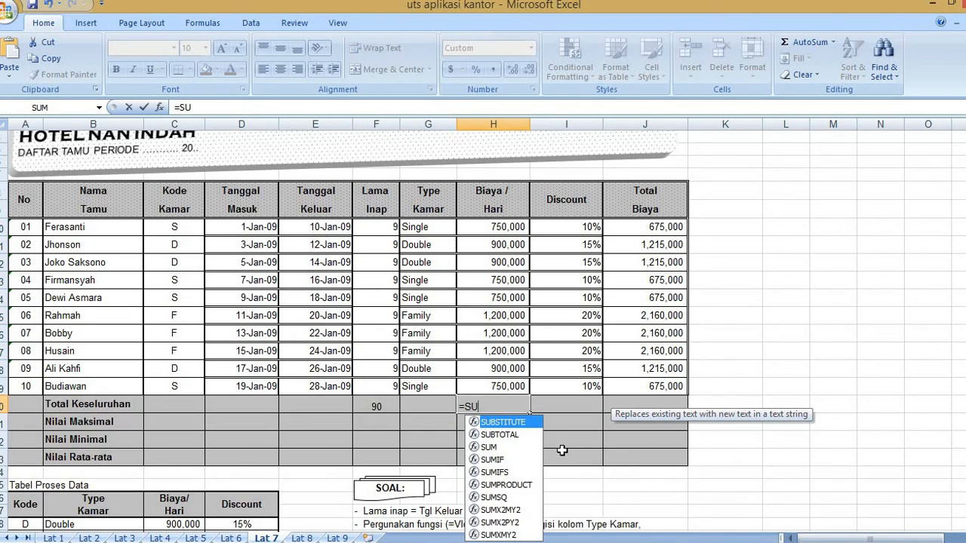
double_click(518, 453)
left_click_drag(507, 233, 537, 458)
type(")")
key("Return")
Fill the H20 sum across to the Total Biaya cell J20 and clear the Discount cell I20.
left_click(521, 406)
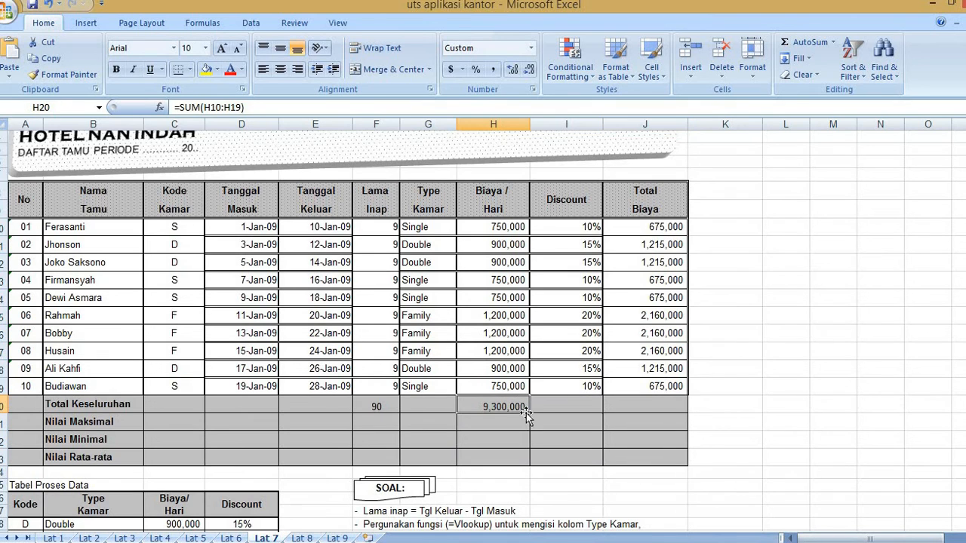
left_click_drag(534, 412, 663, 407)
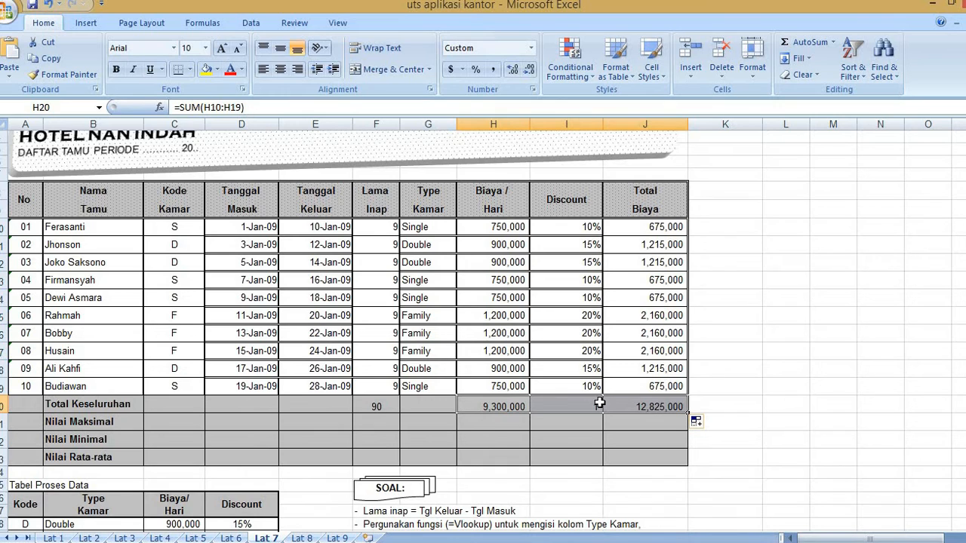
left_click(574, 406)
key("Delete")
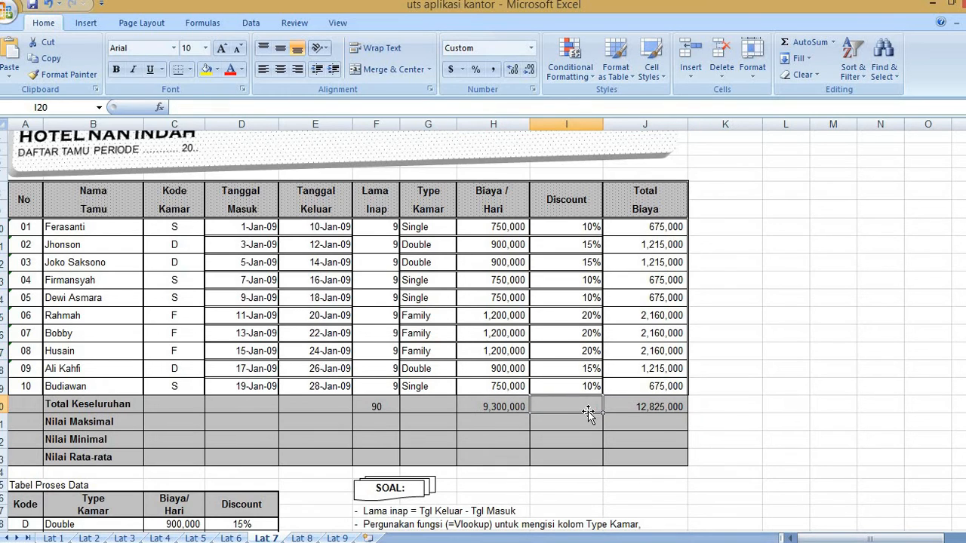
Enter =MAX(F10:F19) in the Nilai Maksimal row's Lama Inap cell F21.
left_click(383, 421)
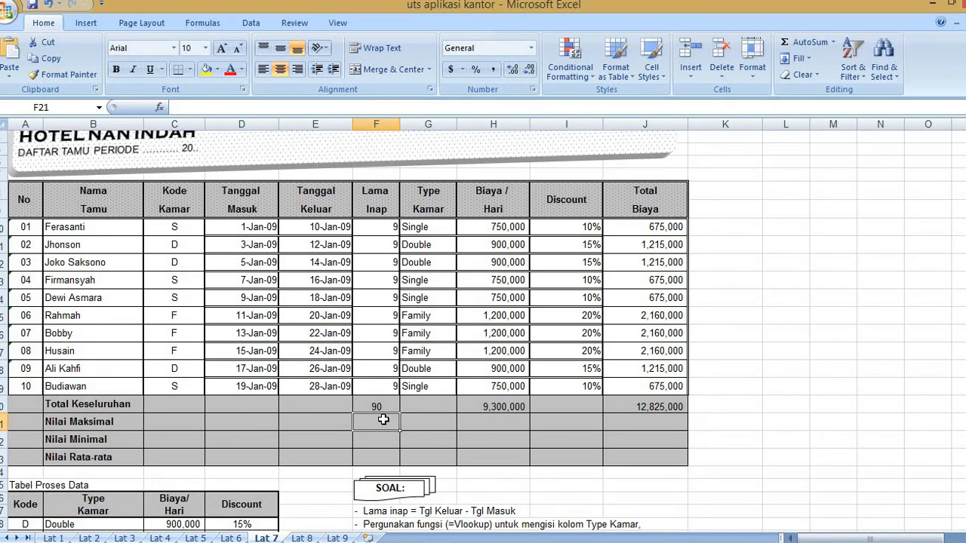
type("=MAX(")
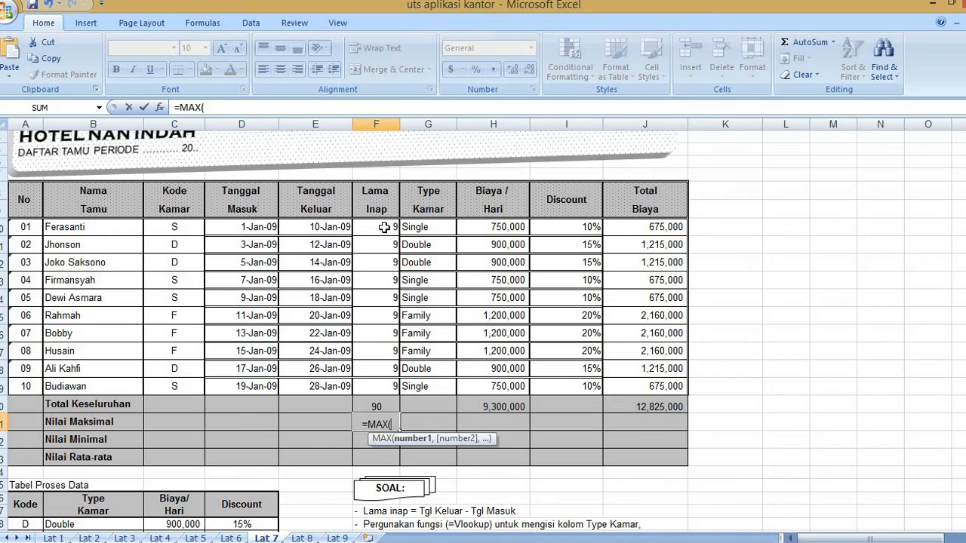
left_click_drag(384, 227, 387, 384)
type(")")
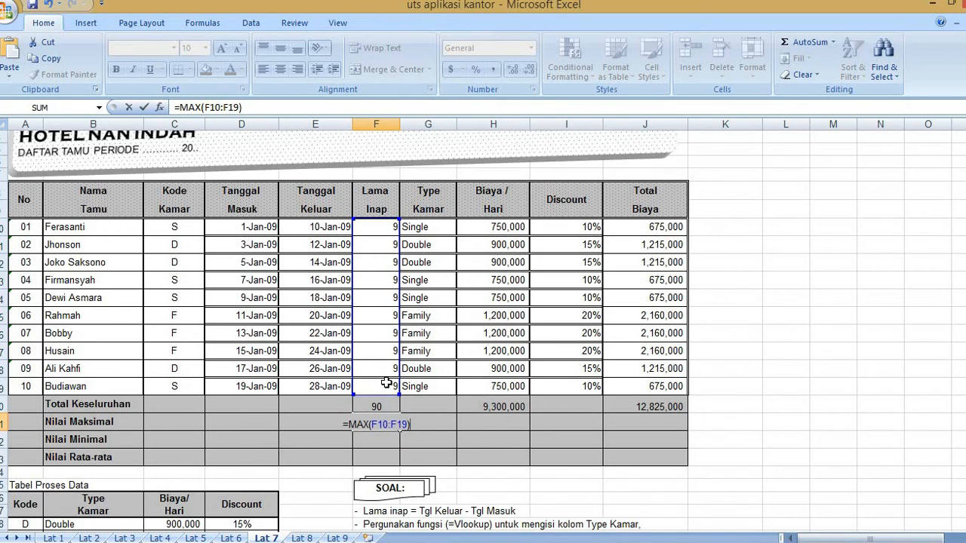
key("Return")
Enter =MAX(H10:H19) in the Nilai Maksimal row's Biaya / Hari cell H21.
left_click(502, 421)
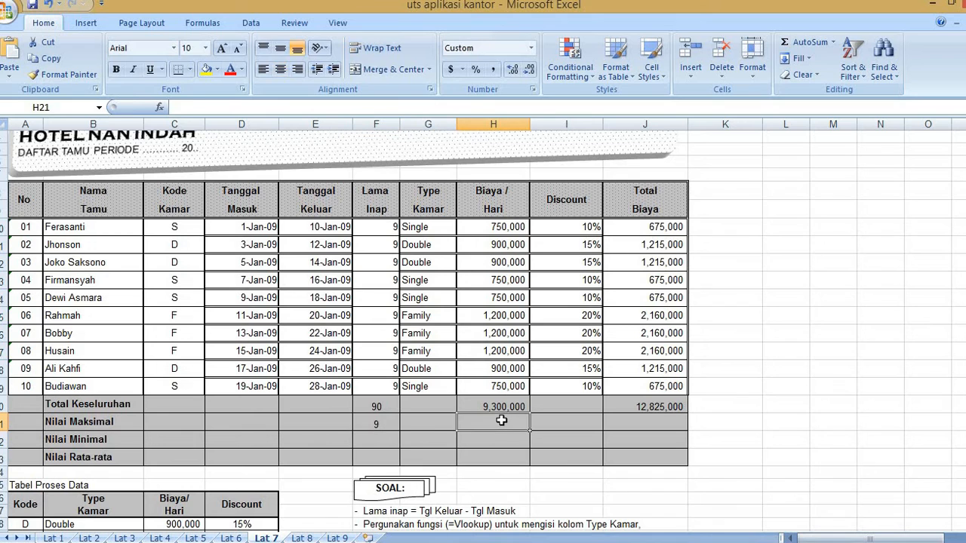
type("=MA")
double_click(490, 451)
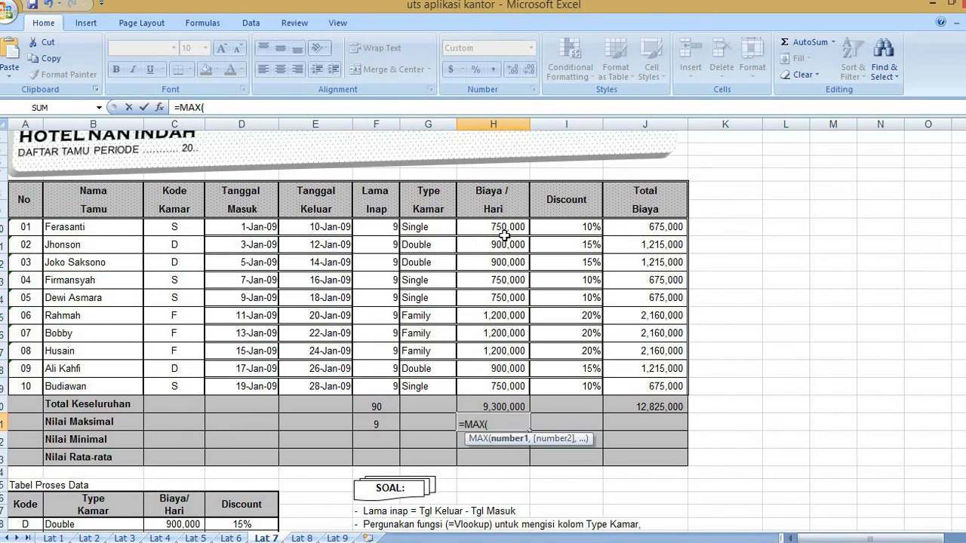
left_click_drag(503, 228, 510, 385)
type(")")
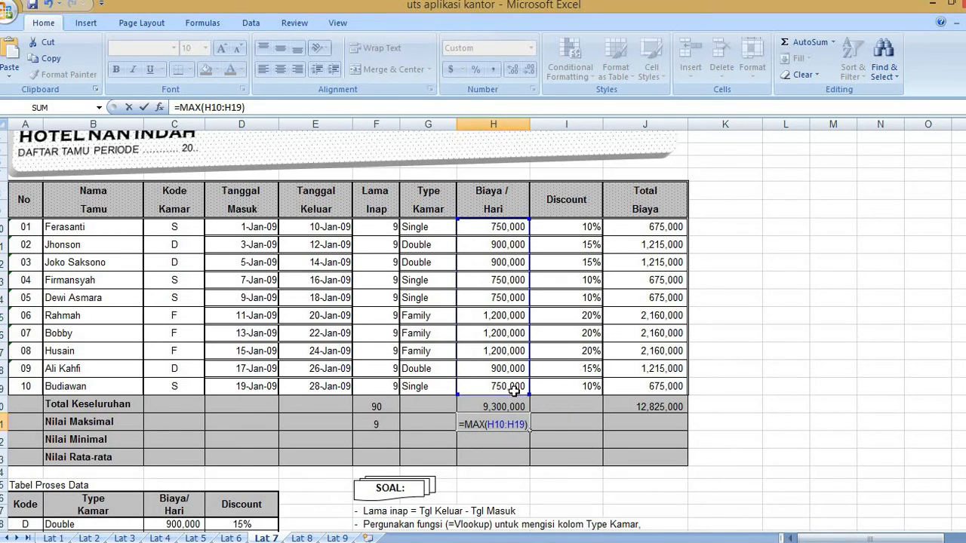
key("Return")
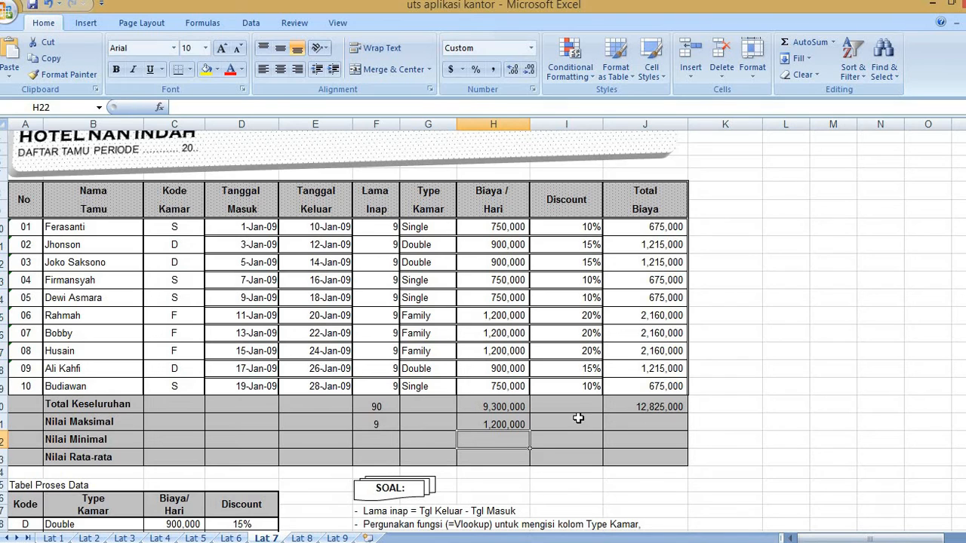
Enter =MAX(I10:I19) in the Nilai Maksimal row's Discount cell I21.
left_click(577, 418)
type("=MA")
double_click(571, 451)
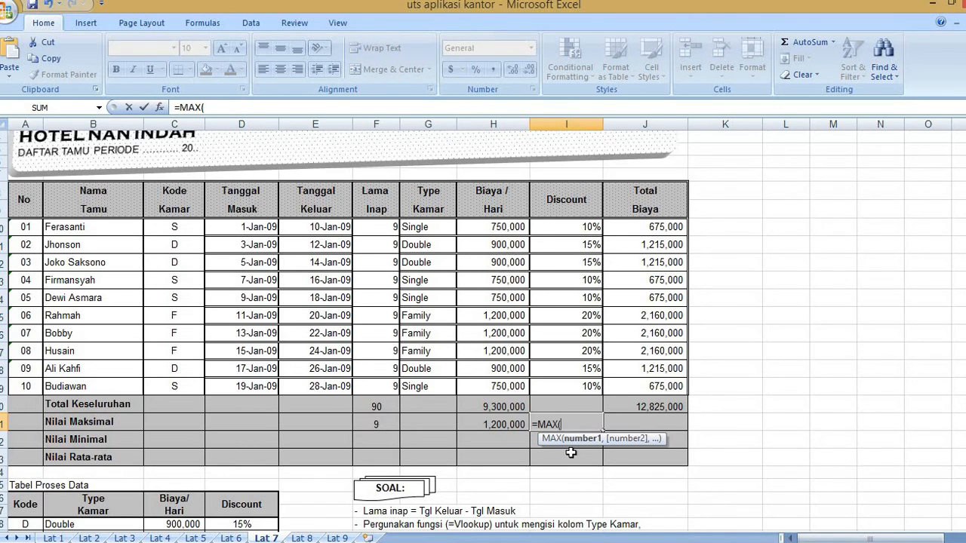
left_click_drag(578, 226, 579, 385)
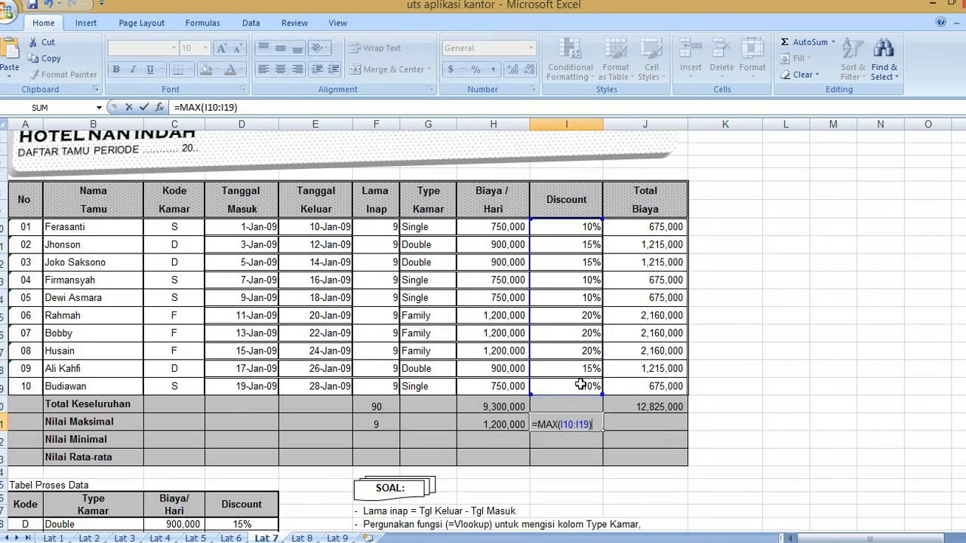
type(")")
key("Return")
Try to fill the I21 MAX formula across to the Total Biaya cell J21, and clear J21.
left_click(646, 425)
left_click(593, 423)
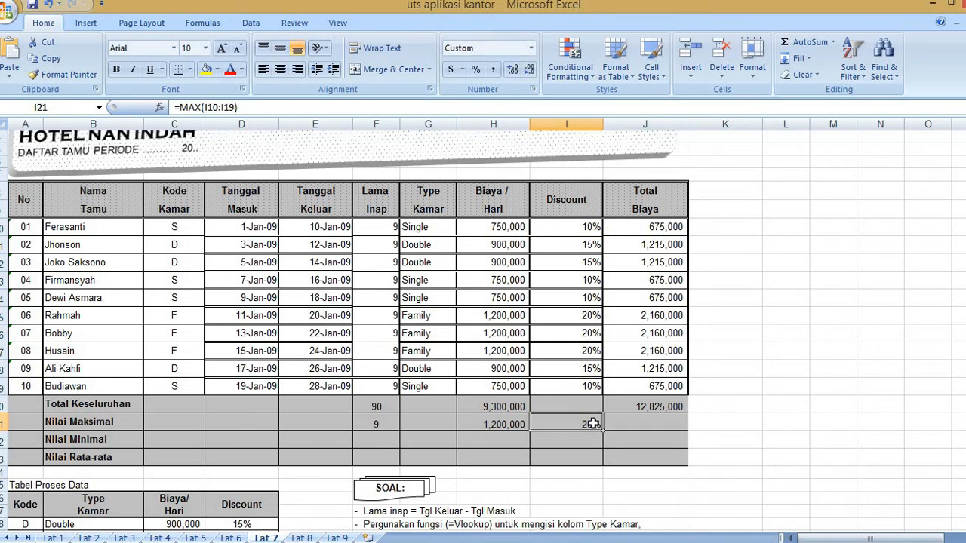
left_click_drag(646, 429, 647, 429)
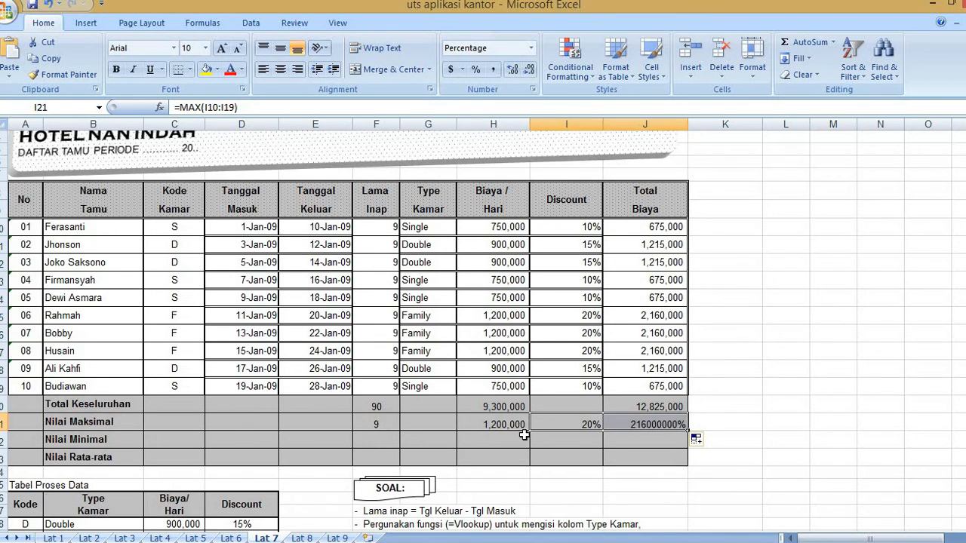
left_click(629, 424)
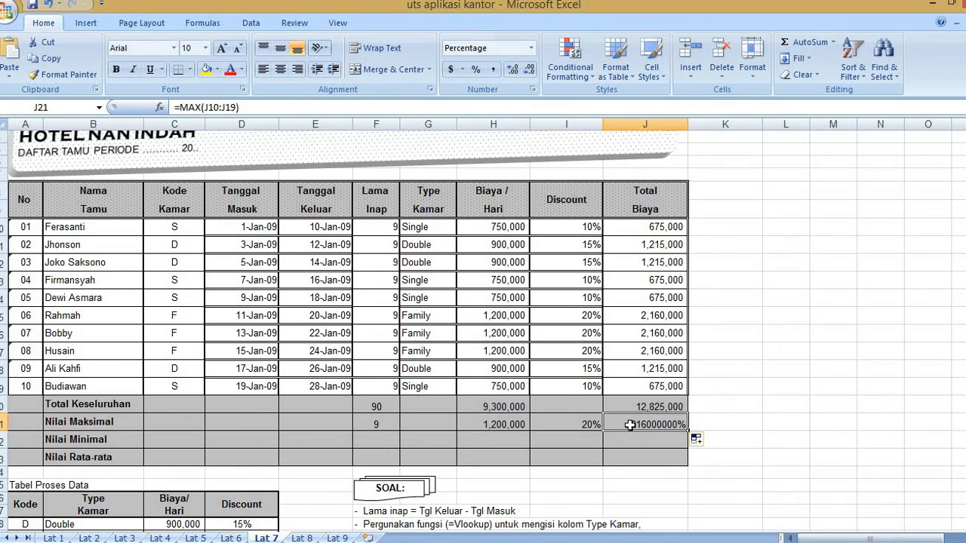
key("Delete")
Enter =MAX(J10:J19) in the Nilai Maksimal row's Total Biaya cell J21.
type("=MA")
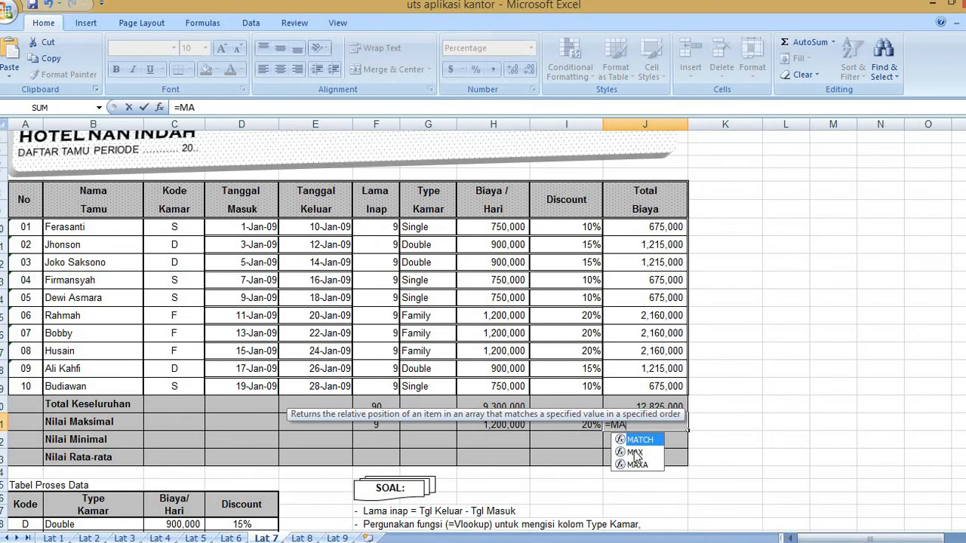
double_click(634, 453)
left_click_drag(665, 226, 669, 385)
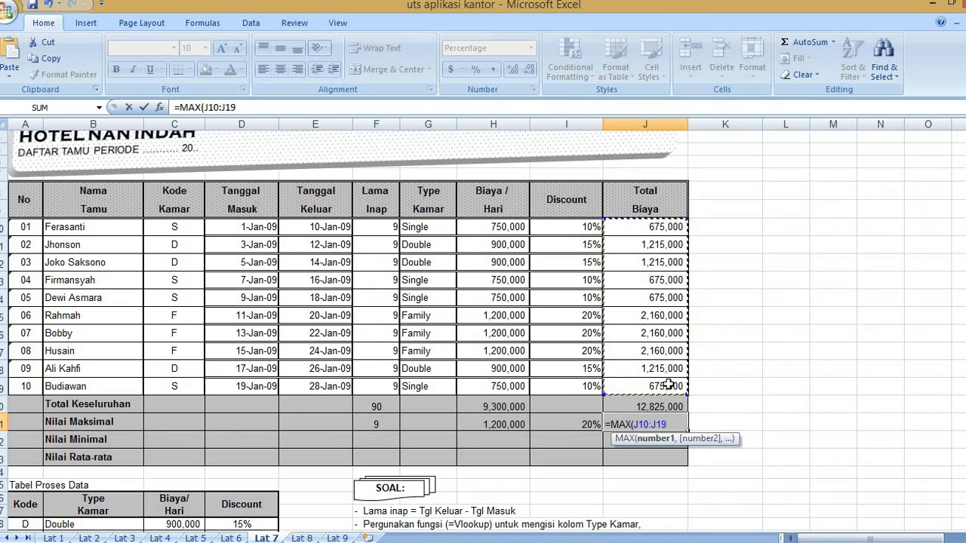
key("Return")
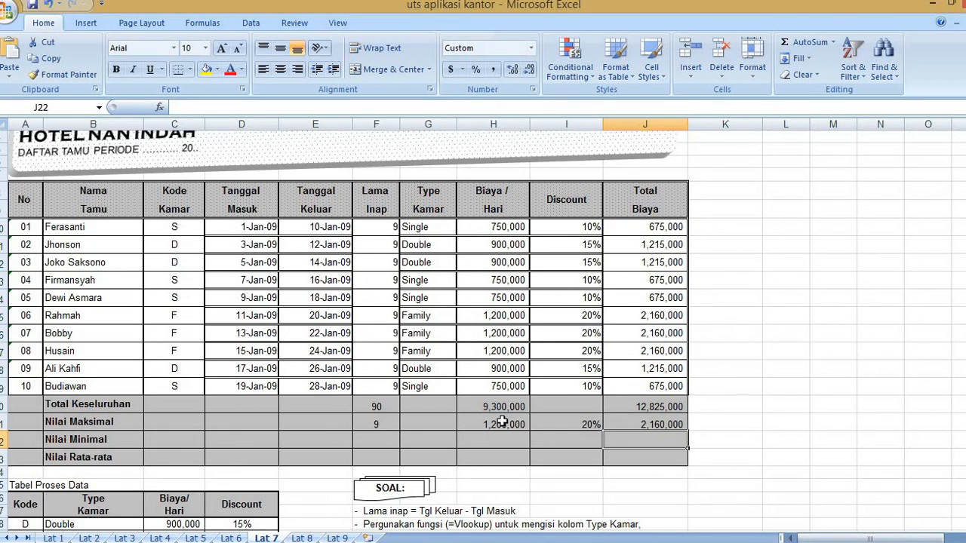
left_click(388, 439)
type("=MI")
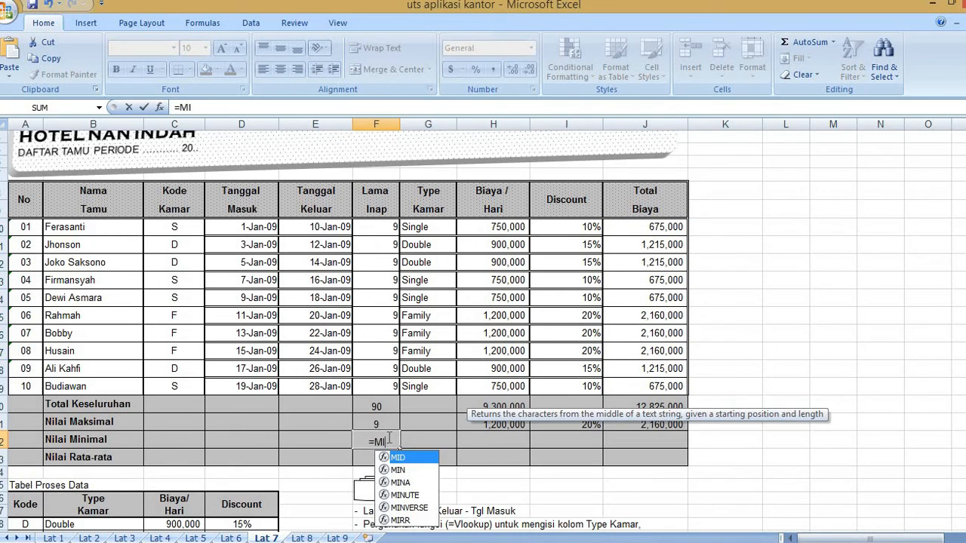
double_click(398, 470)
left_click_drag(391, 227, 392, 385)
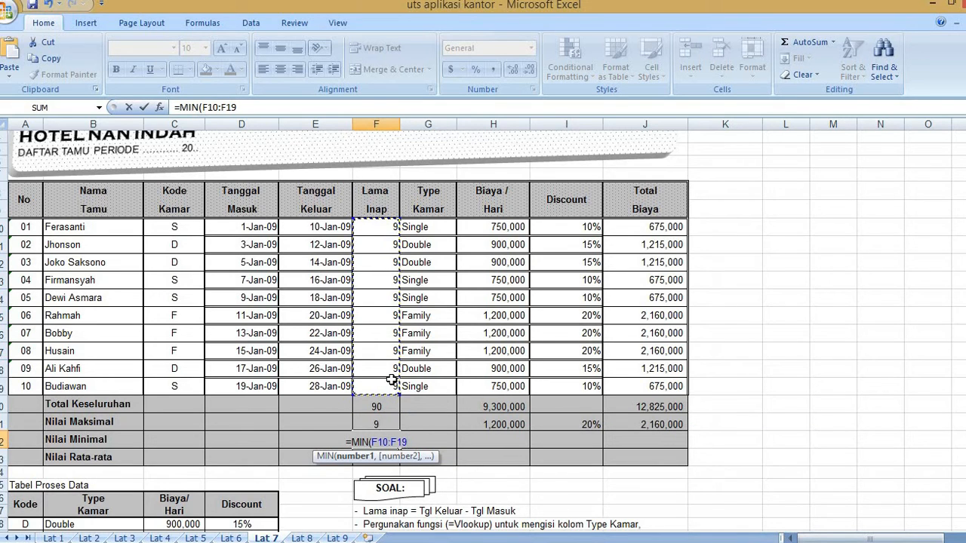
left_click(390, 442)
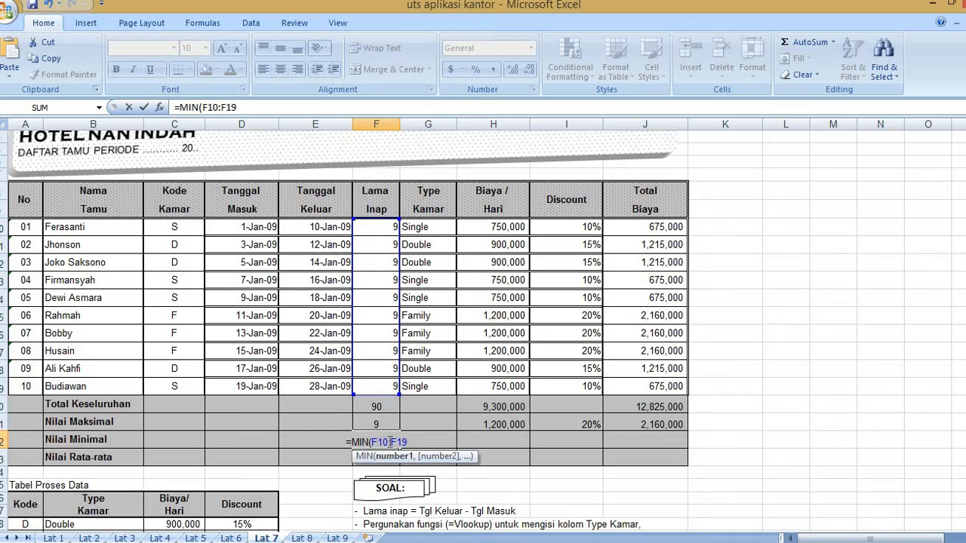
key("Delete")
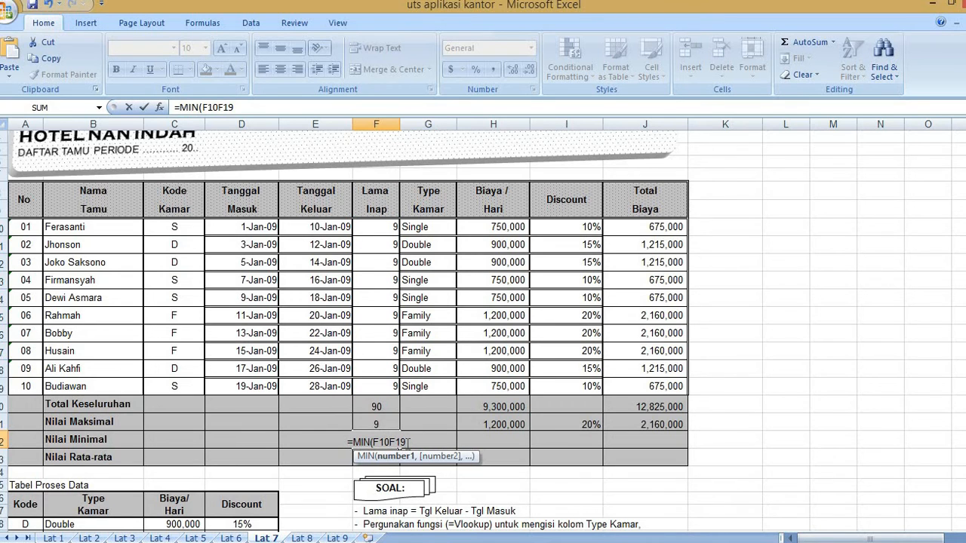
key("BackSpace")
key("BackSpace")
key("BackSpace")
key("BackSpace")
key("BackSpace")
key("BackSpace")
key("BackSpace")
key("BackSpace")
key("BackSpace")
key("BackSpace")
key("BackSpace")
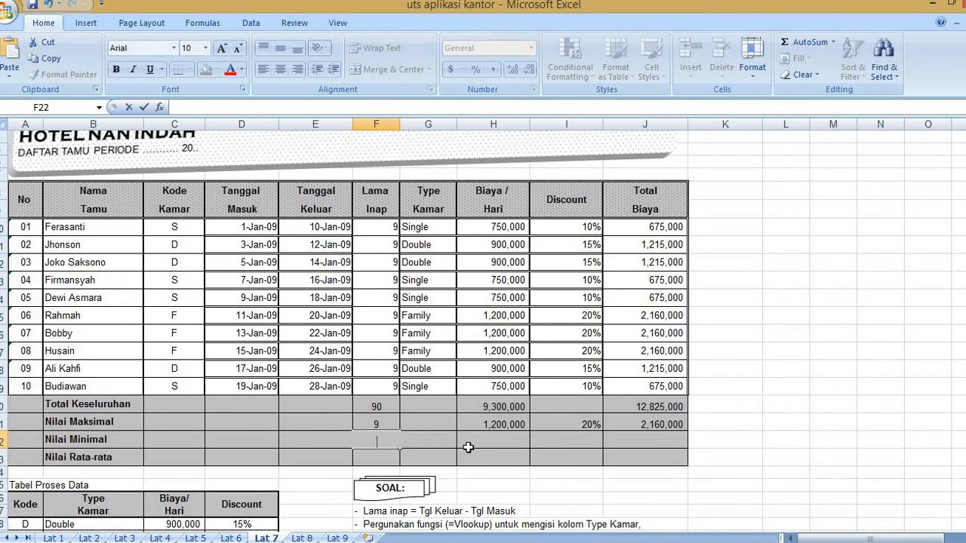
Enter =MIN(H10:H19) in the Nilai Minimal row's Biaya / Hari cell H22.
left_click(475, 442)
type("=MI")
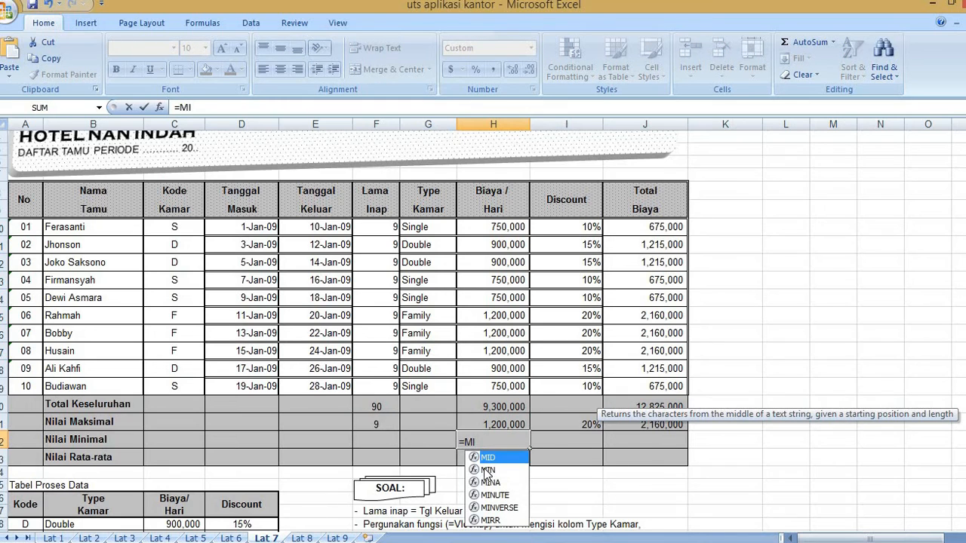
type("N(")
left_click_drag(513, 225, 512, 385)
type(")")
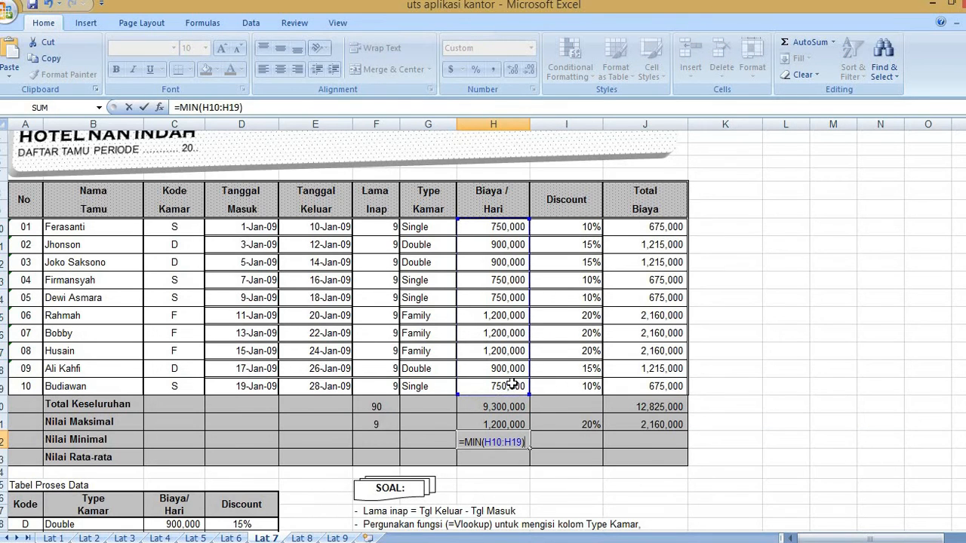
key("Return")
Enter =MIN(I10:I19) in the Nilai Minimal row's Discount cell I22.
left_click(592, 439)
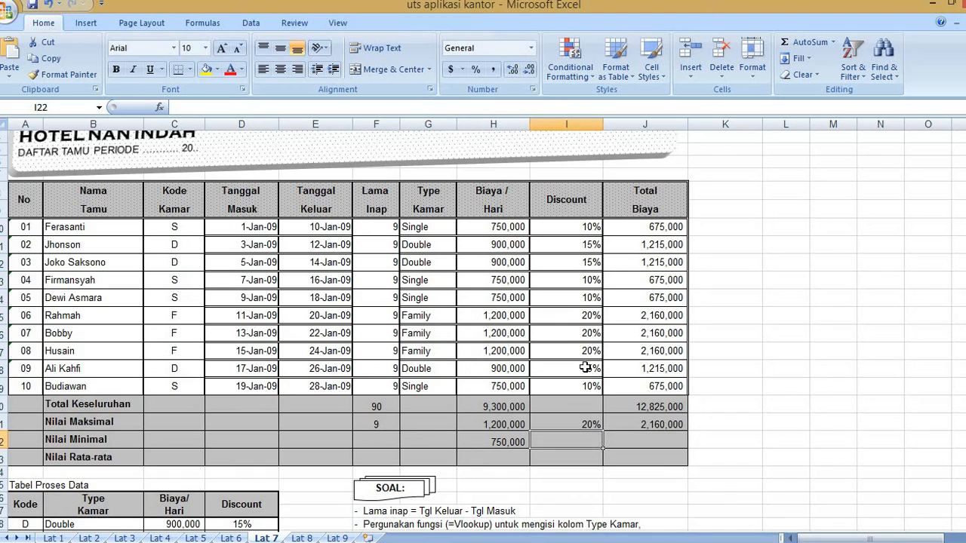
left_click(590, 229)
left_click(575, 441)
type("=MI")
double_click(578, 471)
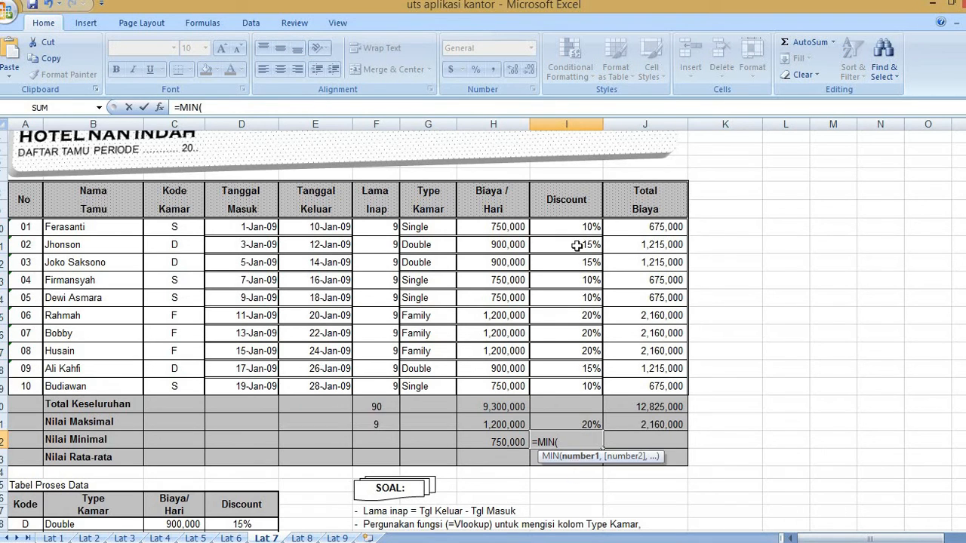
left_click_drag(580, 228, 590, 385)
type(")")
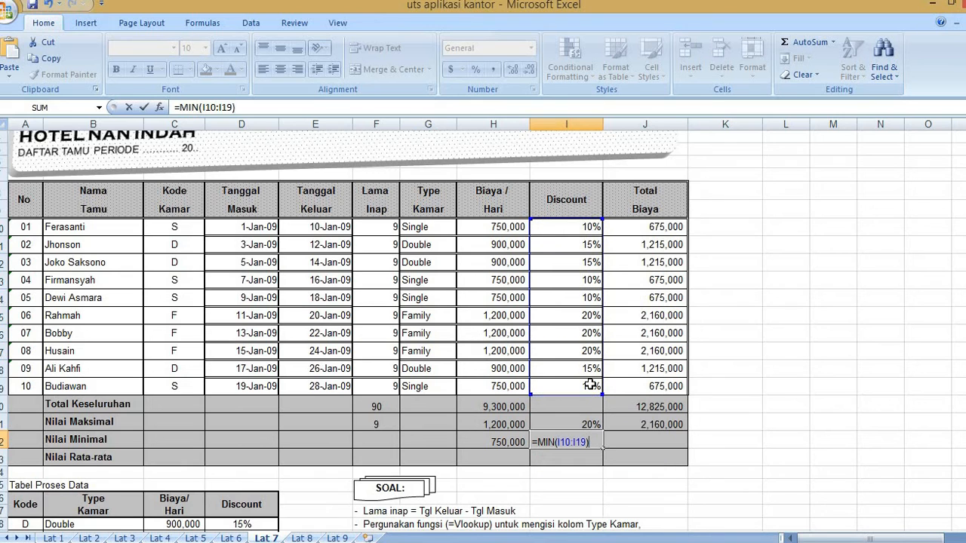
key("Return")
Enter =MIN(J10:J19) in the Nilai Minimal row's Total Biaya cell J22.
left_click(659, 442)
type("=M")
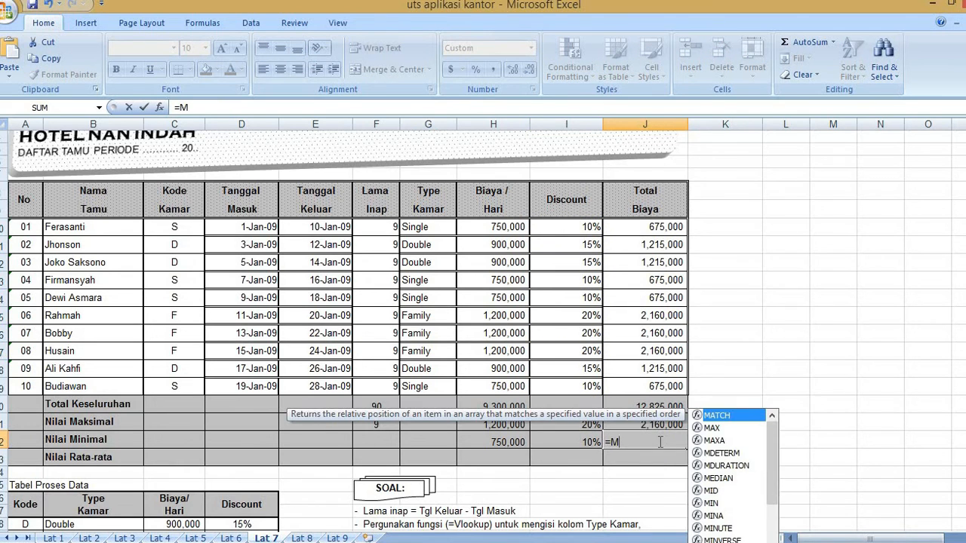
type("I")
double_click(651, 481)
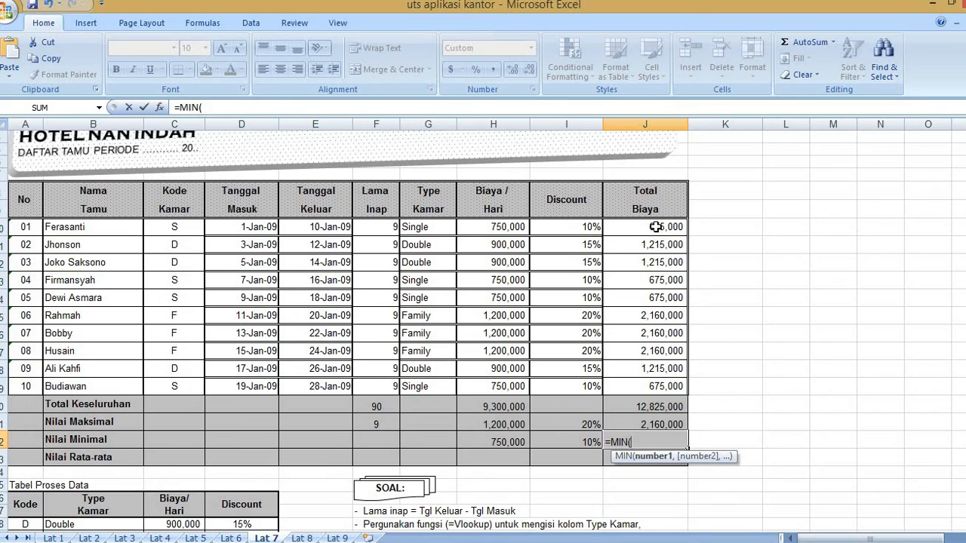
left_click_drag(655, 227, 650, 385)
type(")")
key("Return")
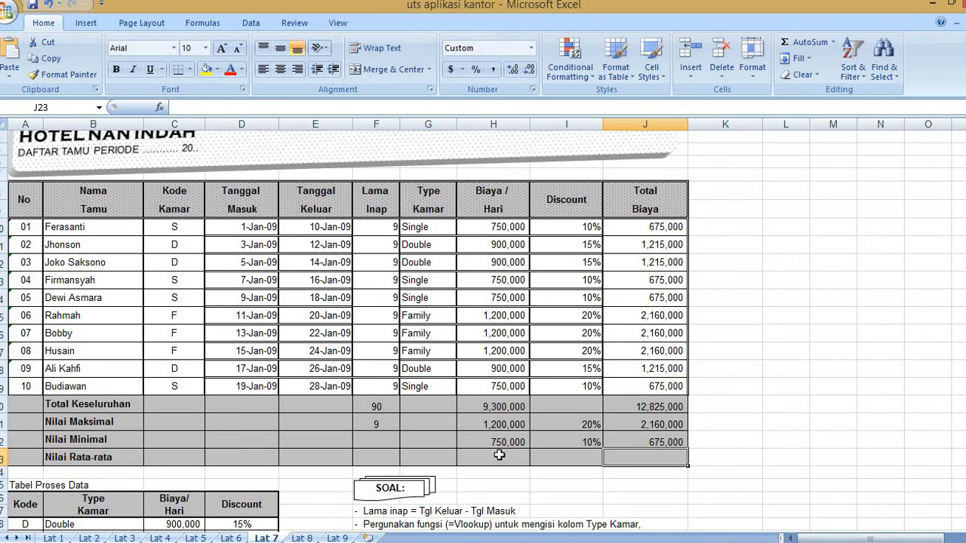
Enter =AVERAGE(F10:F19) in the Nilai Rata-rata row's Lama Inap cell F23.
left_click(376, 459)
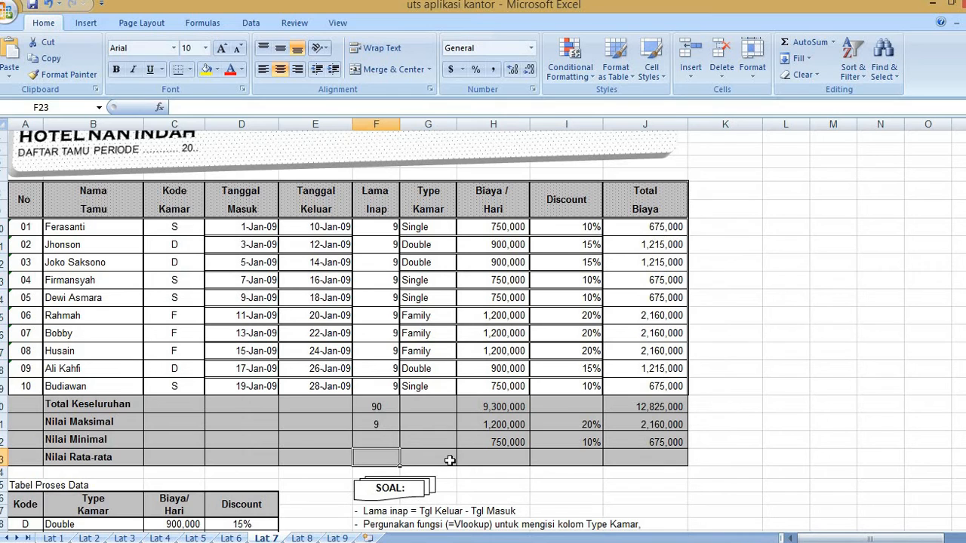
type("=AV")
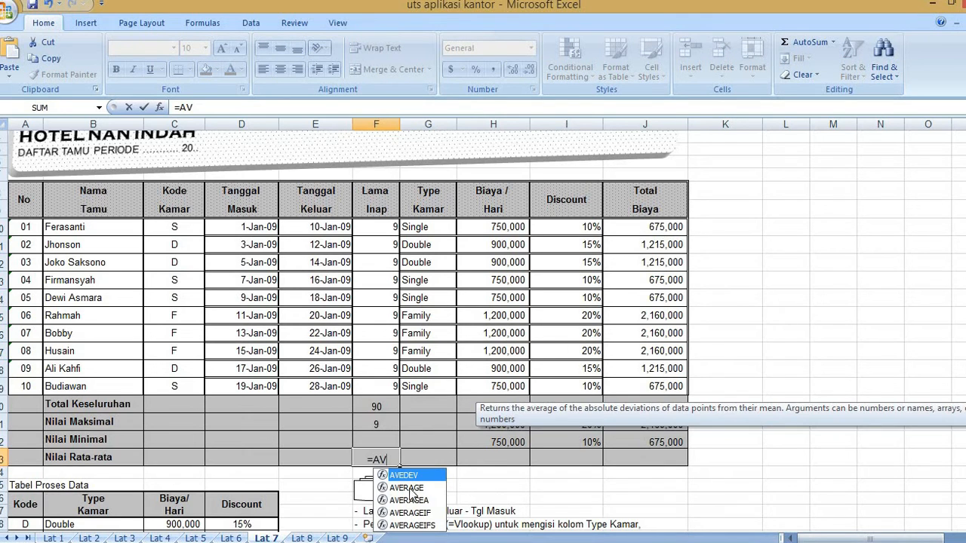
double_click(412, 489)
left_click_drag(394, 225, 395, 385)
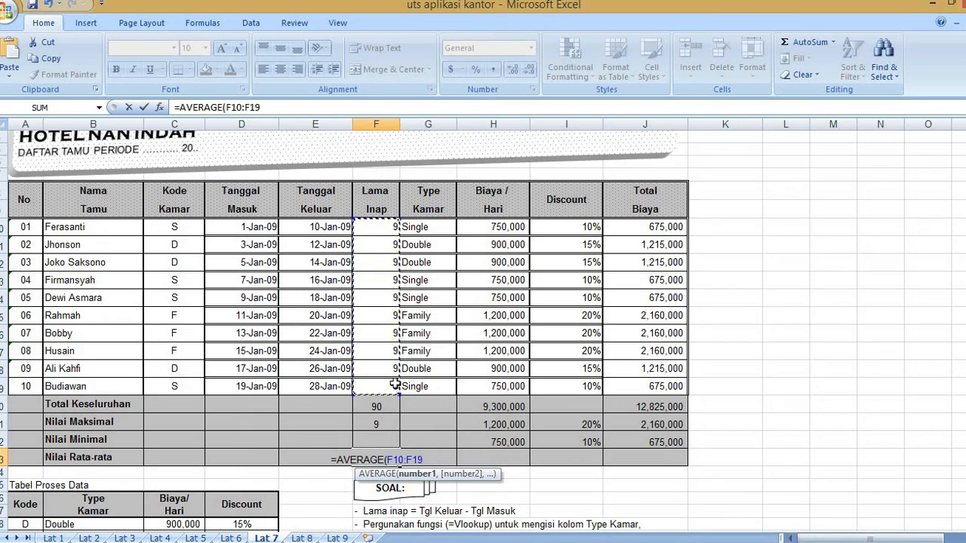
type(")")
key("Return")
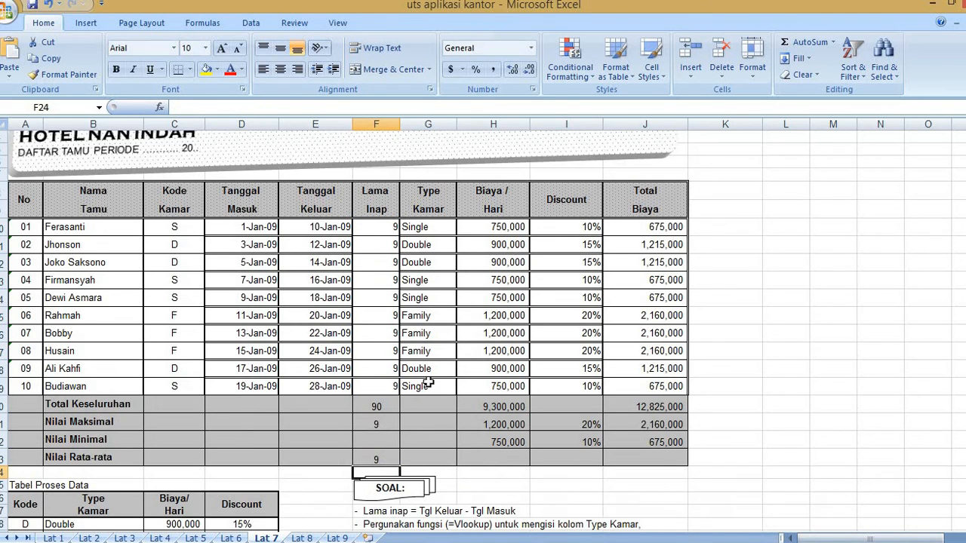
Enter =AVERAGE(H10:H19) in the Nilai Rata-rata row's Biaya / Hari cell H23.
left_click(490, 460)
type("=AV")
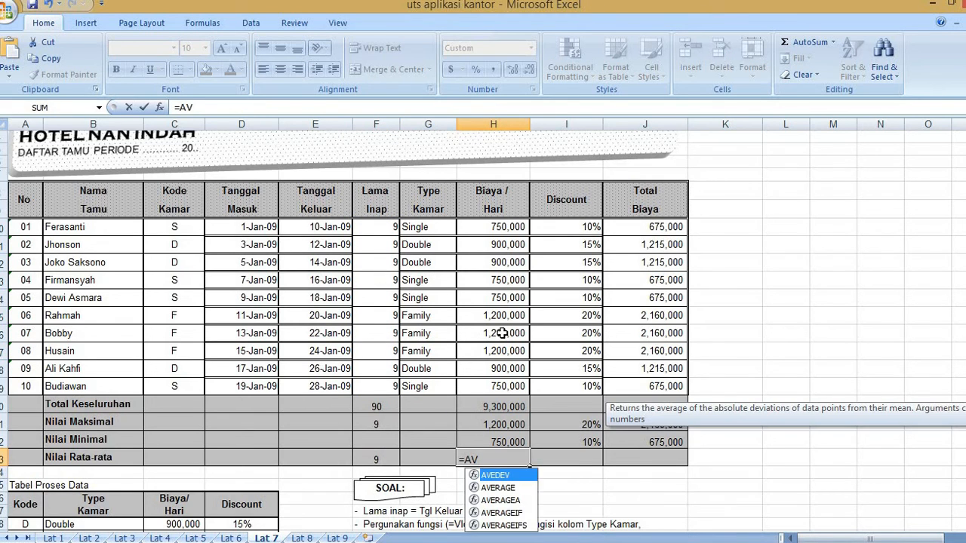
double_click(501, 484)
left_click_drag(506, 217, 504, 384)
type(")")
key("Return")
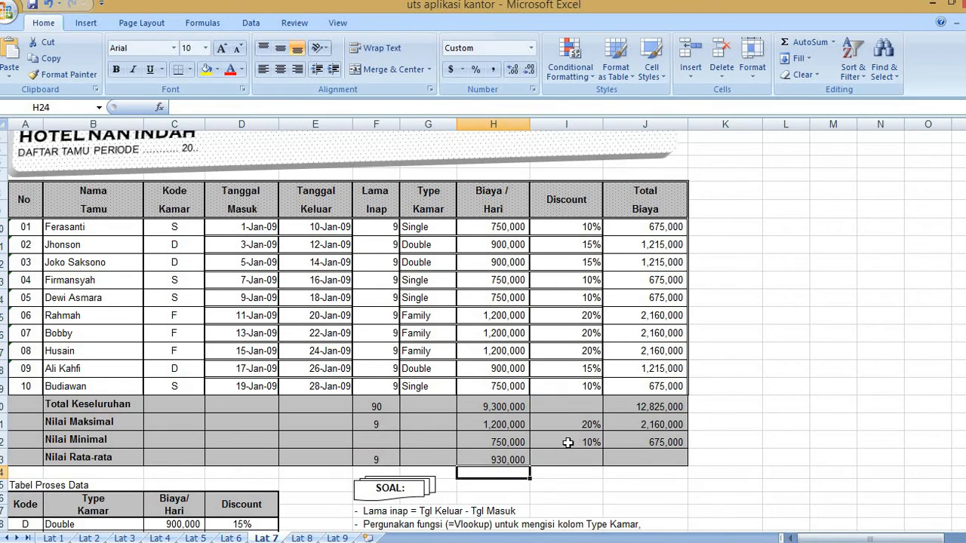
Enter an AVERAGE formula over J10:J19 in the Nilai Rata-rata row's Total Biaya cell J23.
left_click(627, 461)
type("=AV")
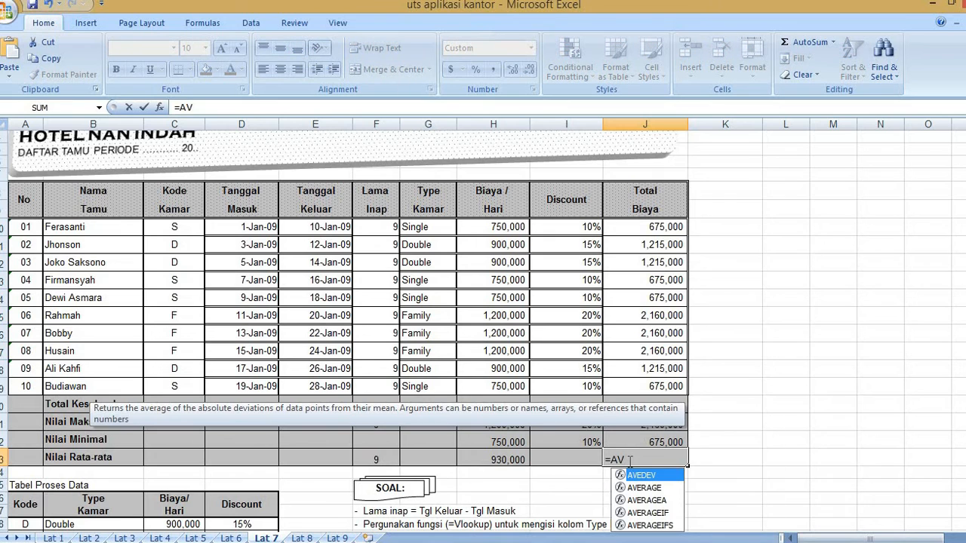
double_click(643, 487)
left_click_drag(650, 228, 654, 388)
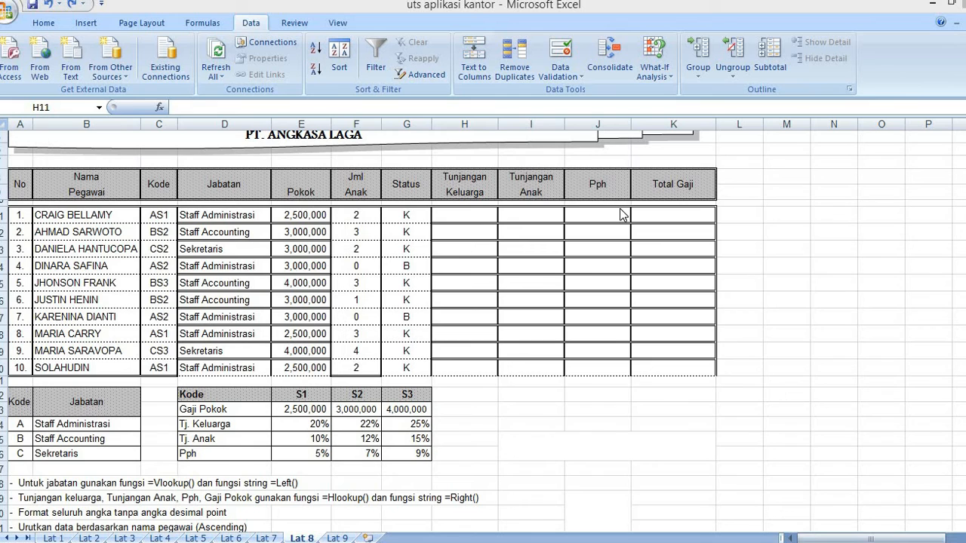
On sheet Lat 8, enter =HLOOKUP(RIGHT(C11,2),$D$22:$G$26,3,0) in the Tunjangan Keluarga cell H11 and fill it down to H20.
left_click(481, 218)
type("=HL")
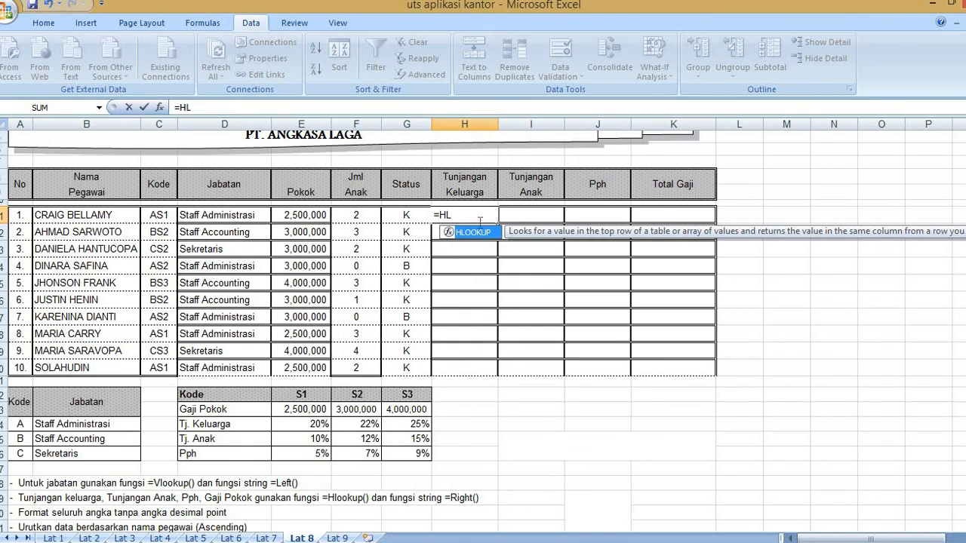
double_click(483, 232)
type("RI")
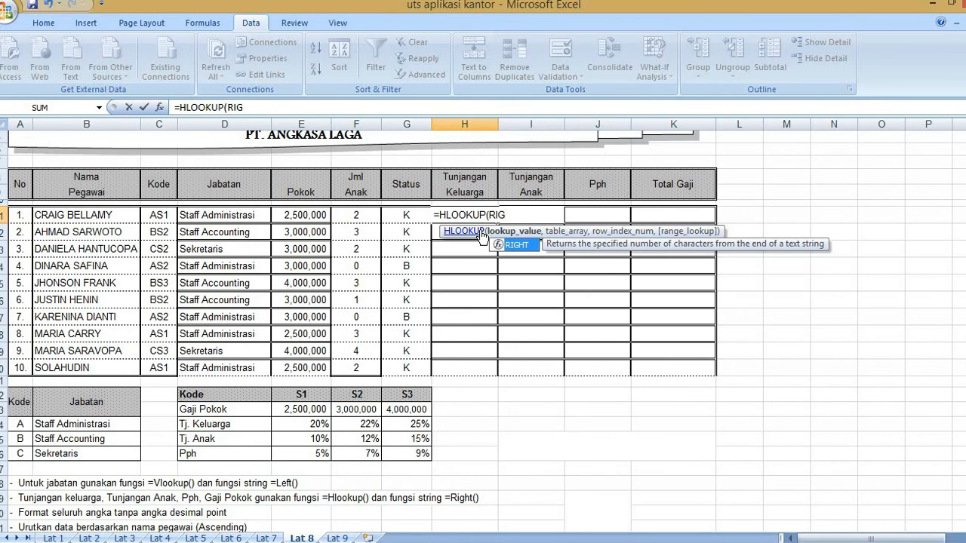
type("G")
double_click(528, 246)
left_click(155, 216)
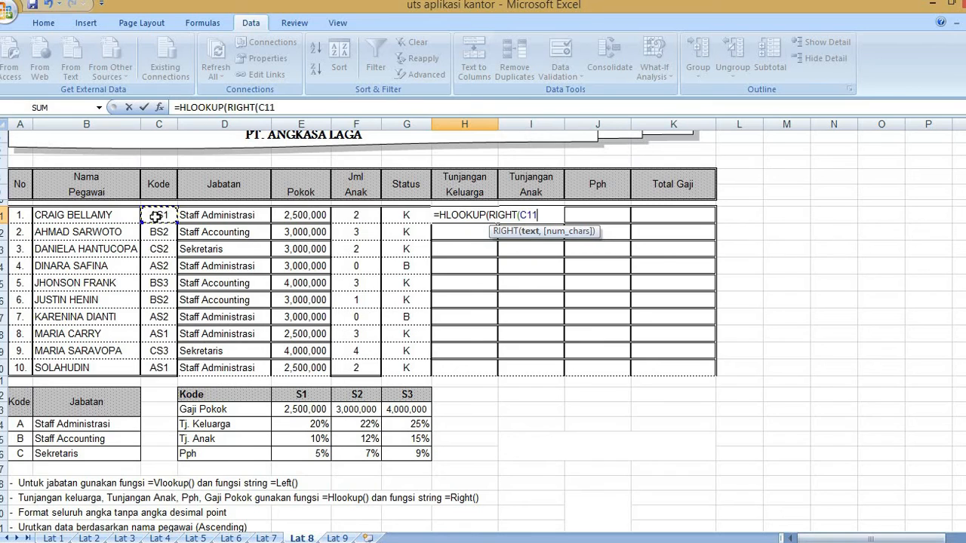
type(",2),")
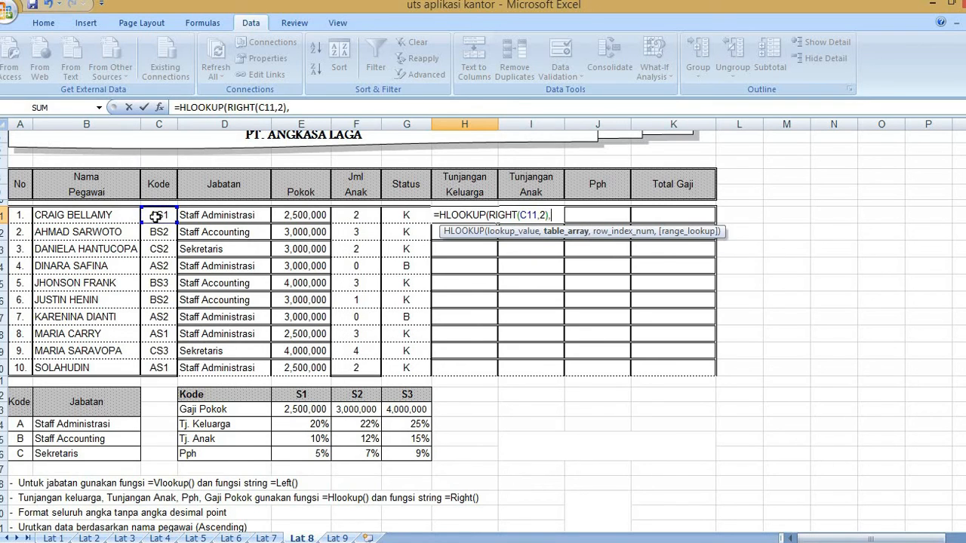
type("$D$22:$")
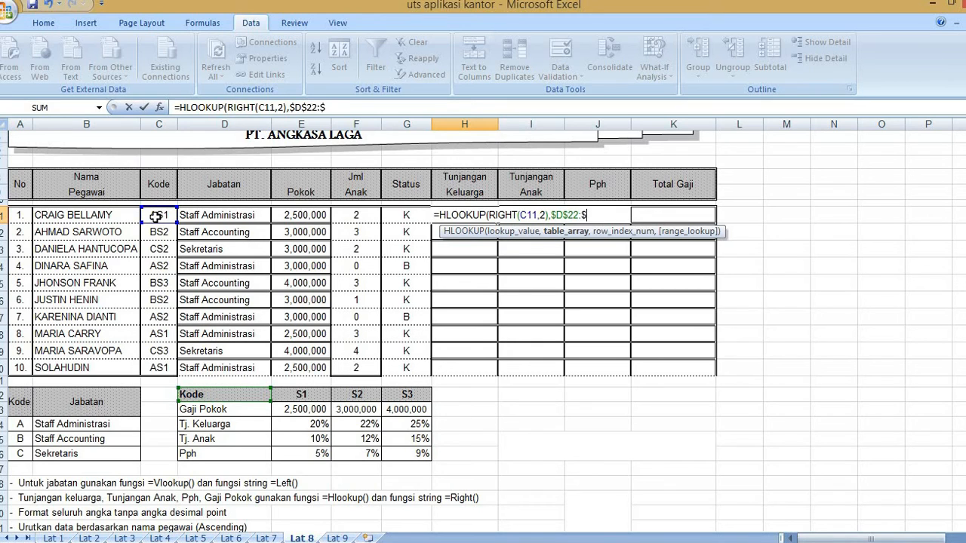
type("G$26,")
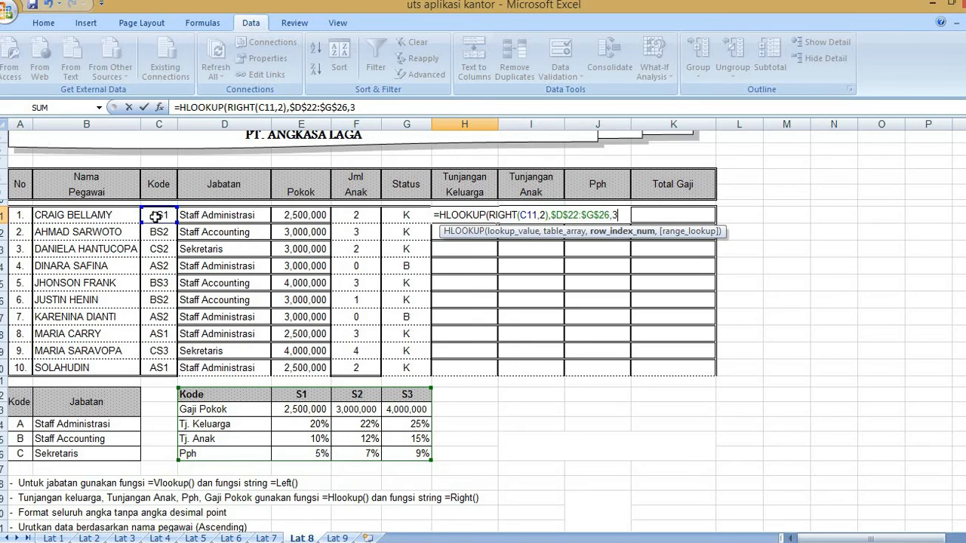
type("3,0")
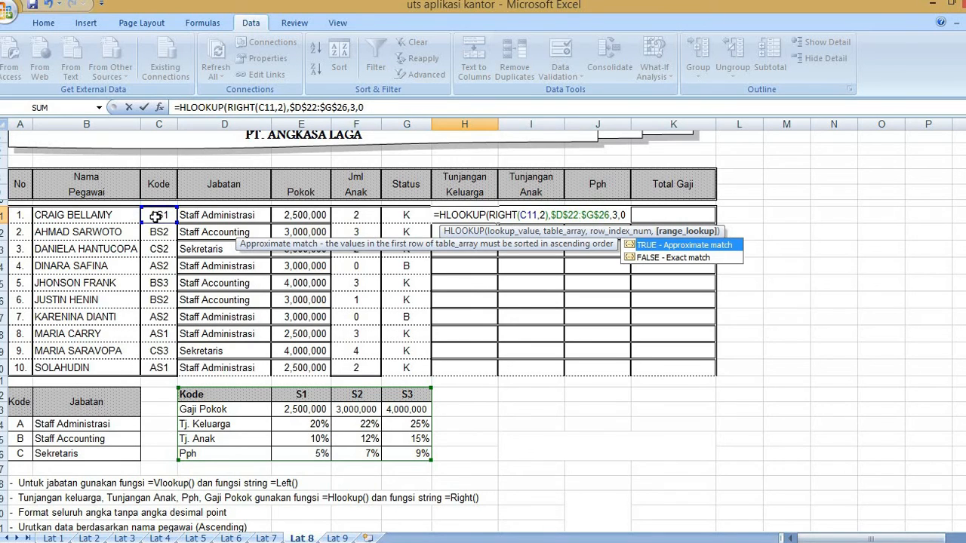
key("Return")
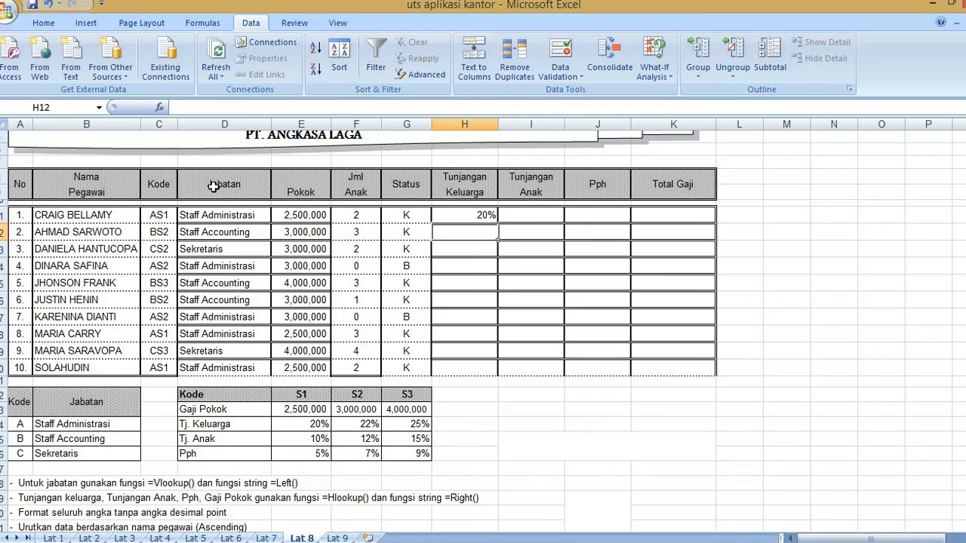
left_click(487, 217)
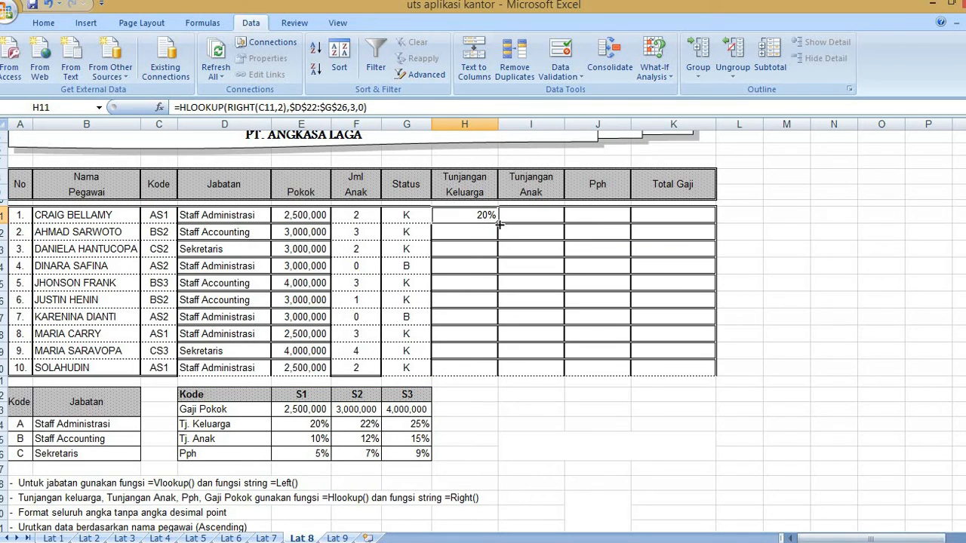
left_click_drag(496, 224, 490, 368)
Paste the HLOOKUP formula into the Tunjangan Anak cell I11, set its row index to 4, and fill it down to I20.
left_click(532, 217)
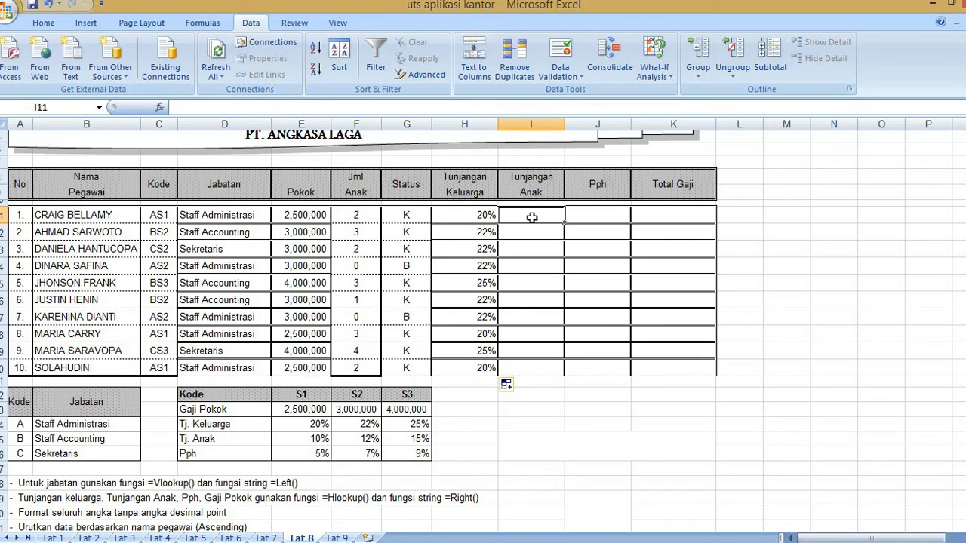
key("ctrl+v")
left_click(352, 107)
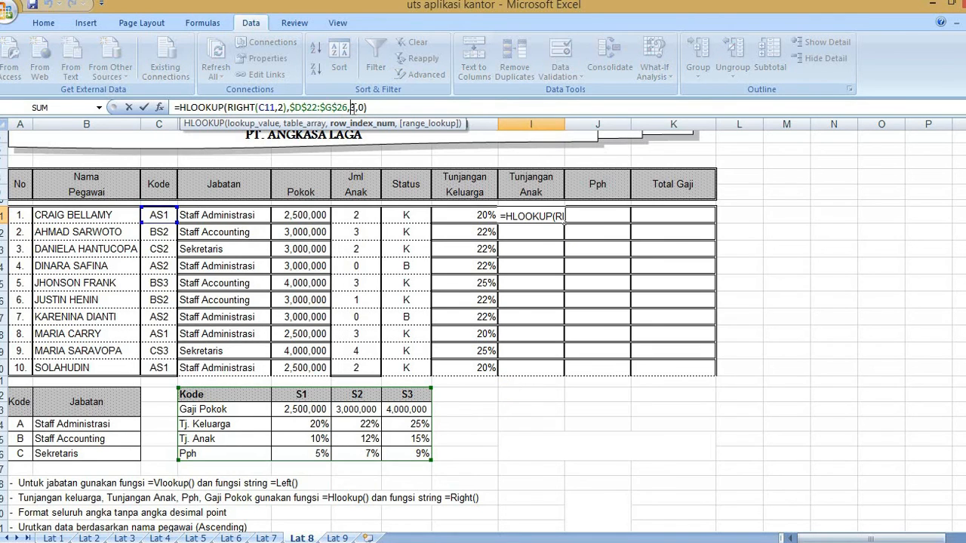
key("Right")
key("BackSpace")
type("4")
key("Right")
key("Right")
key("Right")
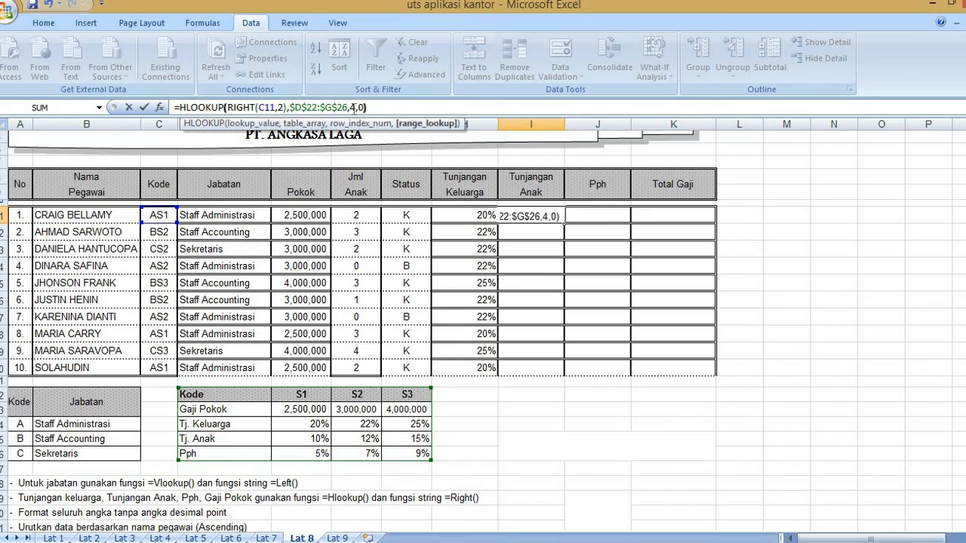
key("Right")
key("Return")
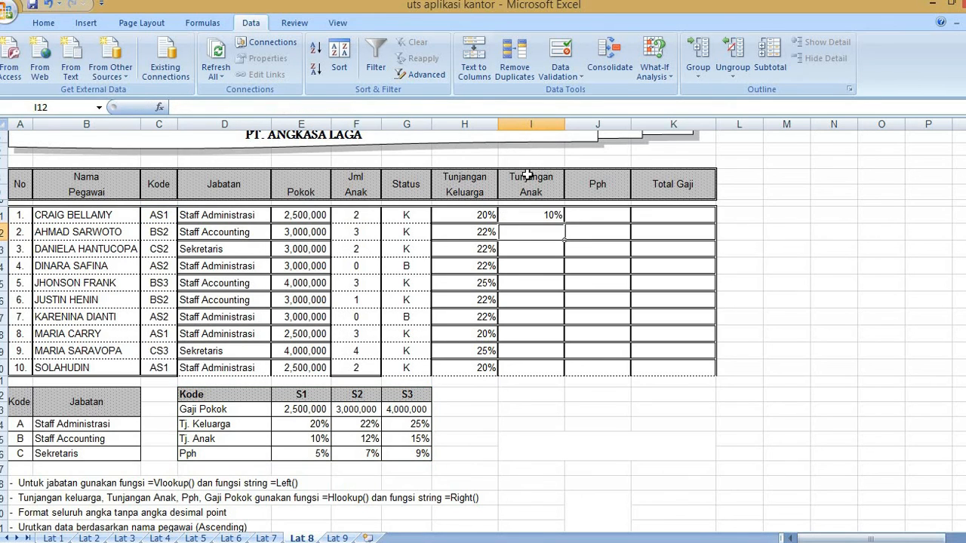
left_click(556, 215)
left_click_drag(563, 220, 561, 368)
Paste the HLOOKUP formula into the Pph cell J11, set its row index to 5, and fill it down to J20.
left_click(611, 213)
key("ctrl+v")
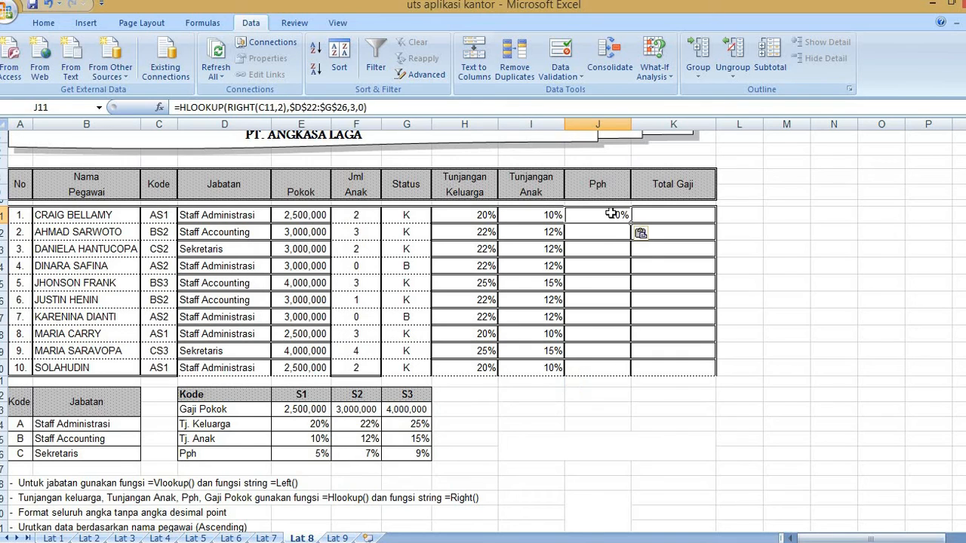
left_click(350, 107)
key("BackSpace")
type("5")
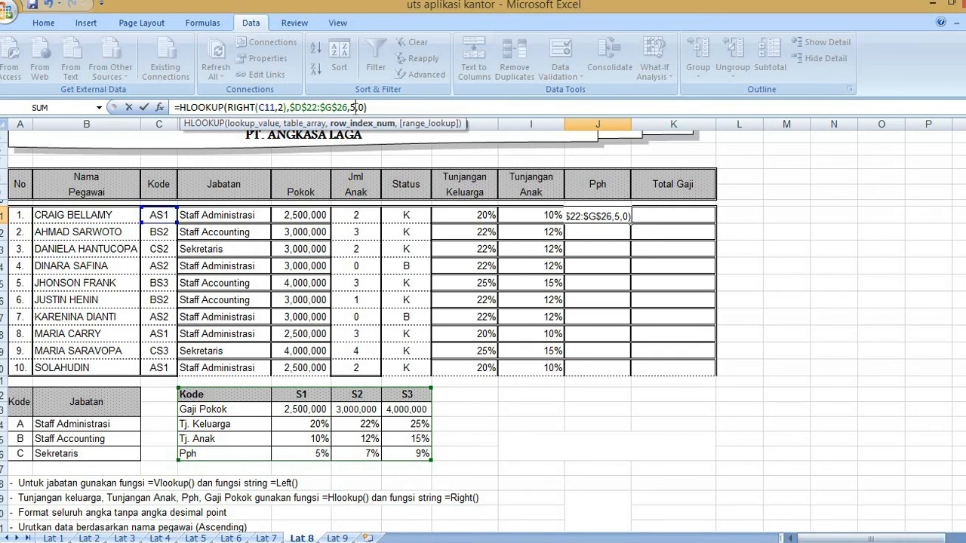
key("Return")
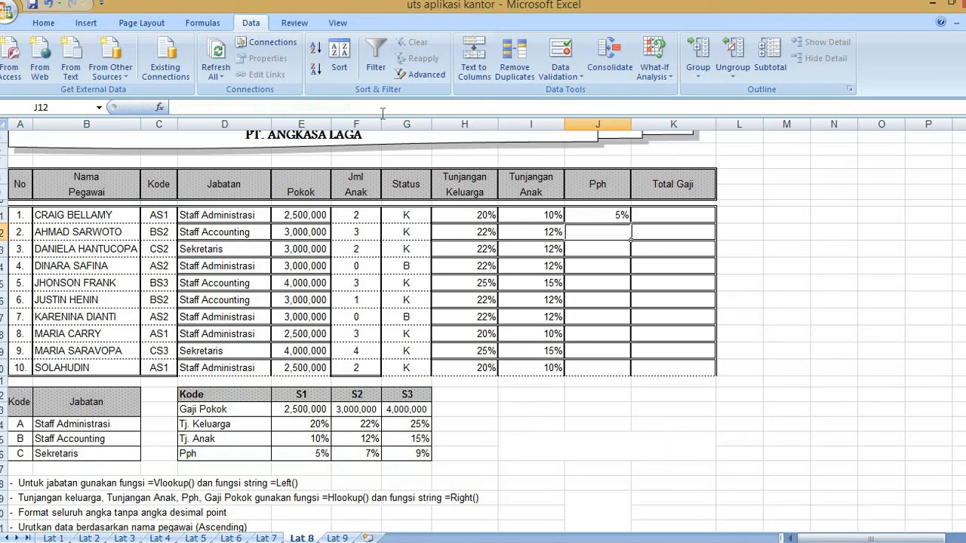
left_click(621, 216)
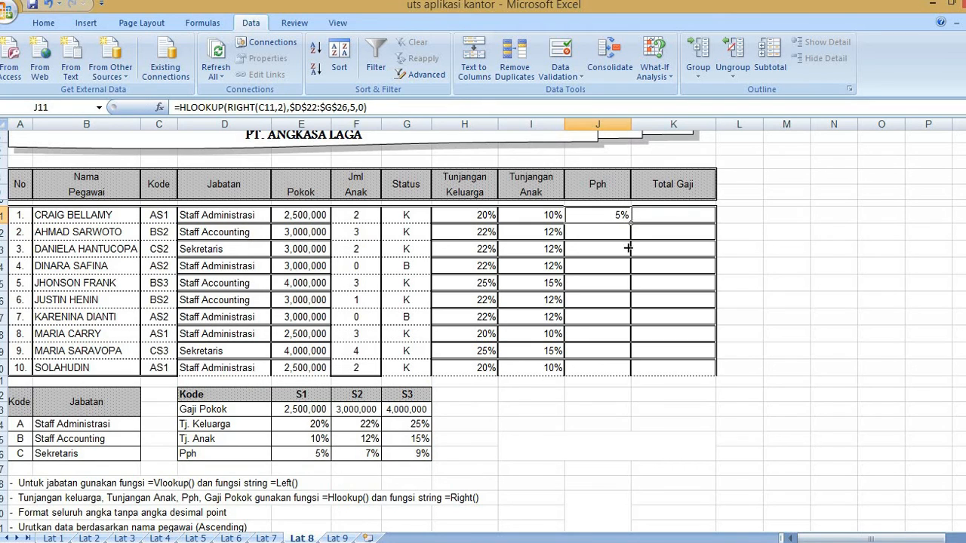
left_click_drag(628, 248, 623, 369)
Enter =E11+H11+I11-J11 in the Total Gaji cell K11 and fill it down to K20.
left_click(661, 214)
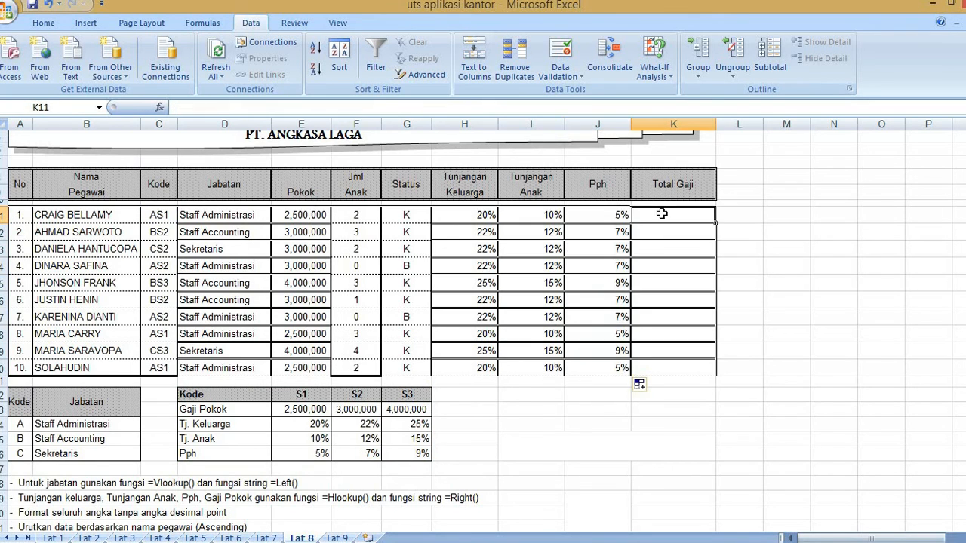
type("=")
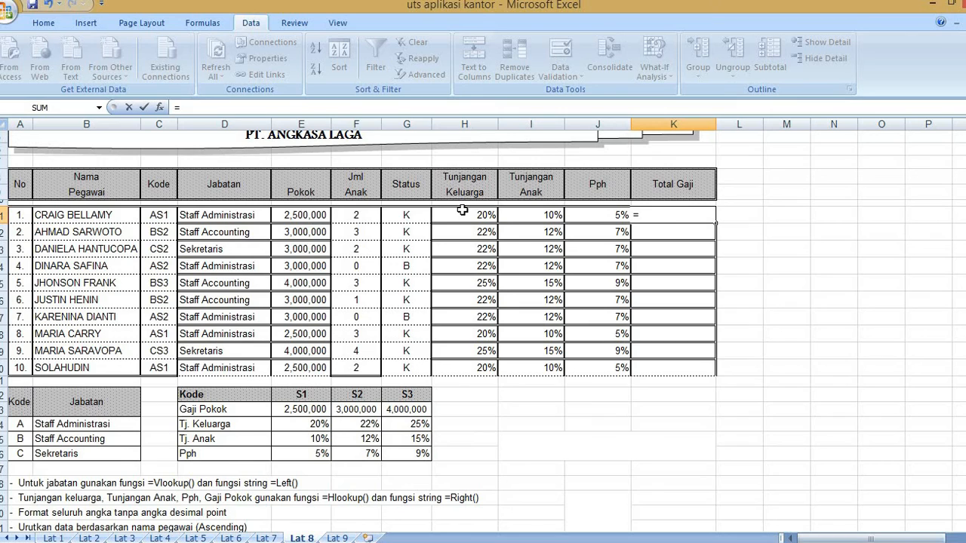
left_click(306, 216)
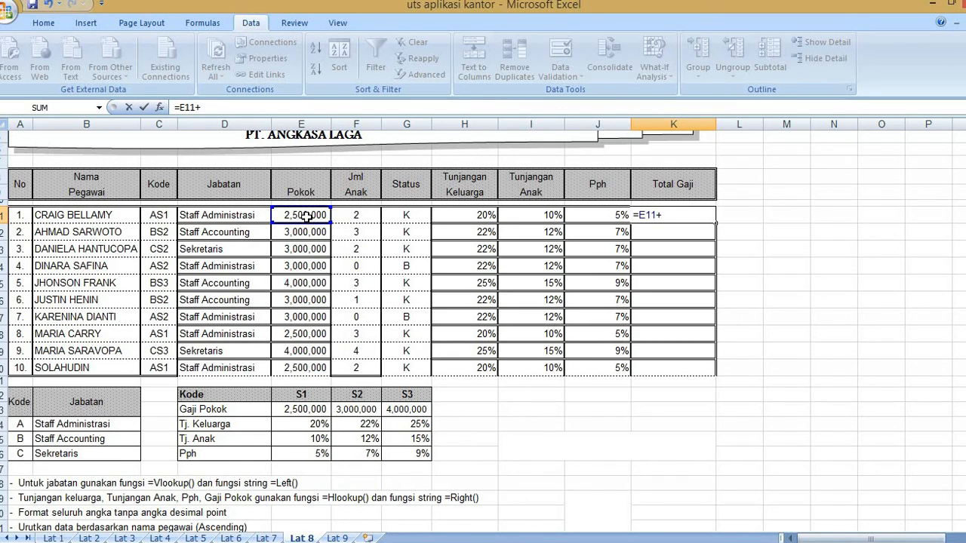
type("+")
left_click(457, 219)
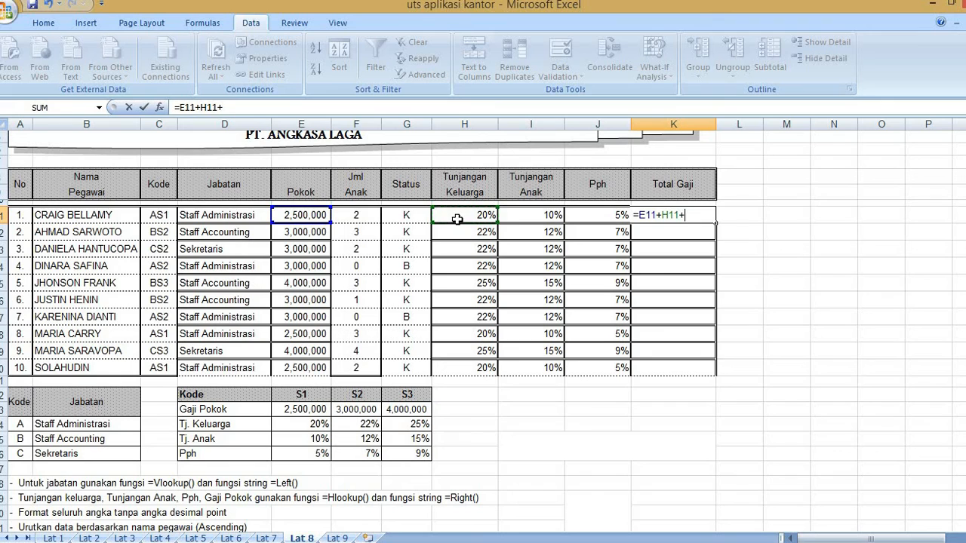
left_click(519, 217)
type("-")
left_click(588, 219)
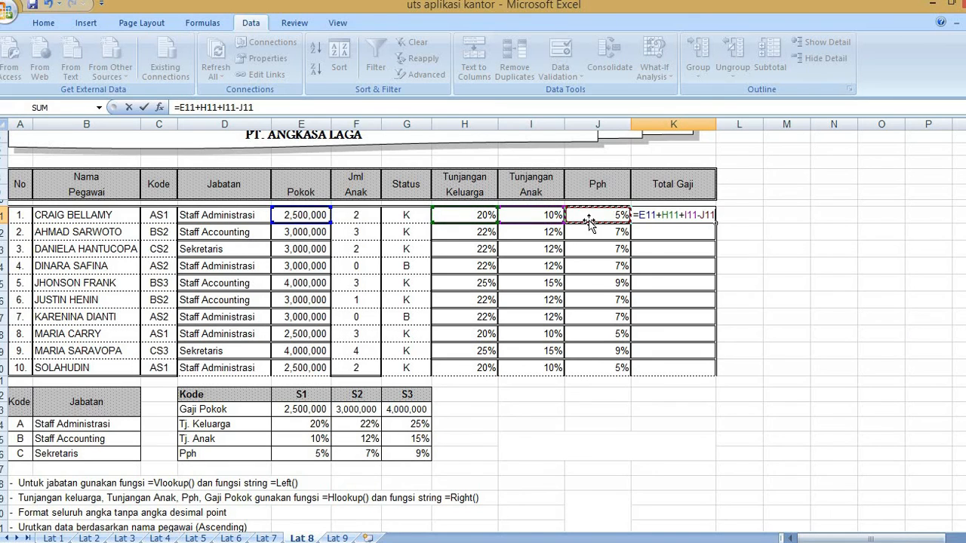
key("Return")
left_click(707, 217)
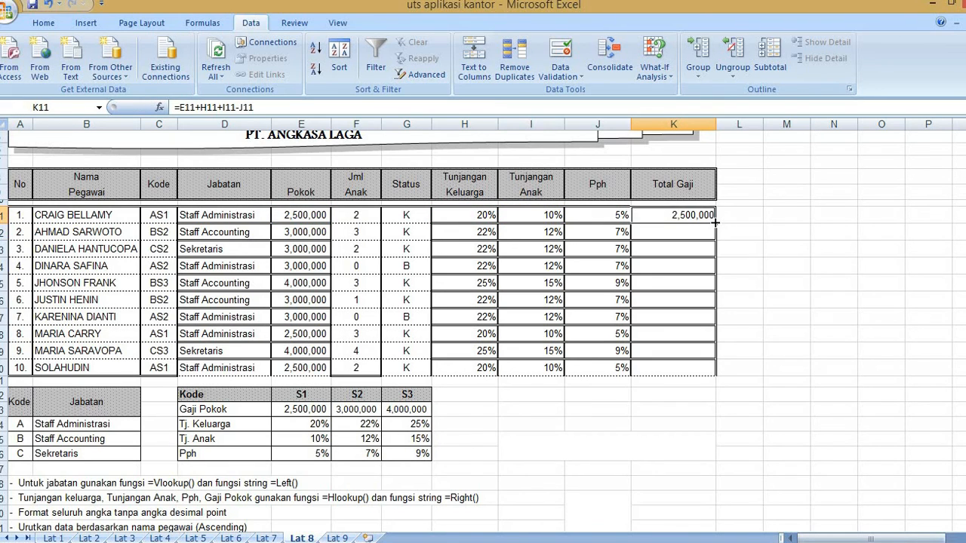
left_click_drag(713, 221, 705, 369)
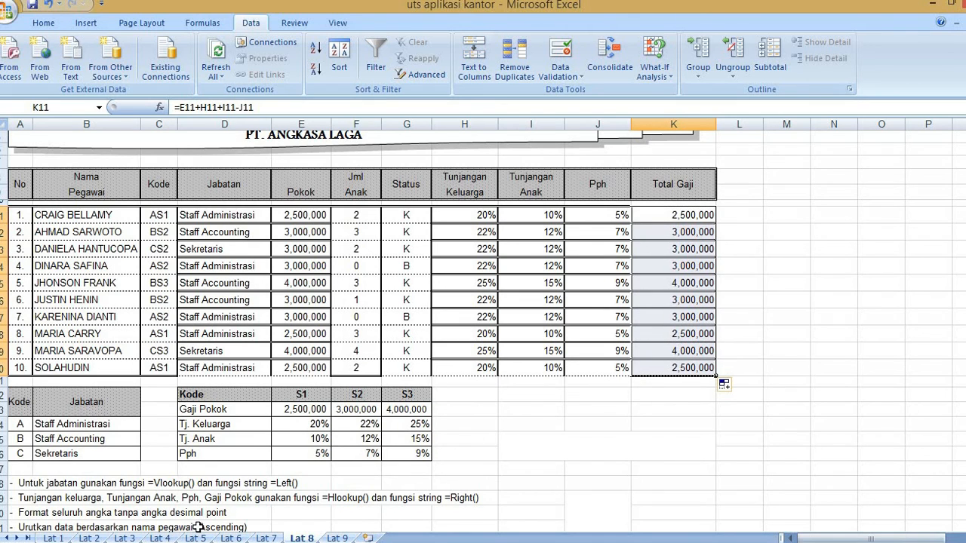
Sort the employee data in B10:K20 by Column B on values from A to Z, treating the first row as headers.
left_click(84, 202)
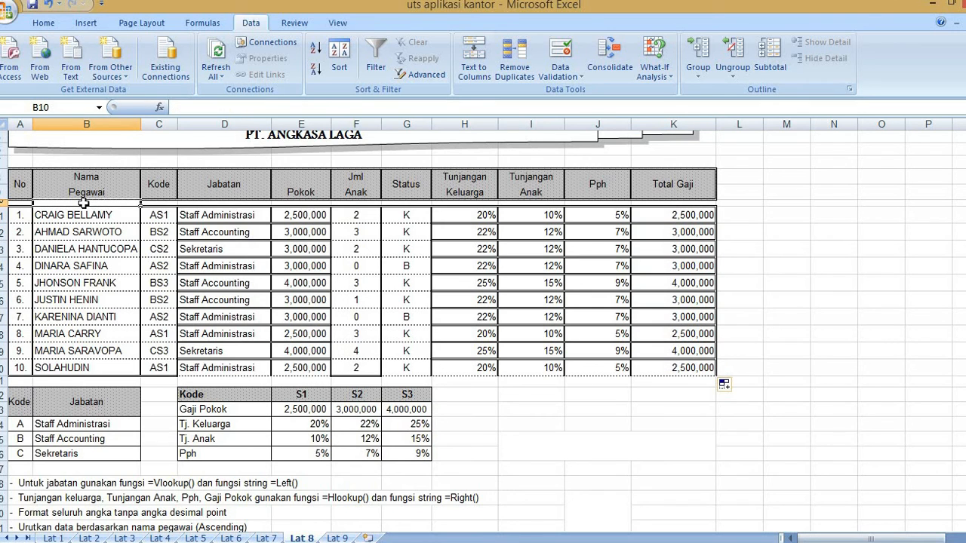
left_click_drag(84, 202, 656, 366)
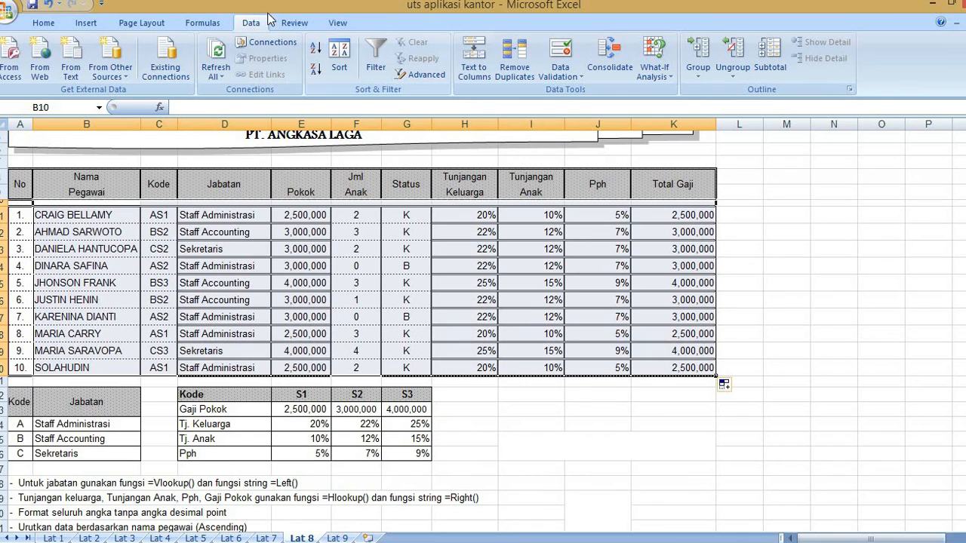
left_click(336, 59)
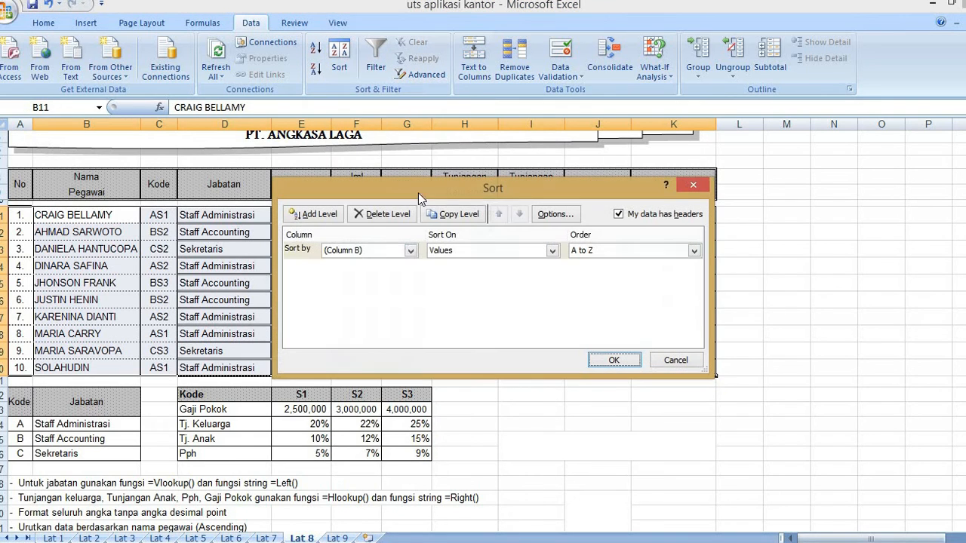
left_click(412, 250)
left_click(404, 261)
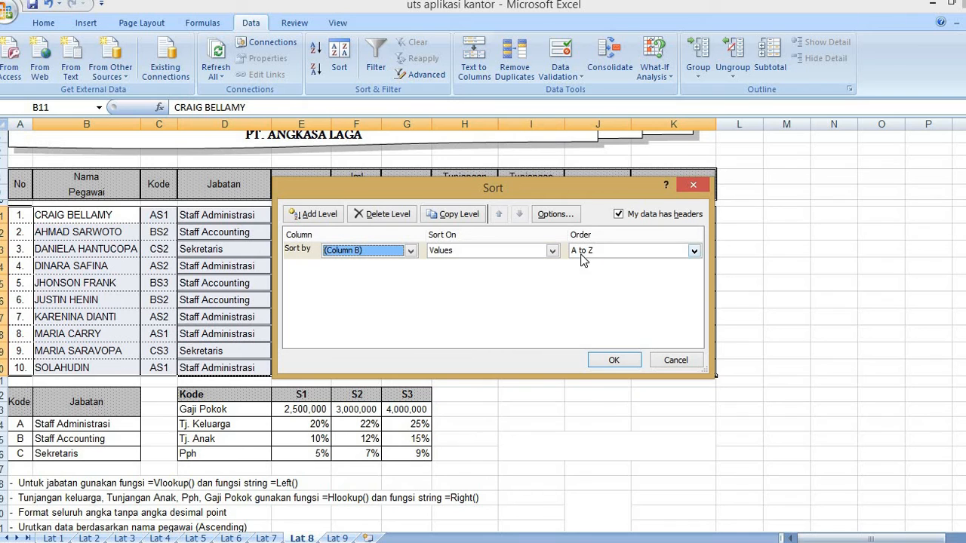
left_click(614, 355)
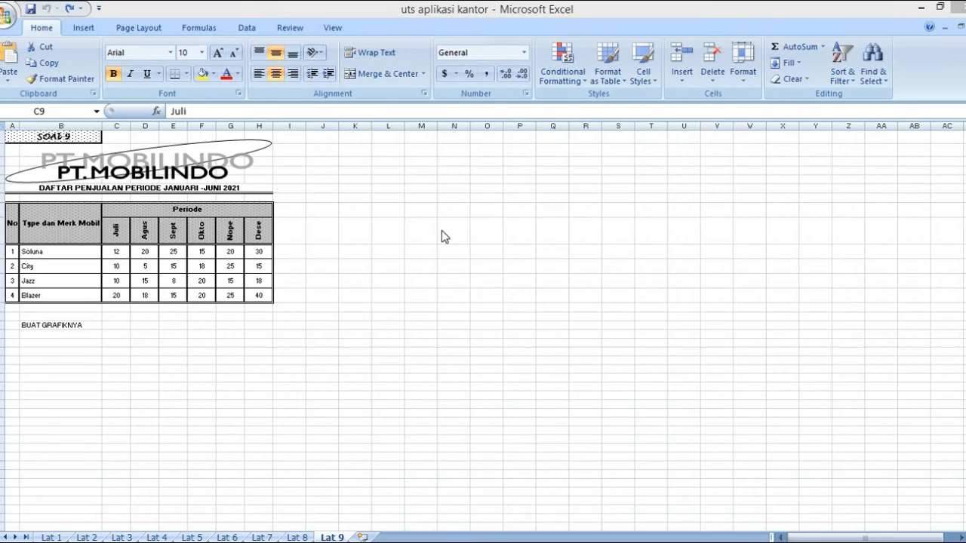
On sheet Lat 9, insert a 2-D clustered column chart of the car sales table, and reposition and enlarge it beside the table.
left_click(118, 231)
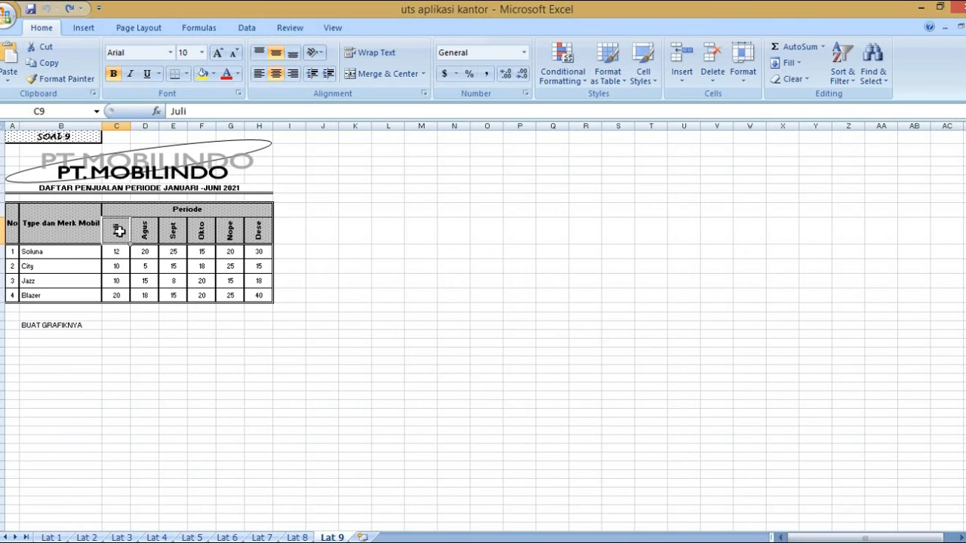
left_click(83, 28)
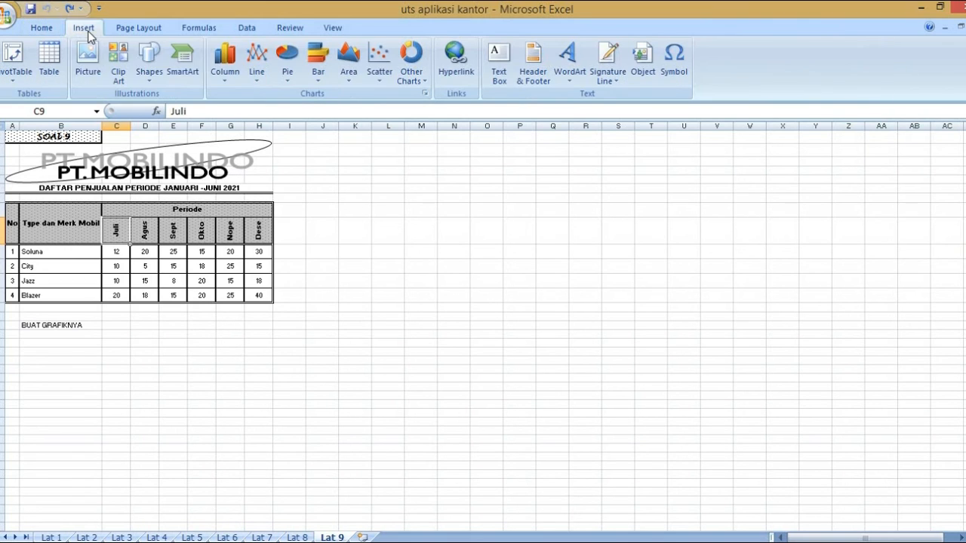
left_click(225, 78)
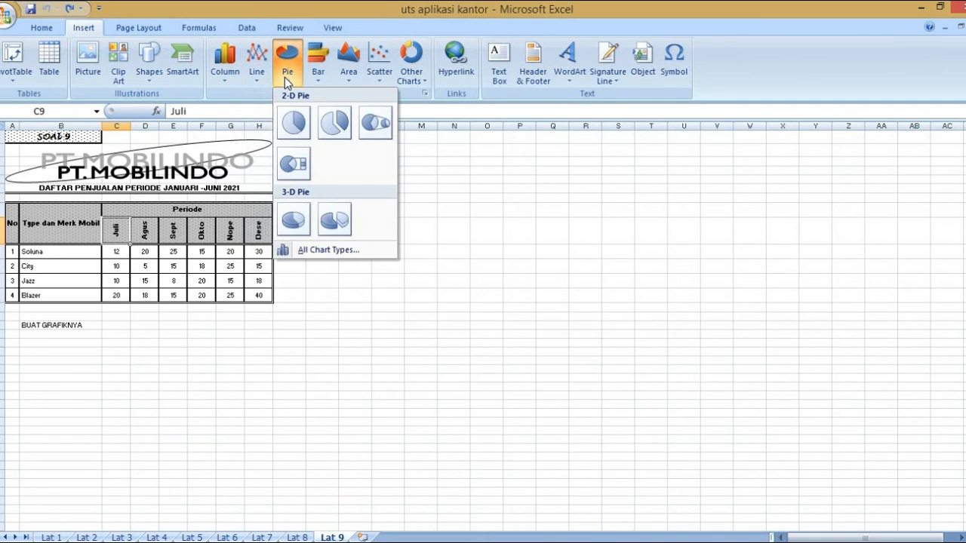
mouse_move(348, 79)
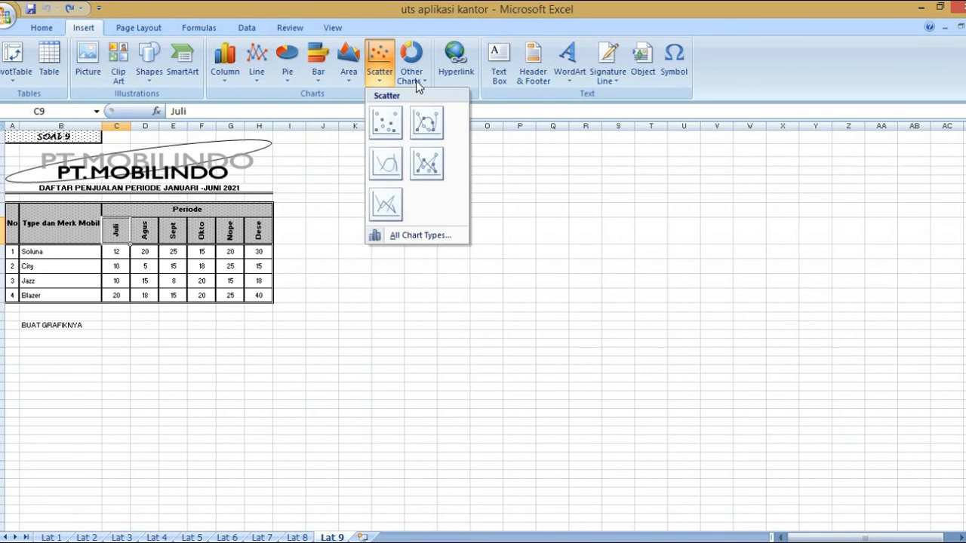
mouse_move(418, 81)
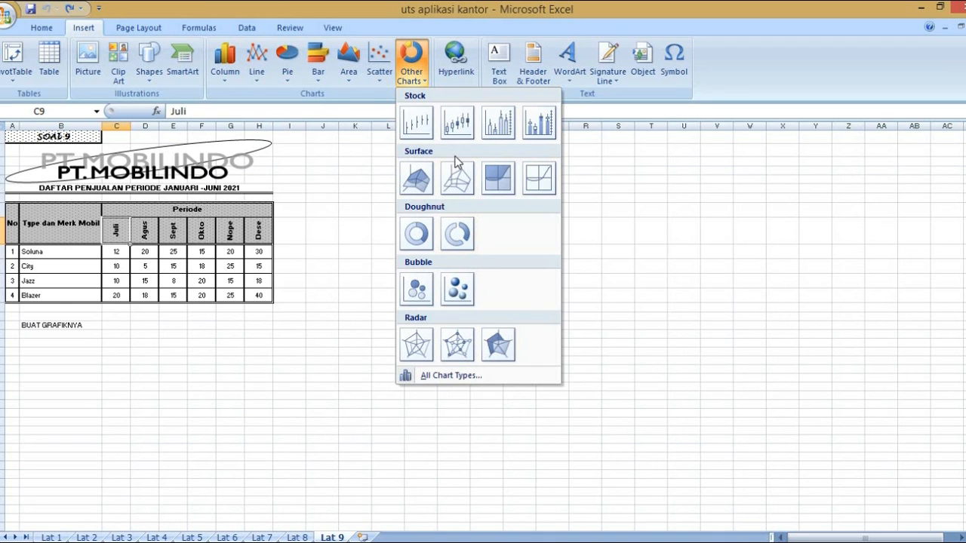
mouse_move(226, 68)
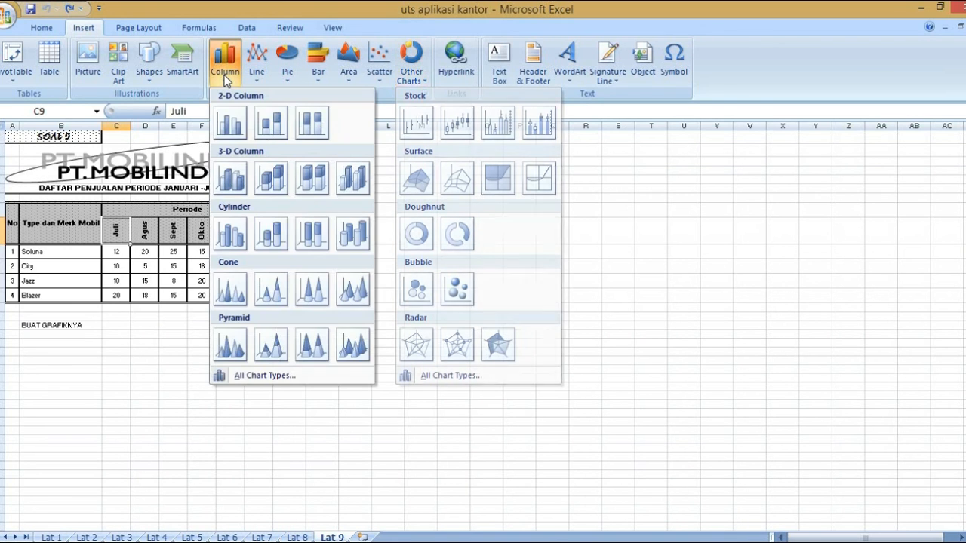
left_click(231, 125)
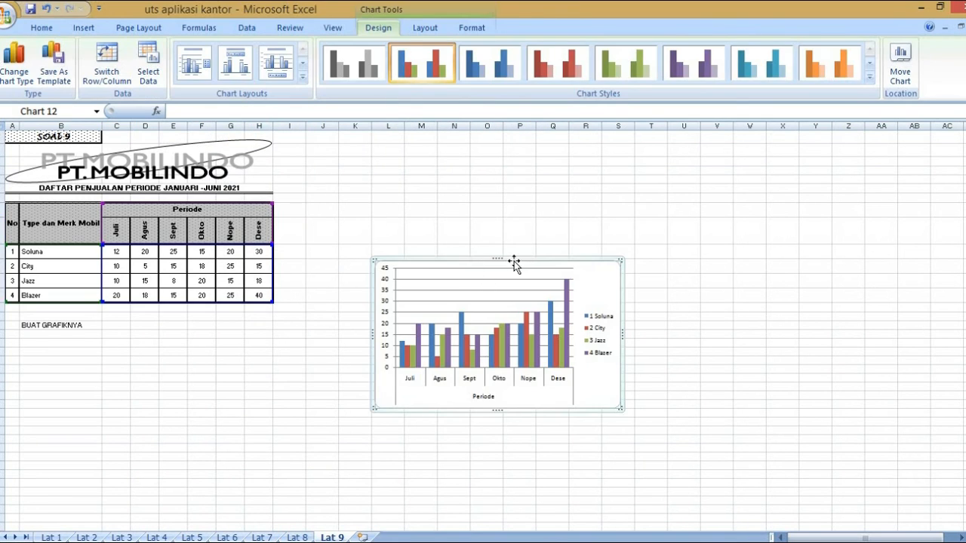
left_click_drag(513, 264, 444, 199)
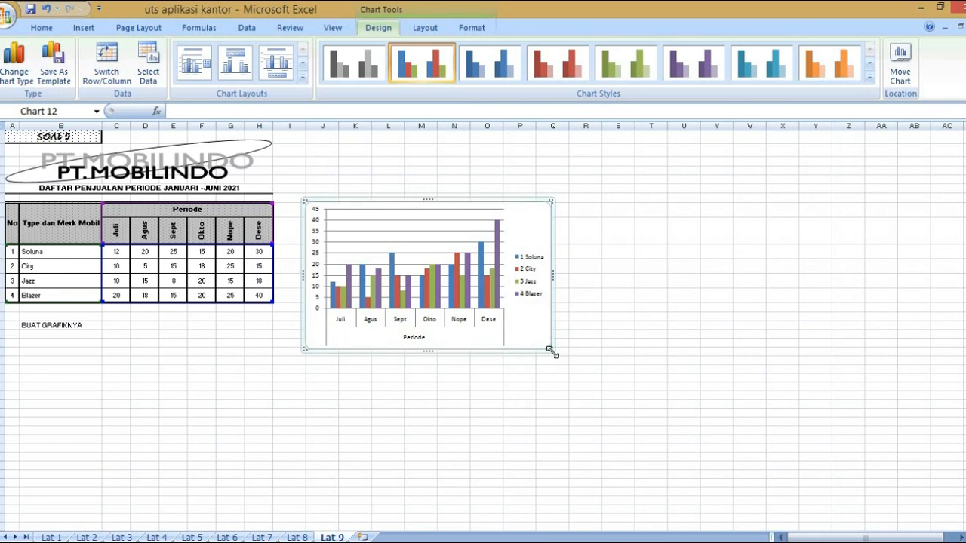
left_click_drag(551, 350, 612, 404)
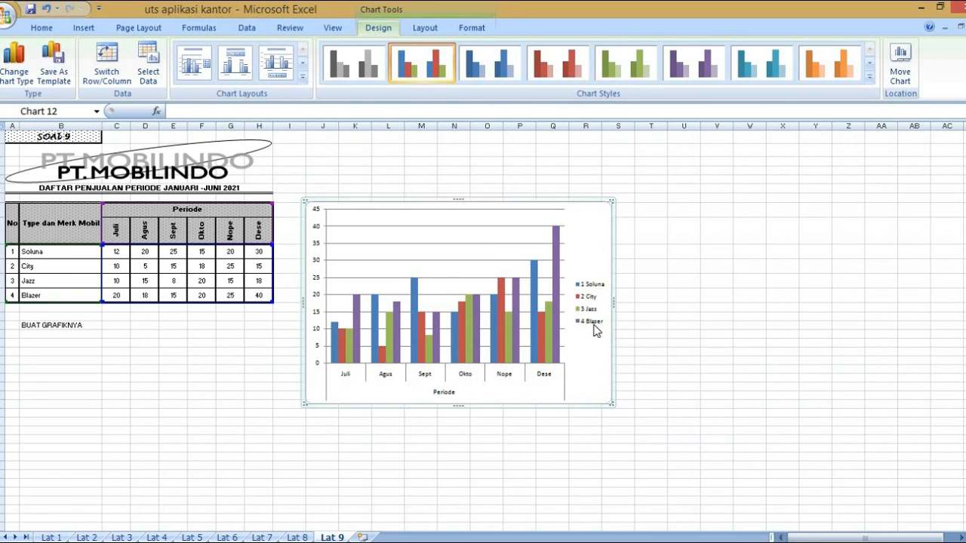
Try the grey, blue and red chart styles on the column chart and reapply the multicolour style.
mouse_move(434, 344)
left_click(353, 62)
left_click(489, 69)
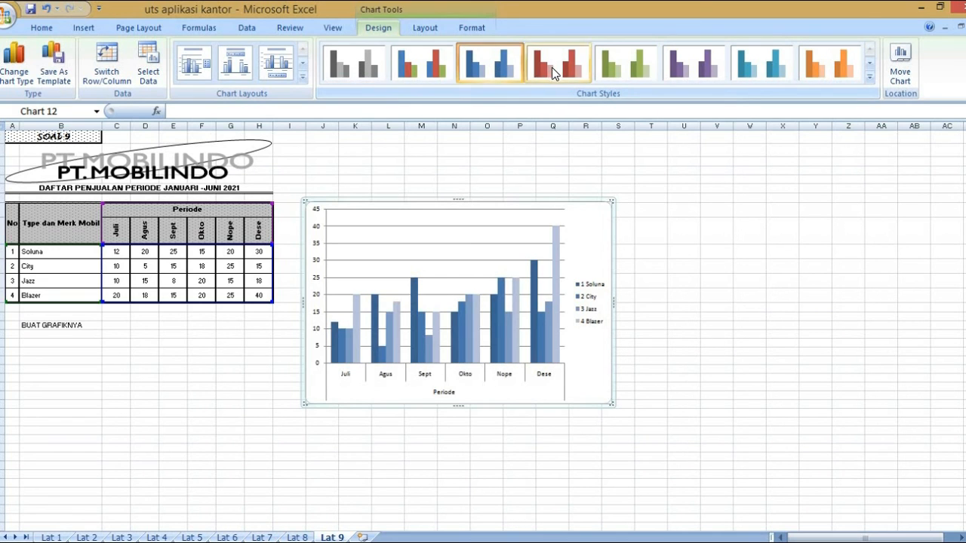
left_click(553, 67)
left_click(625, 68)
left_click(373, 72)
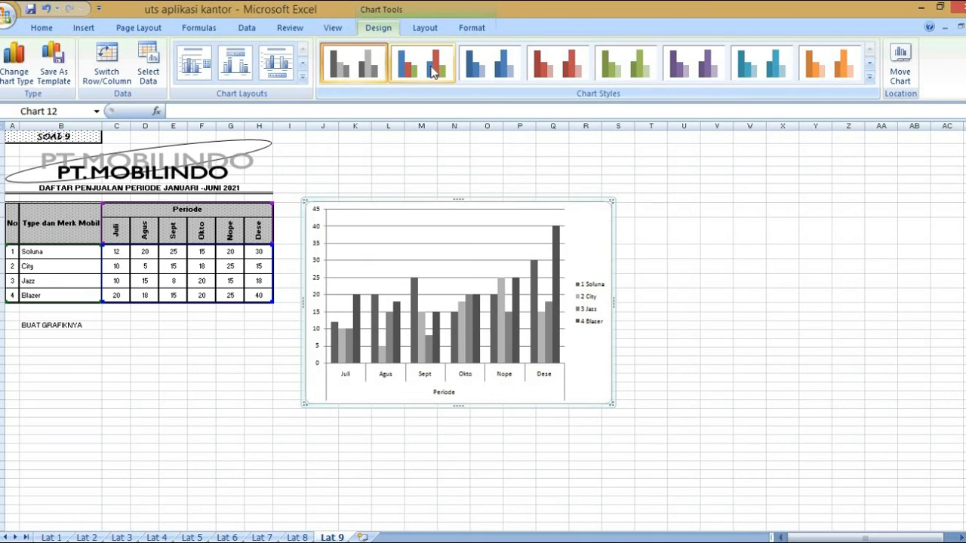
left_click(432, 69)
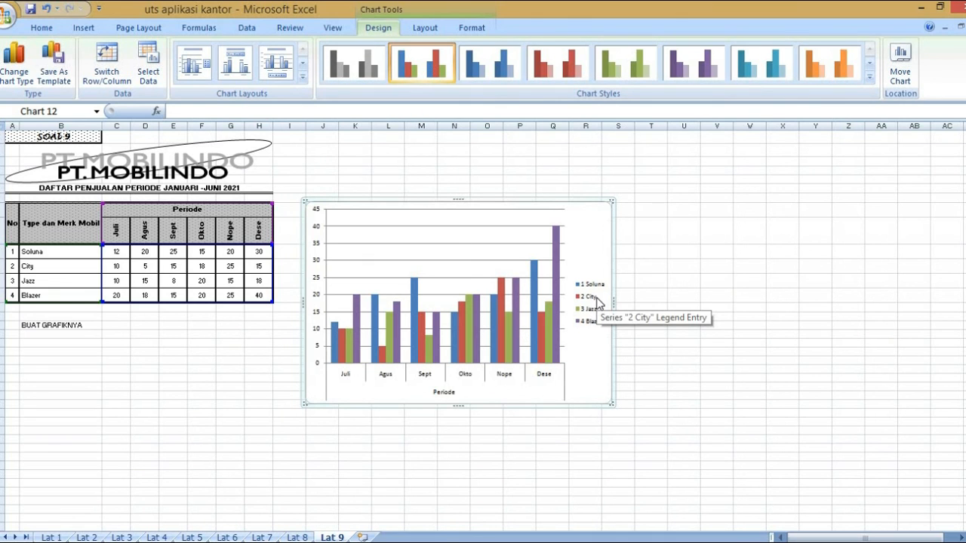
mouse_move(501, 341)
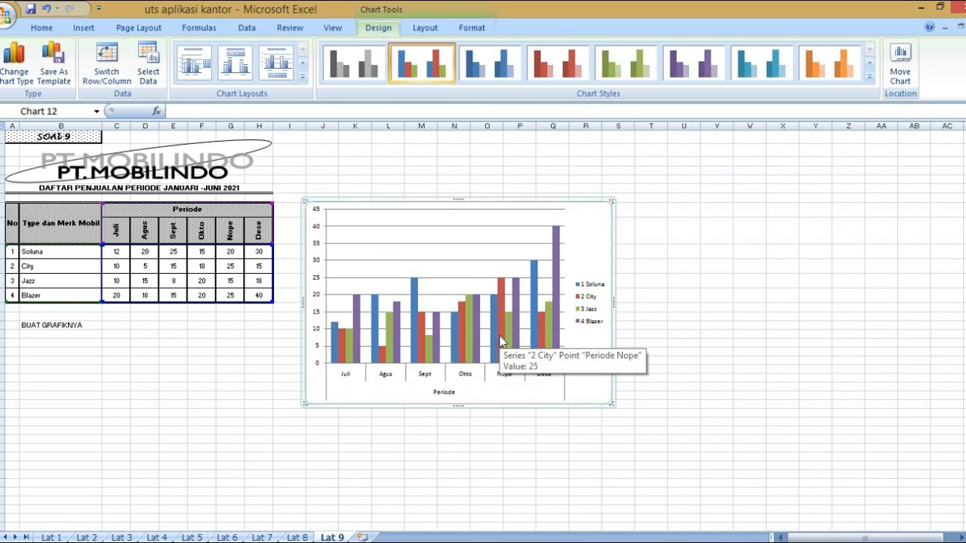